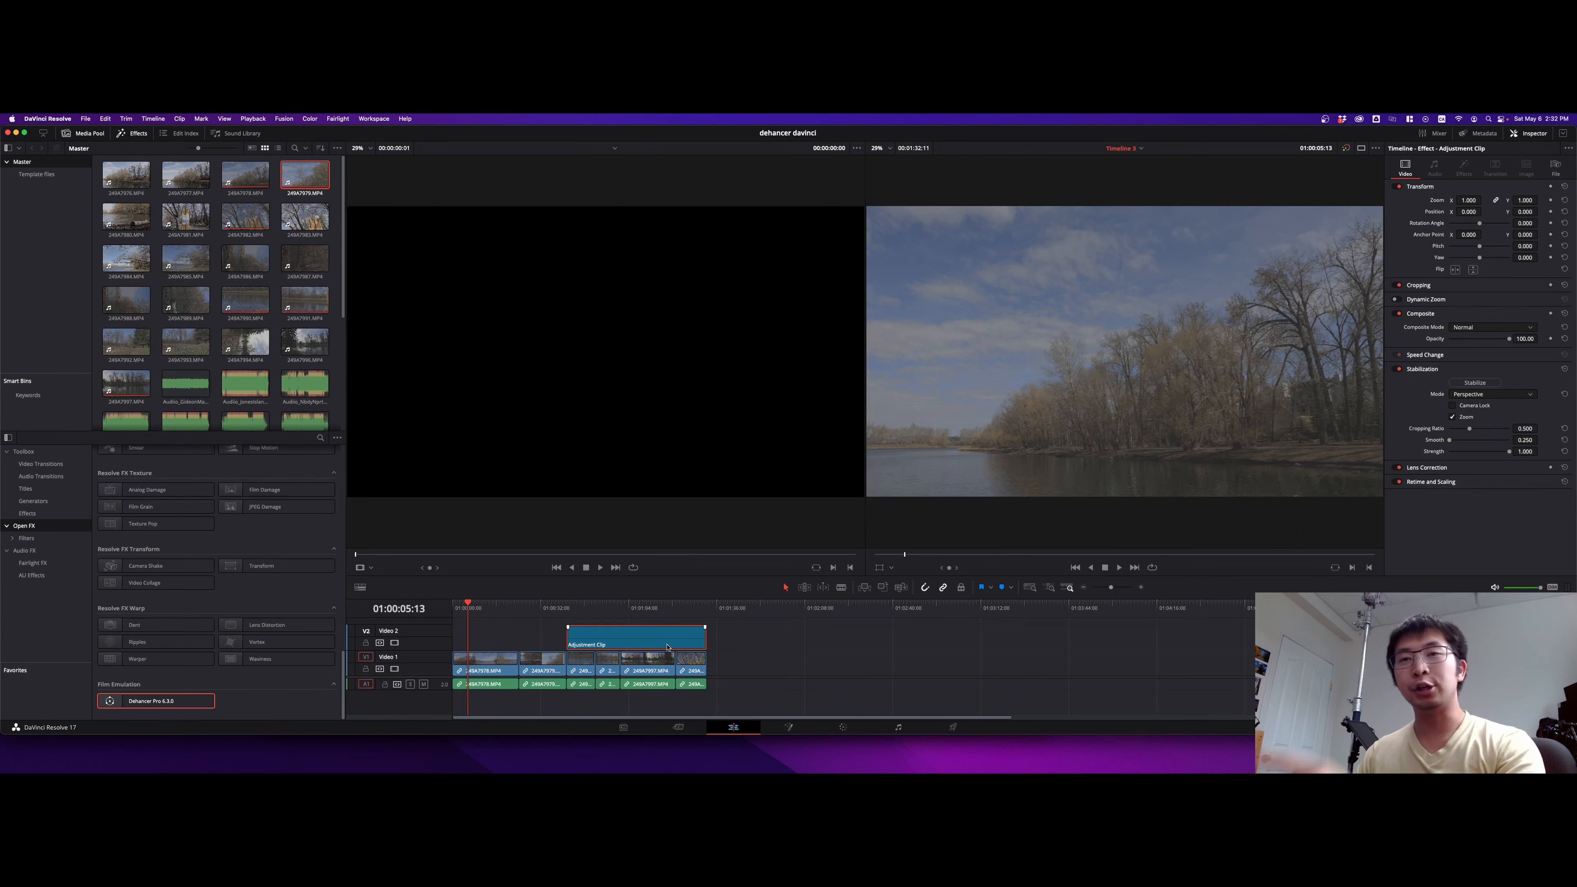
Delete the adjustment clip and apply the Dehancer Pro 6.3.0 effect to the first clip on Video 1
{"action": "key", "text": "BackSpace"}
{"action": "left_click", "coordinate": [493, 660]}
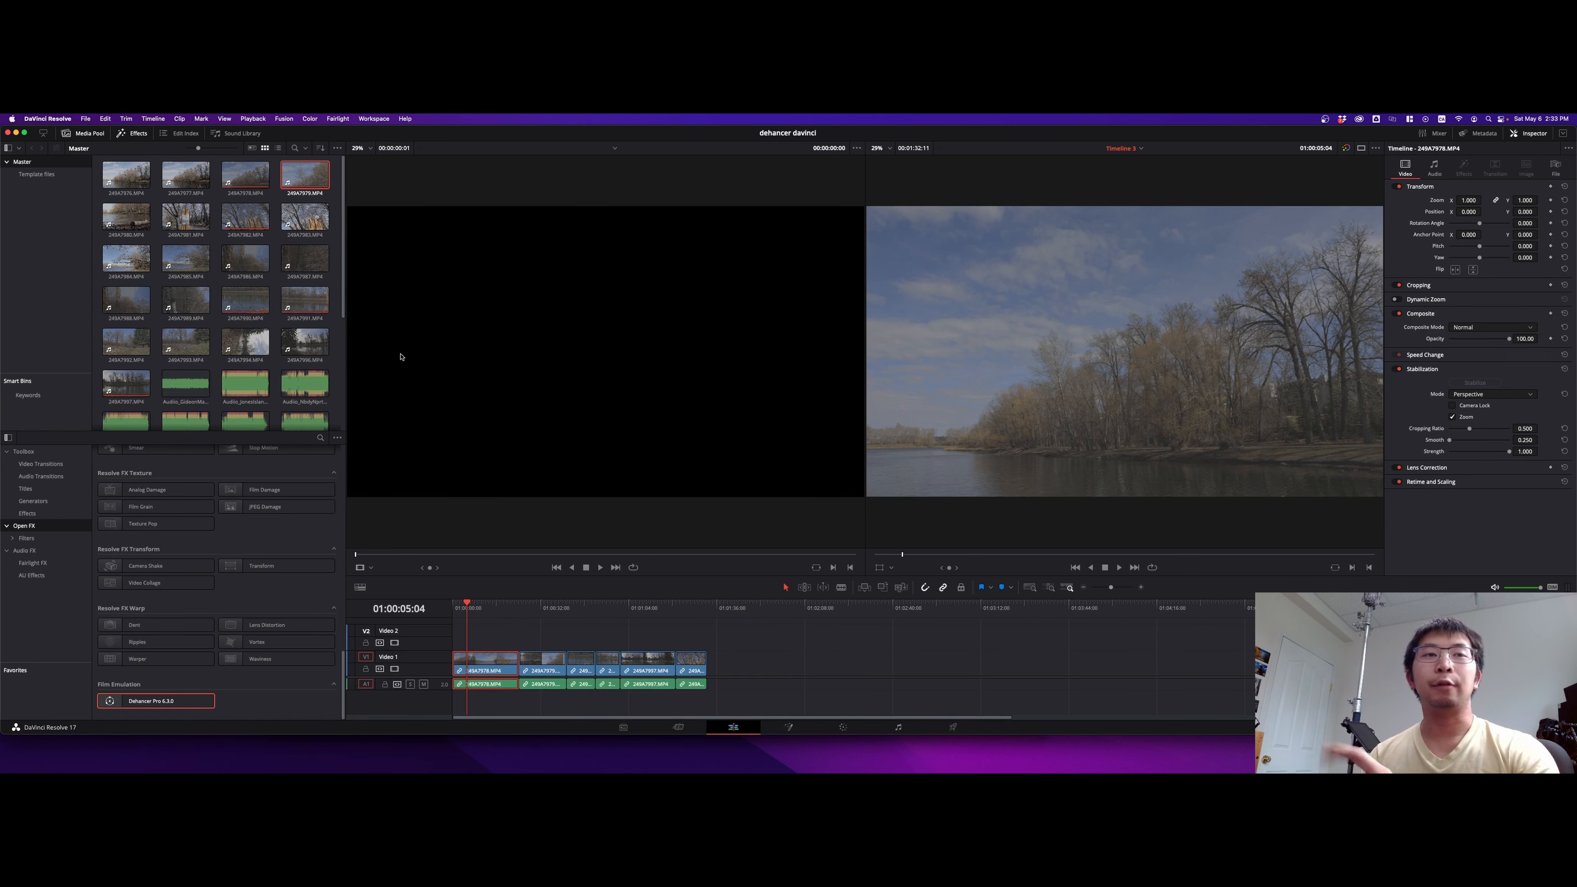
{"action": "left_click", "coordinate": [130, 134]}
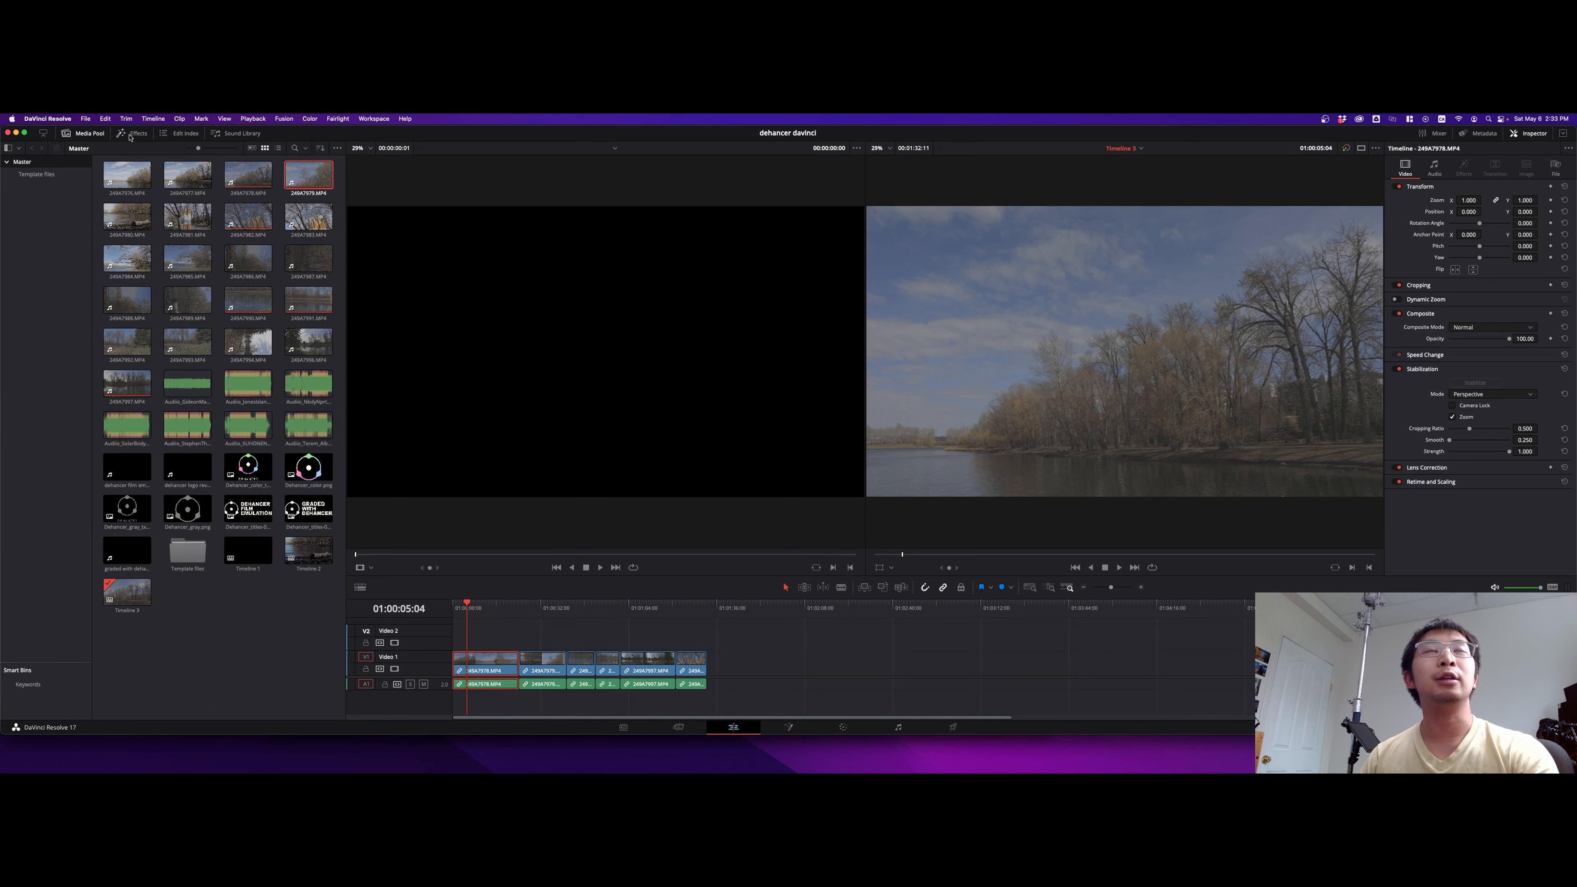
{"action": "left_click", "coordinate": [130, 134]}
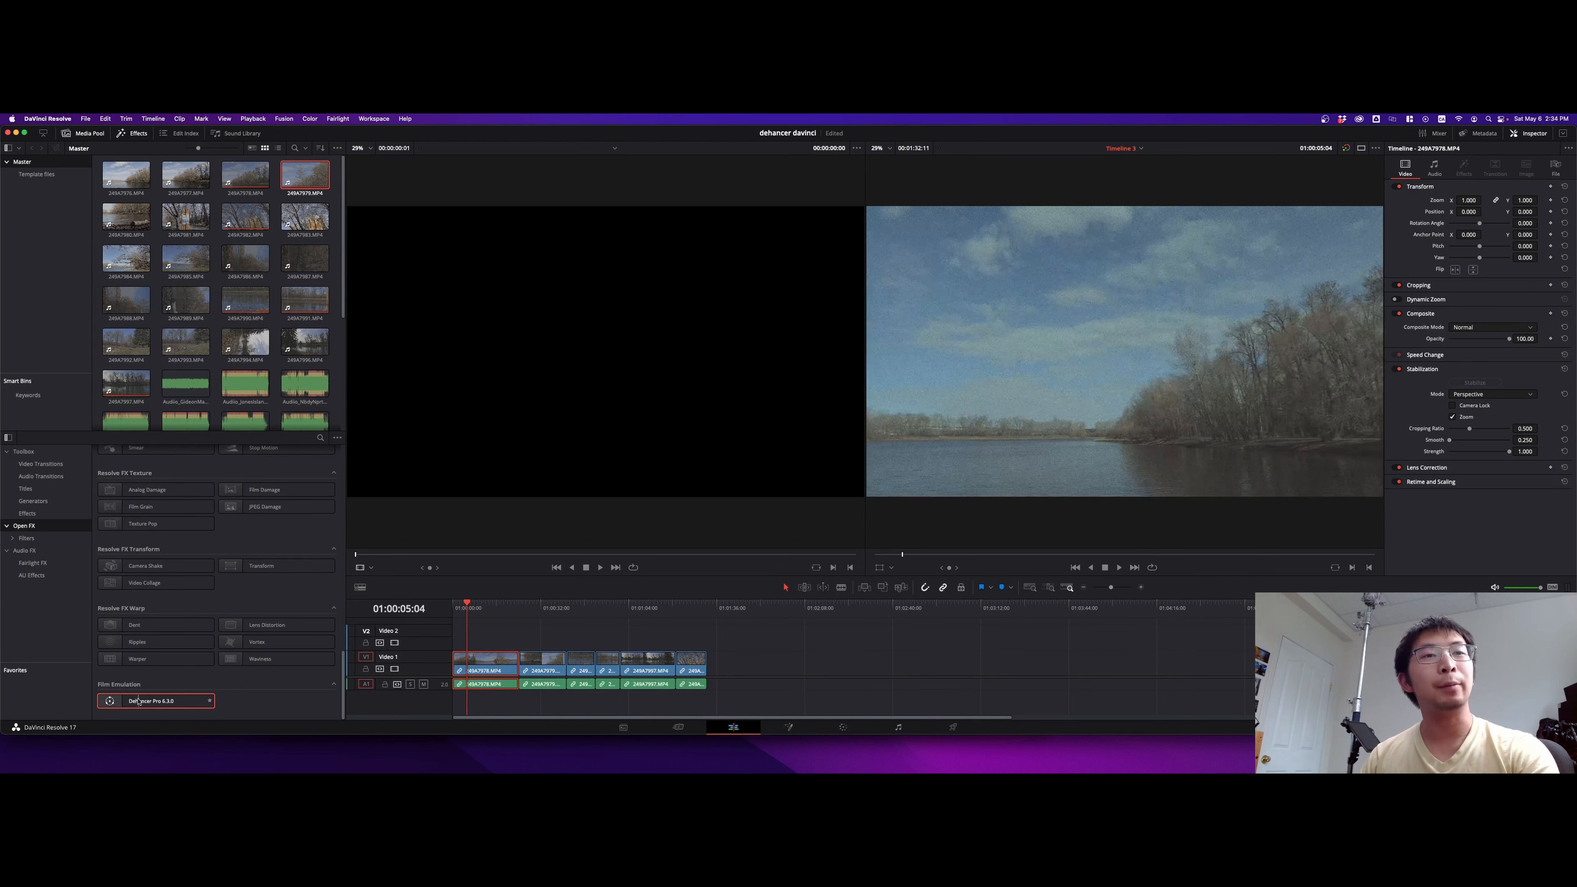
{"action": "left_click_drag", "start_coordinate": [146, 702], "coordinate": [462, 668]}
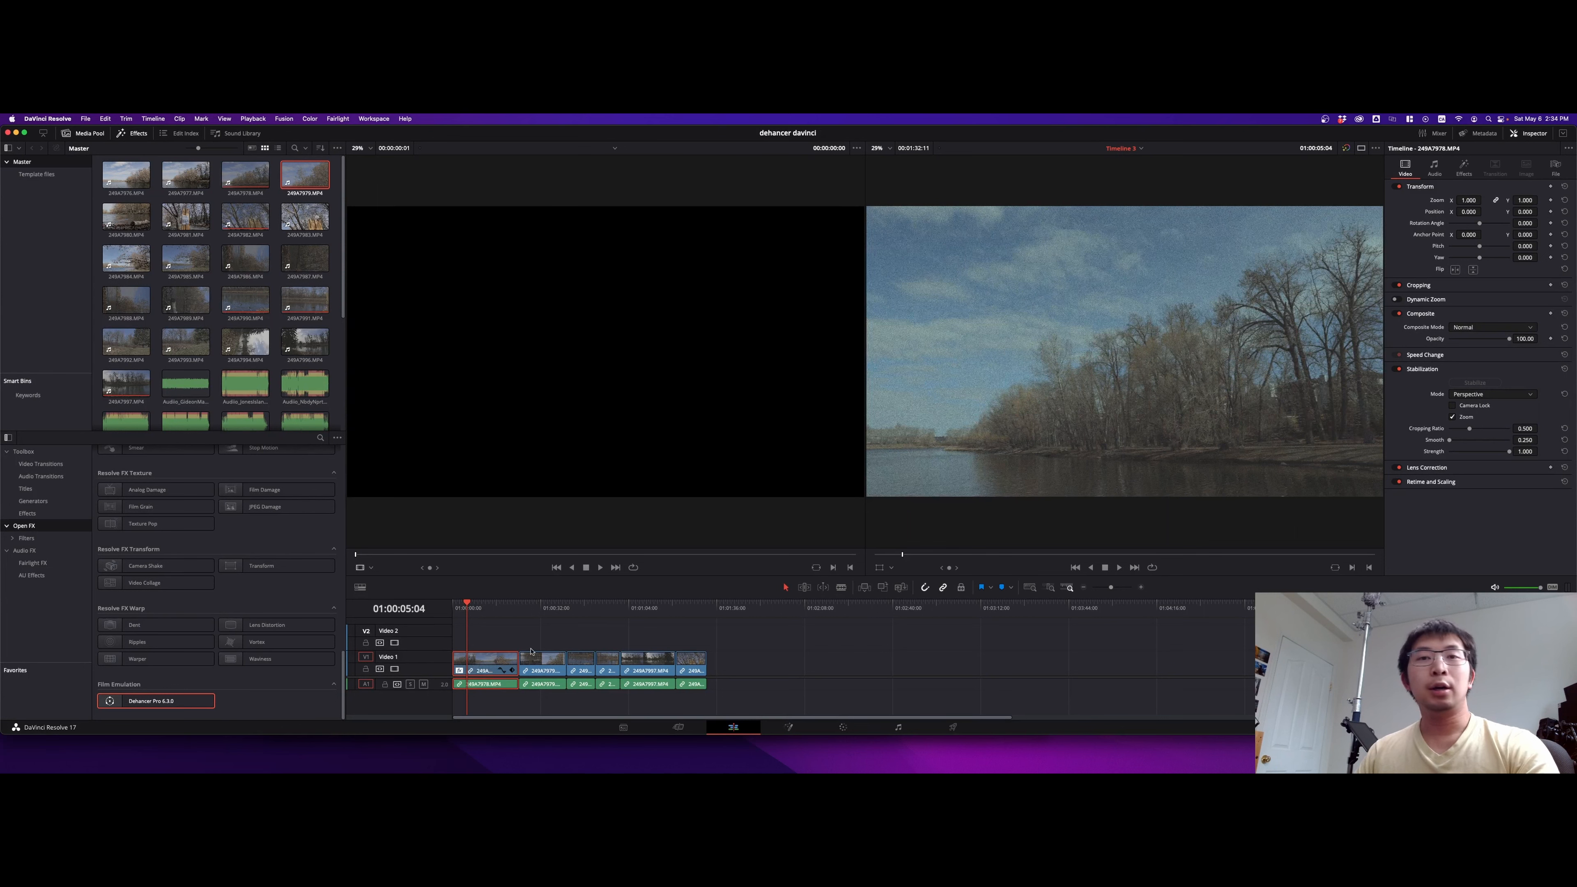
In the first clip's Dehancer Pro settings, set the input source to Choose Camera
{"action": "left_click", "coordinate": [1464, 170]}
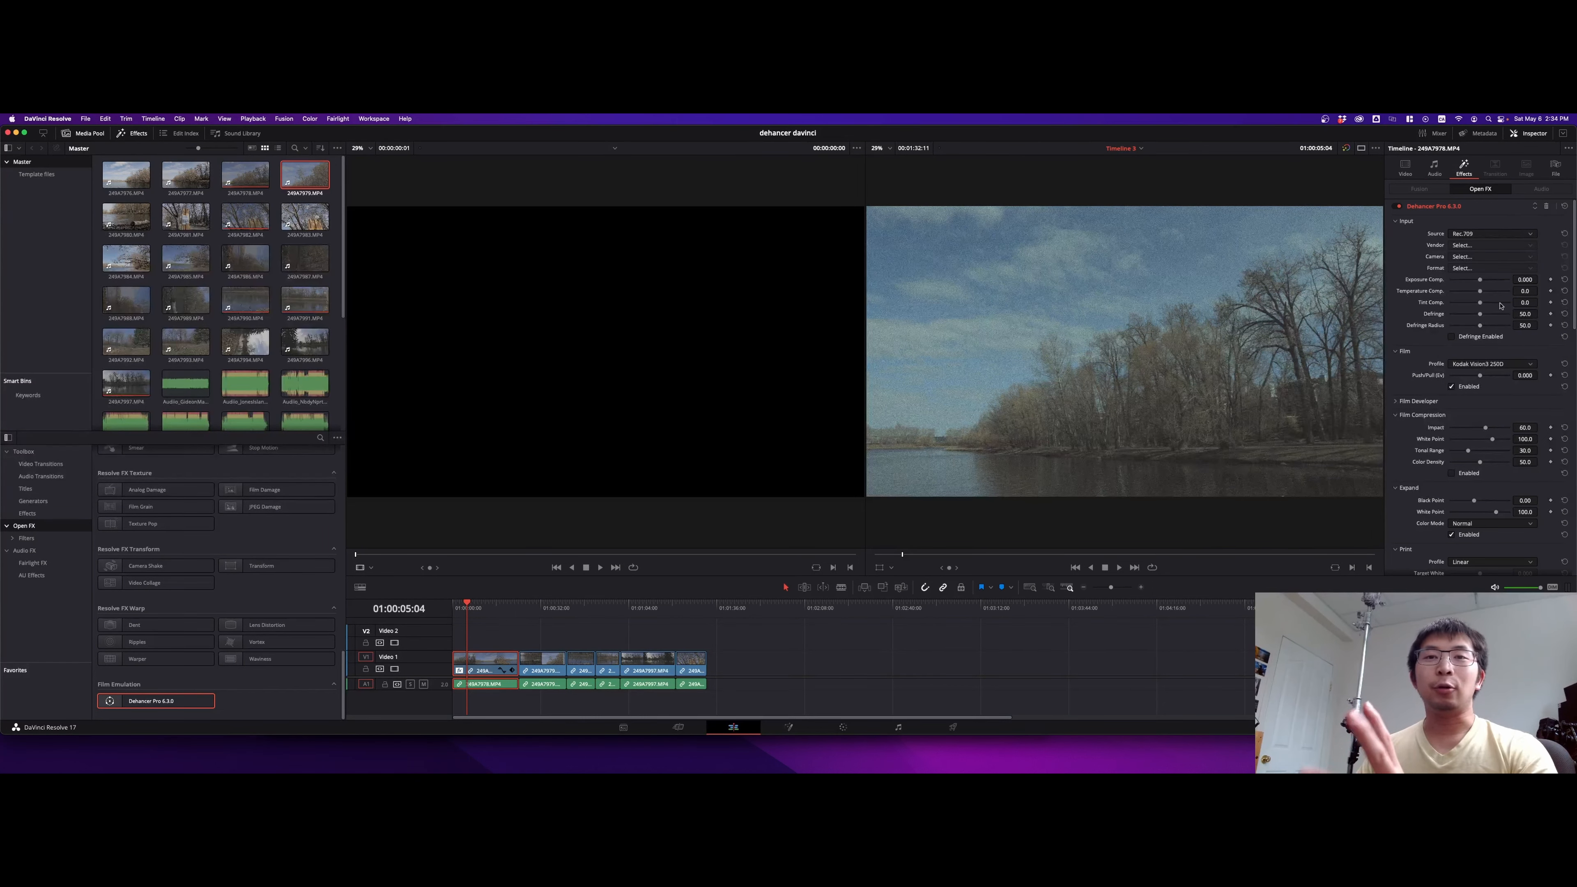
{"action": "left_click", "coordinate": [1491, 235]}
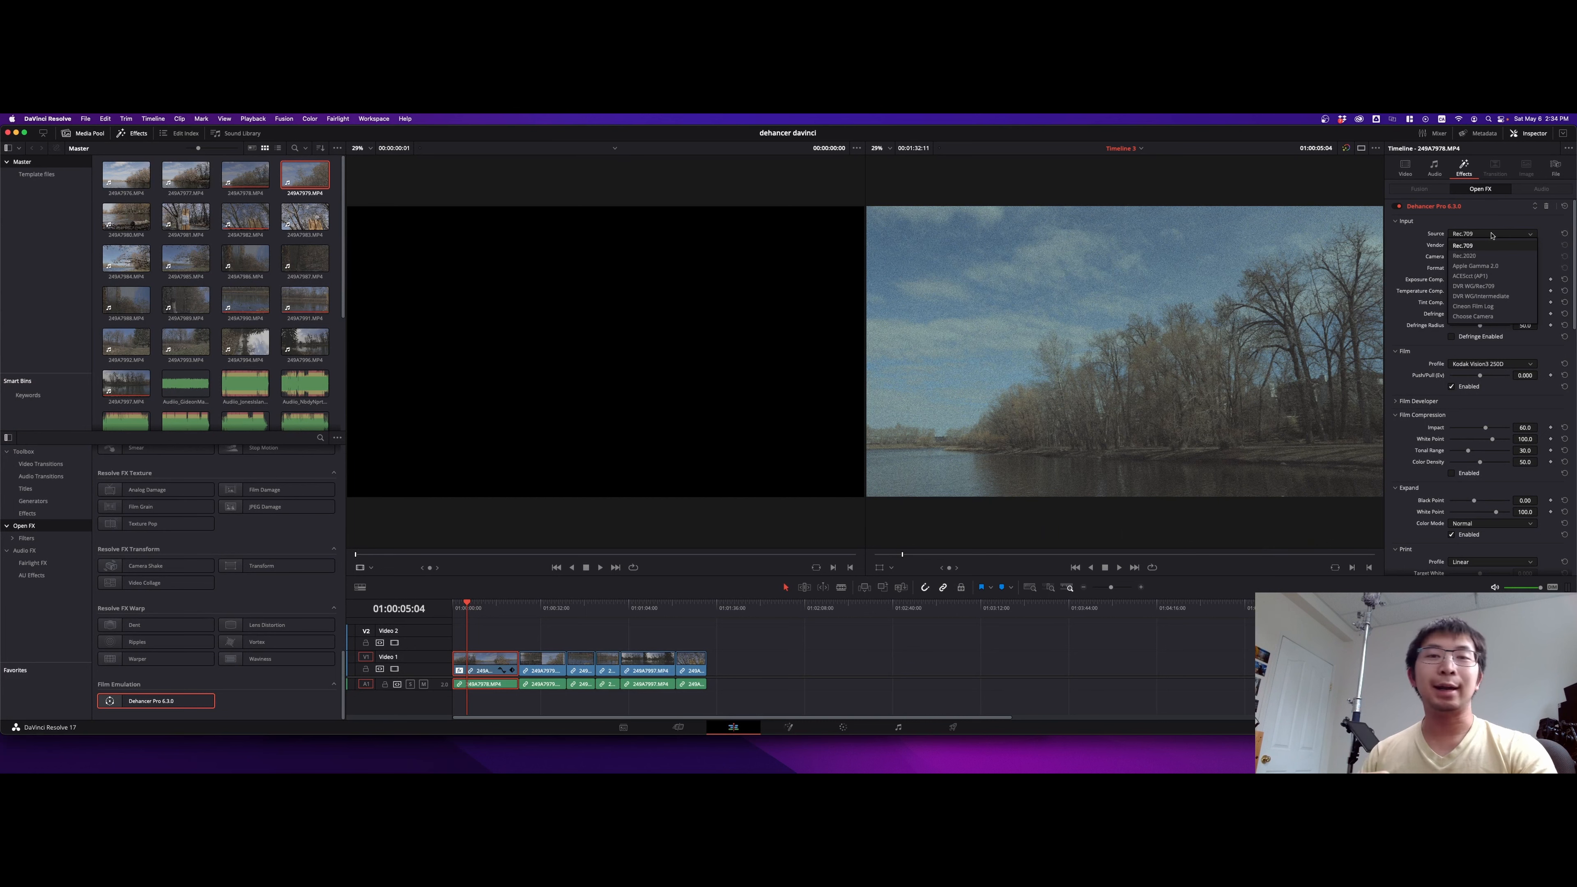
{"action": "left_click", "coordinate": [1480, 317]}
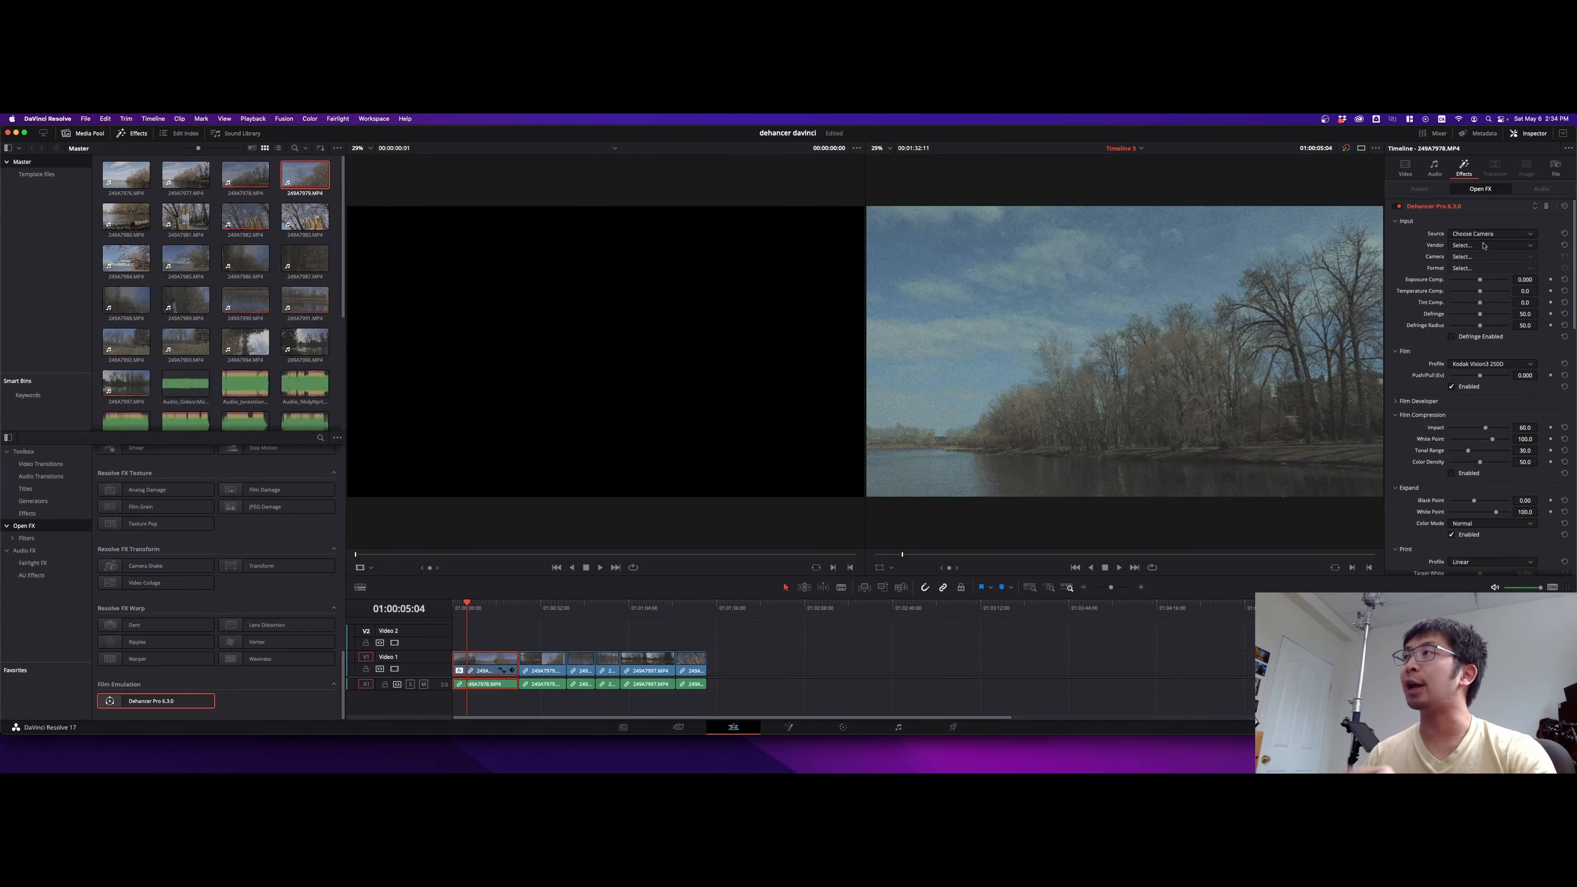
Try Fujifilm as the camera vendor and open its list of camera models
{"action": "left_click", "coordinate": [1491, 245]}
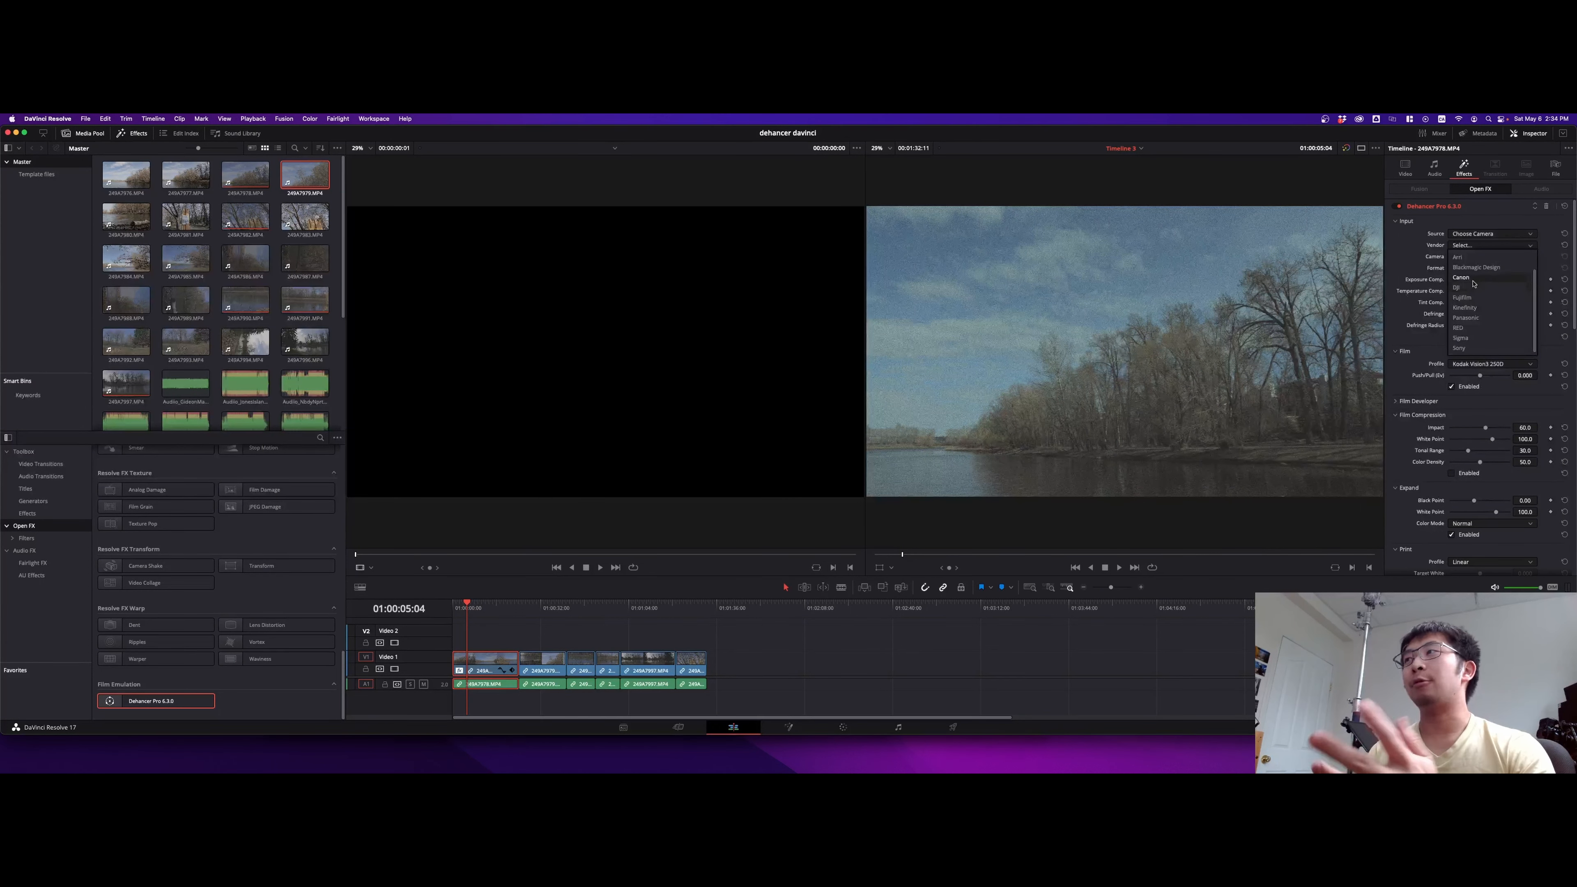
{"action": "left_click", "coordinate": [1471, 298]}
{"action": "left_click", "coordinate": [1480, 256]}
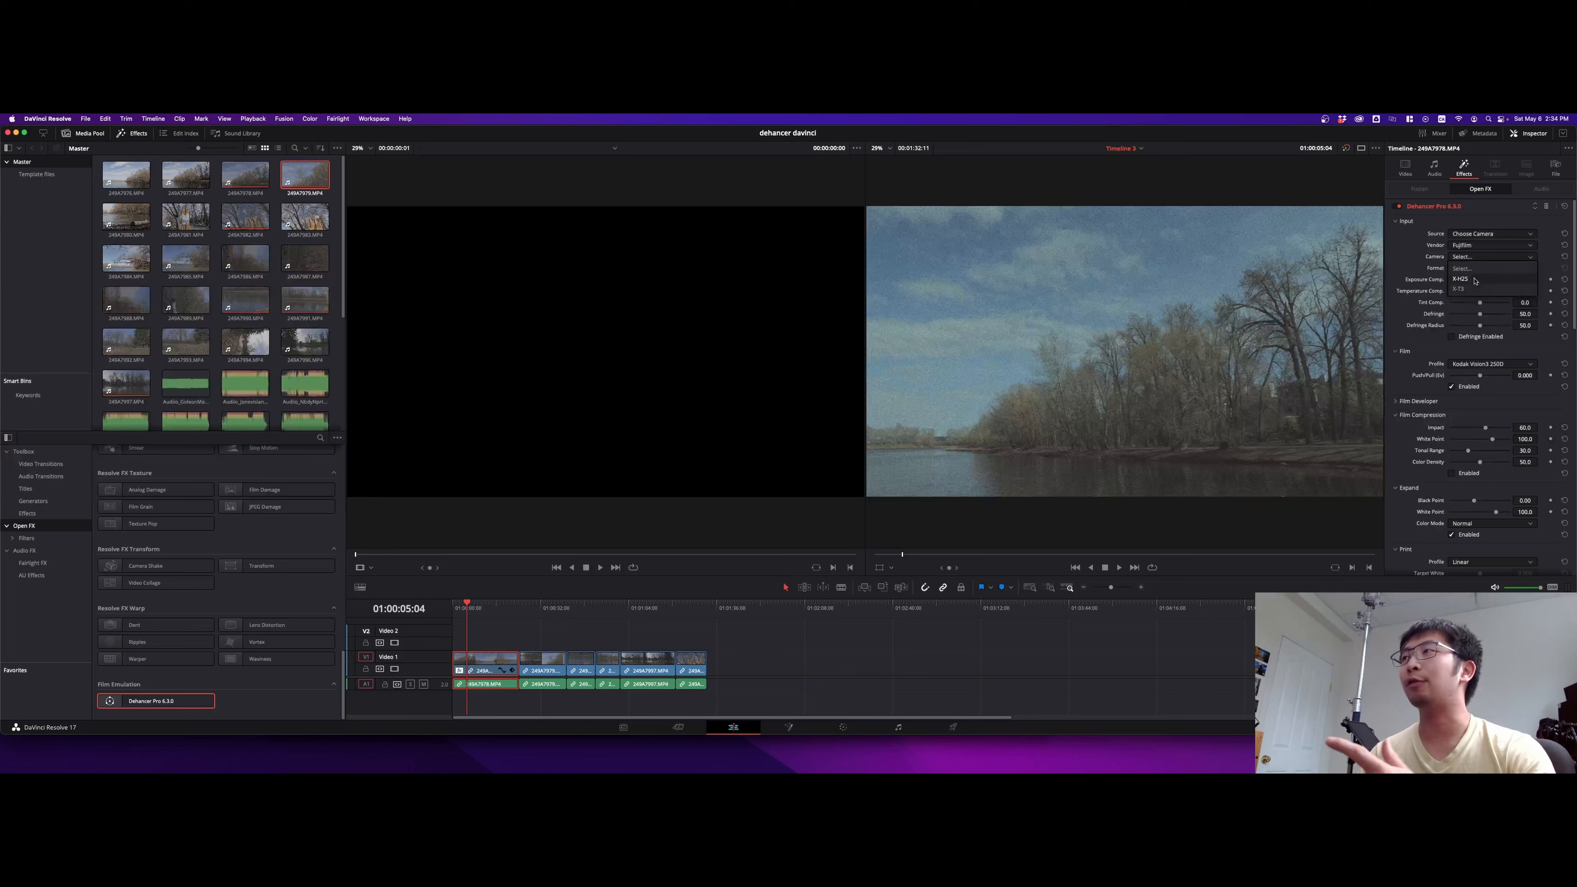
Set the input vendor to Canon, the camera to R6 and the format to Log BT.709
{"action": "left_click", "coordinate": [1478, 245]}
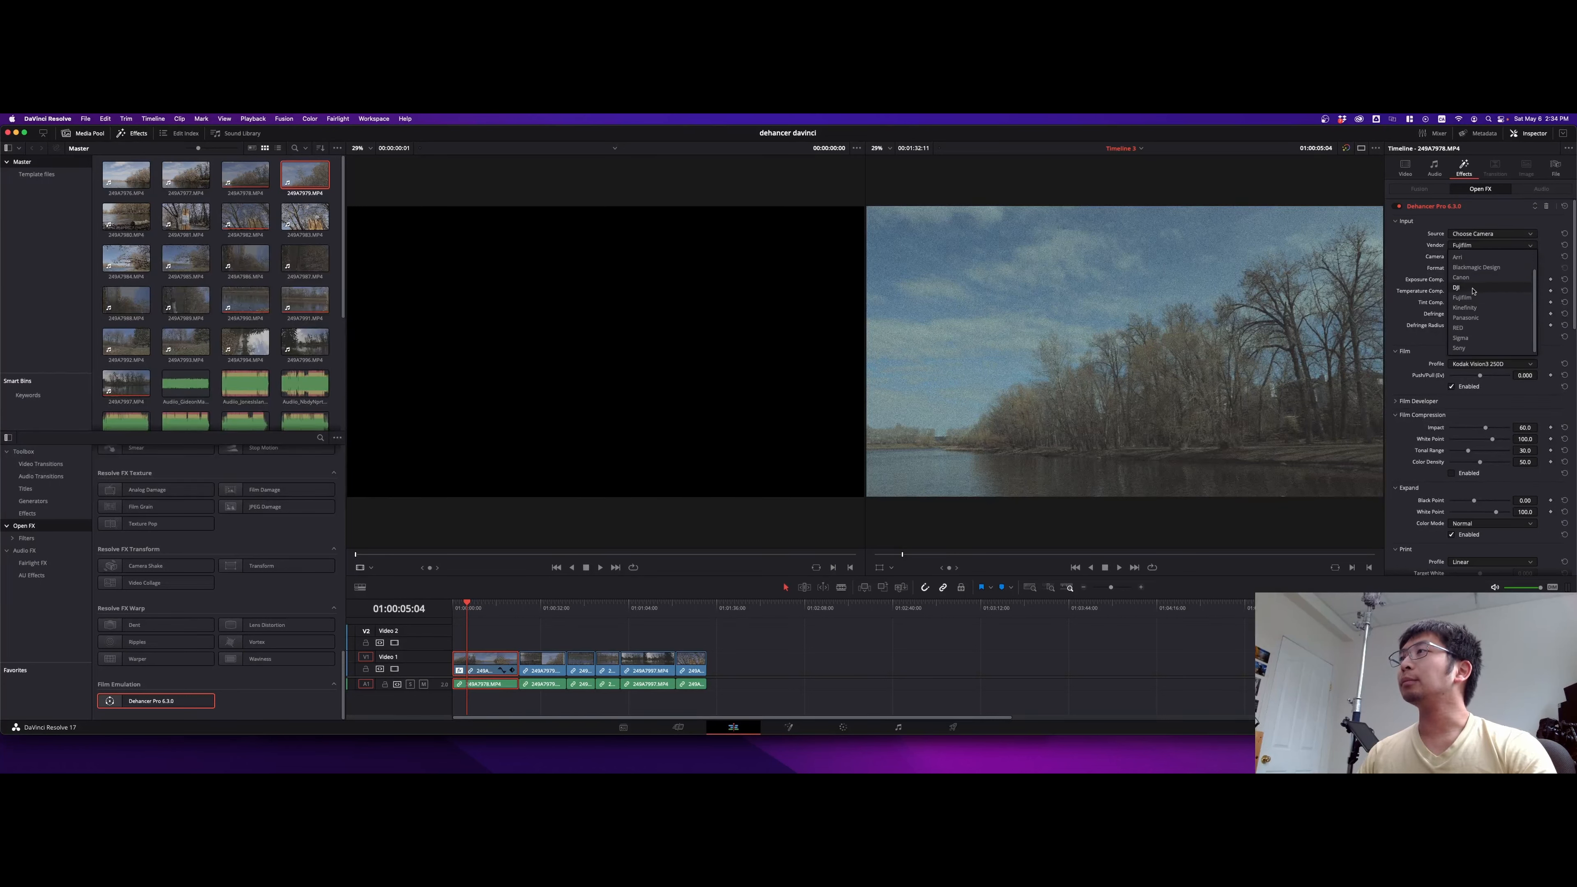
{"action": "left_click", "coordinate": [1462, 277]}
{"action": "left_click", "coordinate": [1474, 257]}
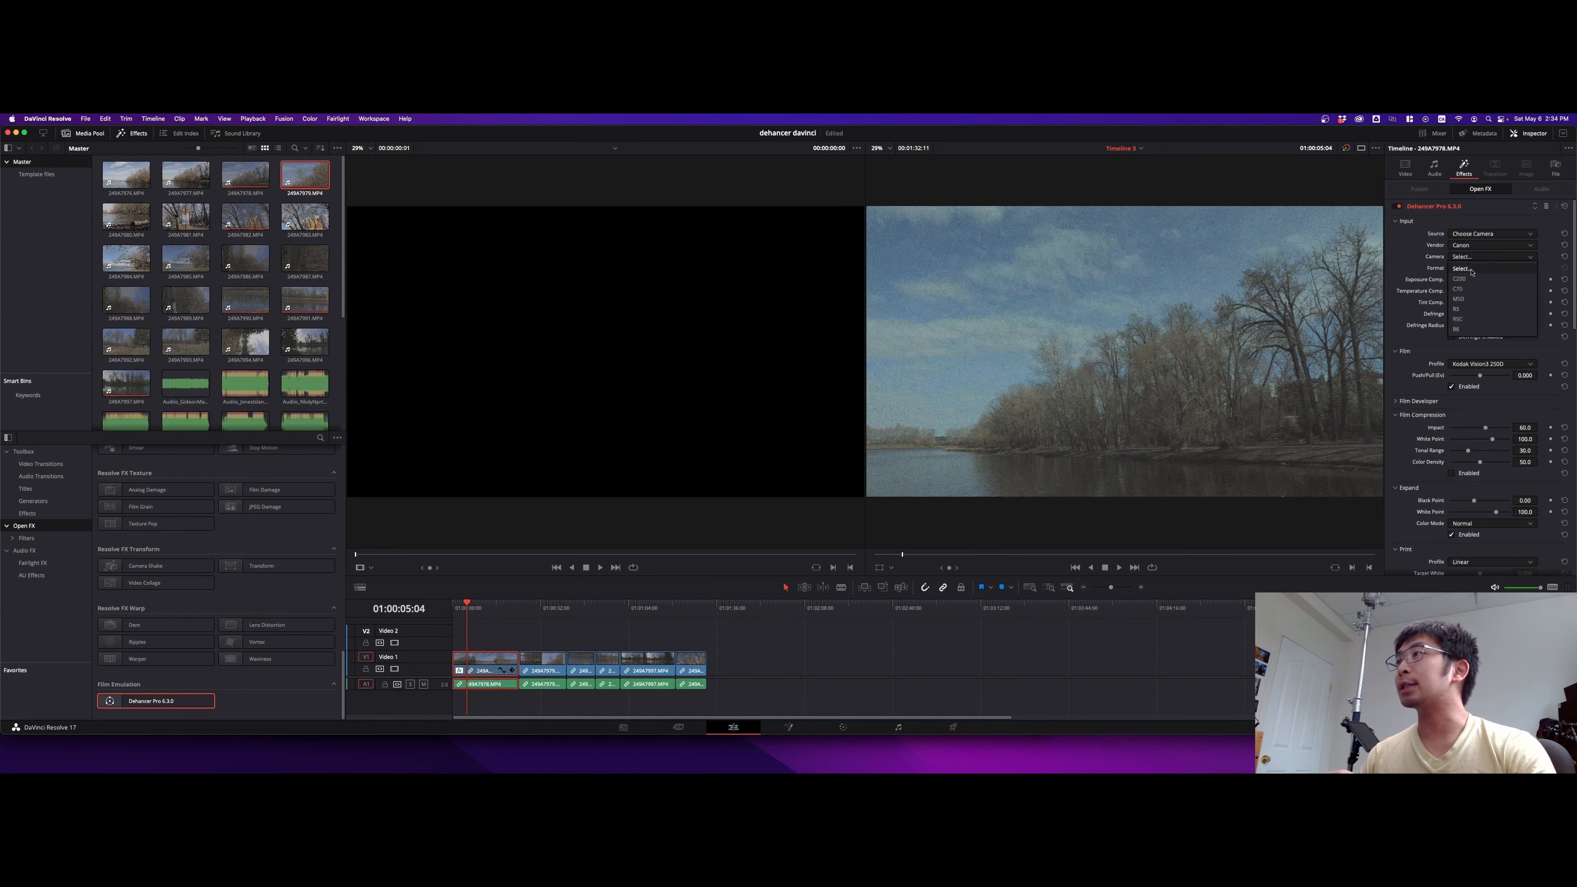
{"action": "left_click", "coordinate": [1467, 328]}
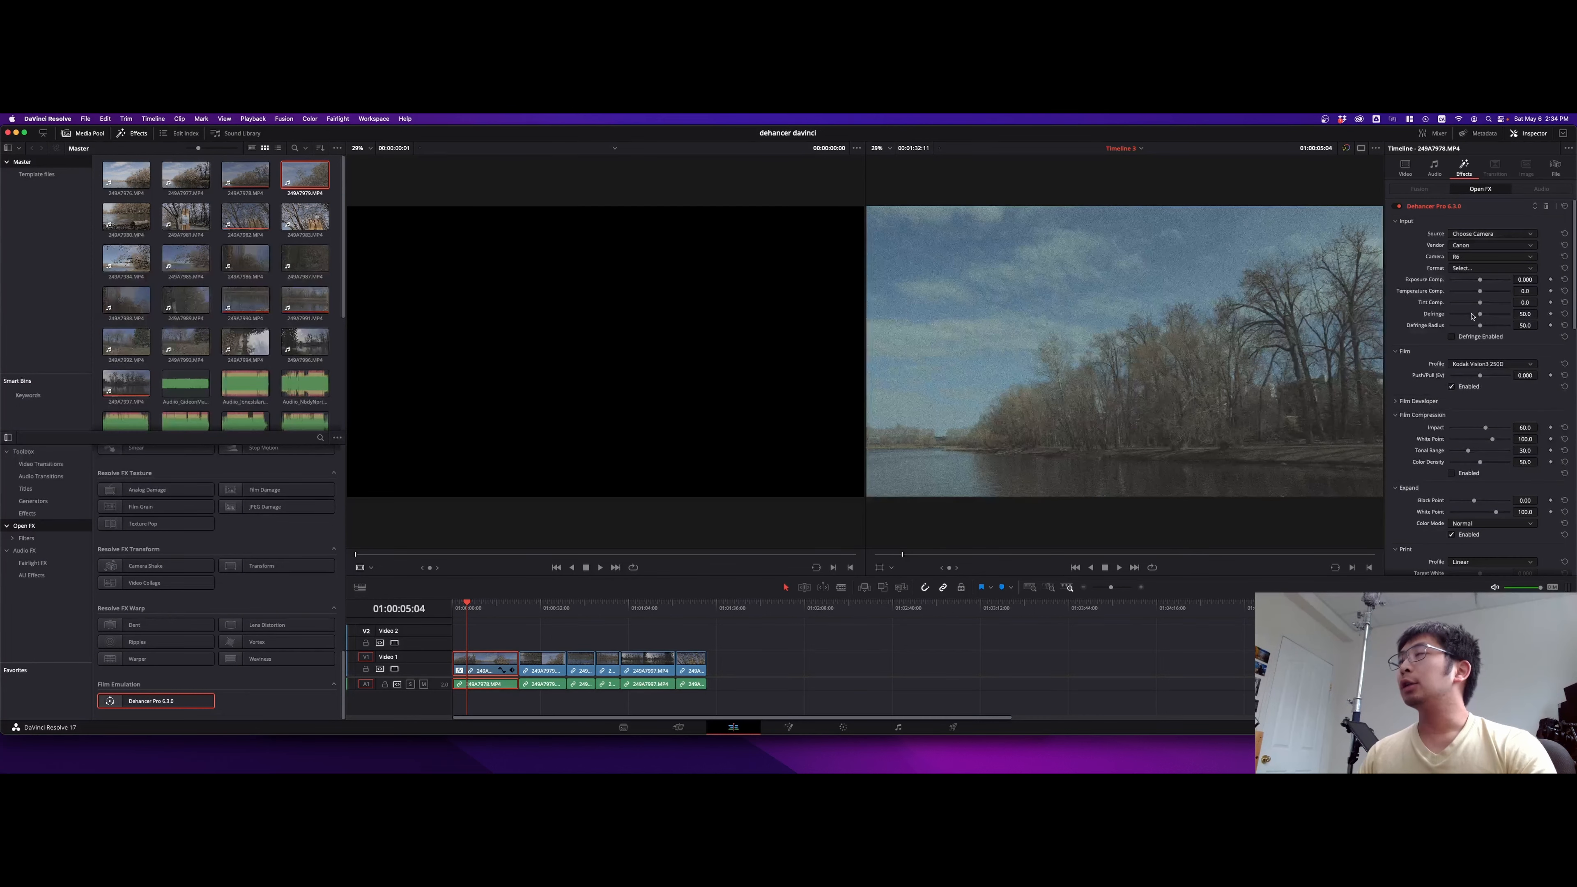
{"action": "left_click", "coordinate": [1478, 268]}
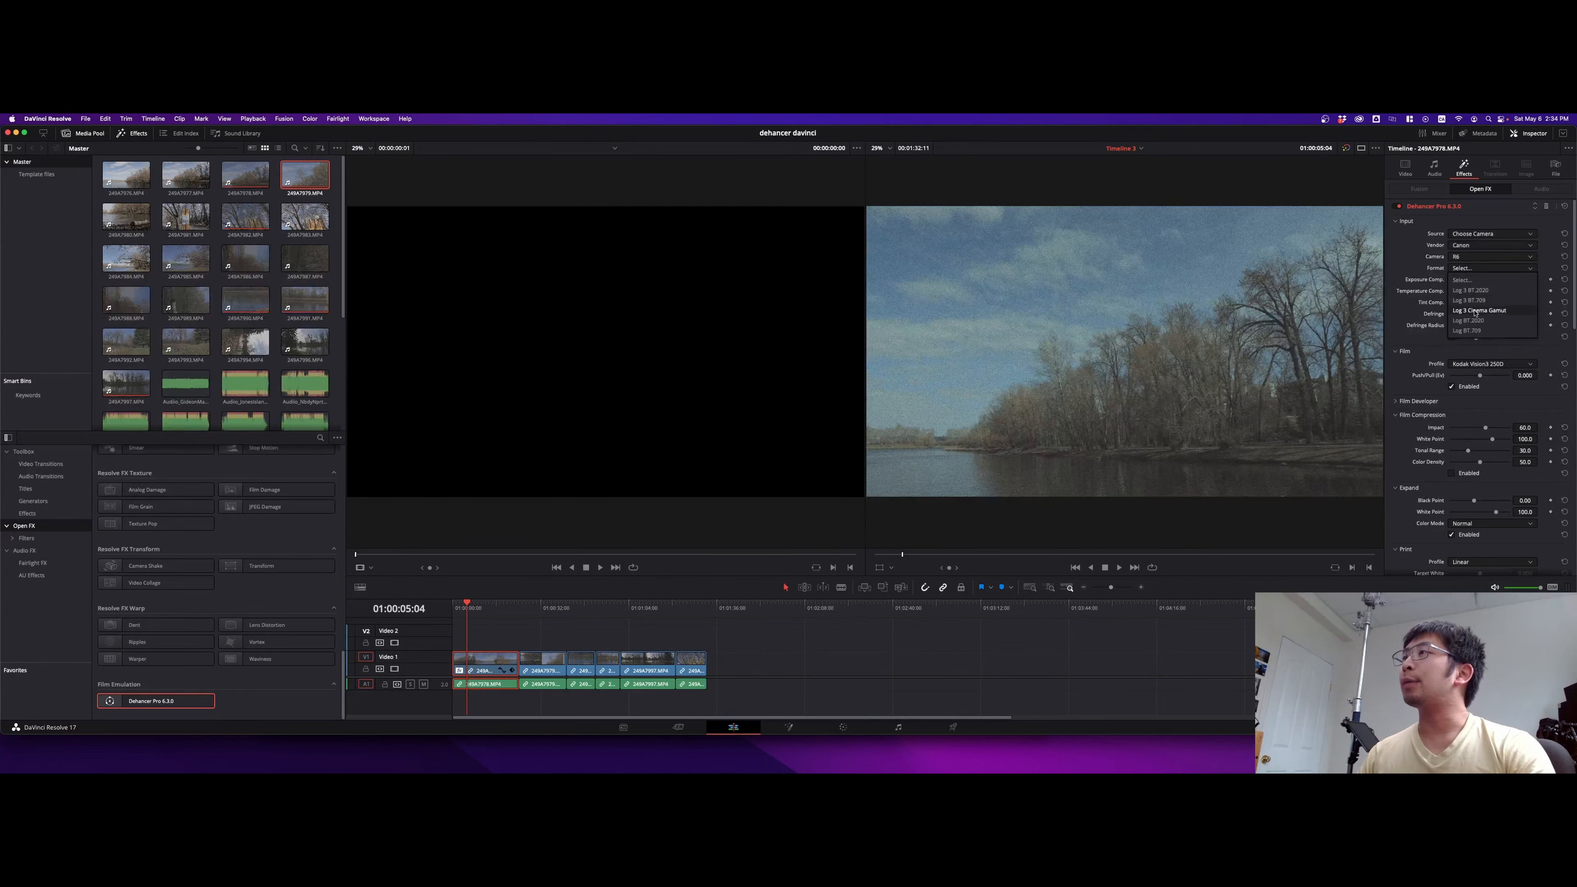
{"action": "left_click", "coordinate": [1486, 331]}
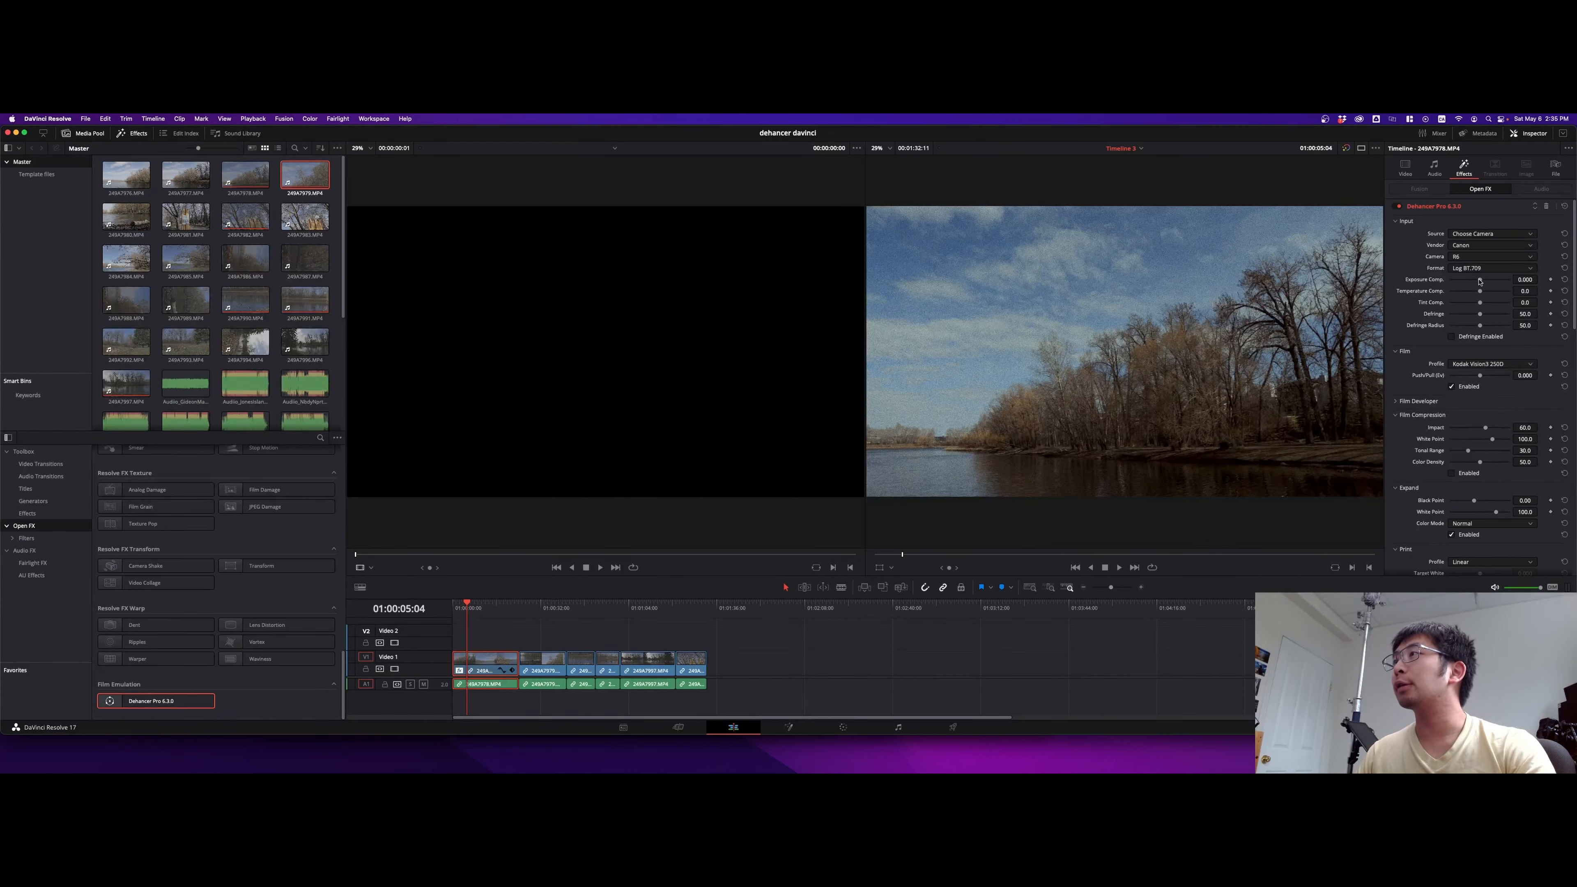
Set the input exposure compensation to about 0.58, temperature compensation to about 5.4 and tint compensation to about 11.6
{"action": "left_click_drag", "start_coordinate": [1482, 281], "coordinate": [1484, 283]}
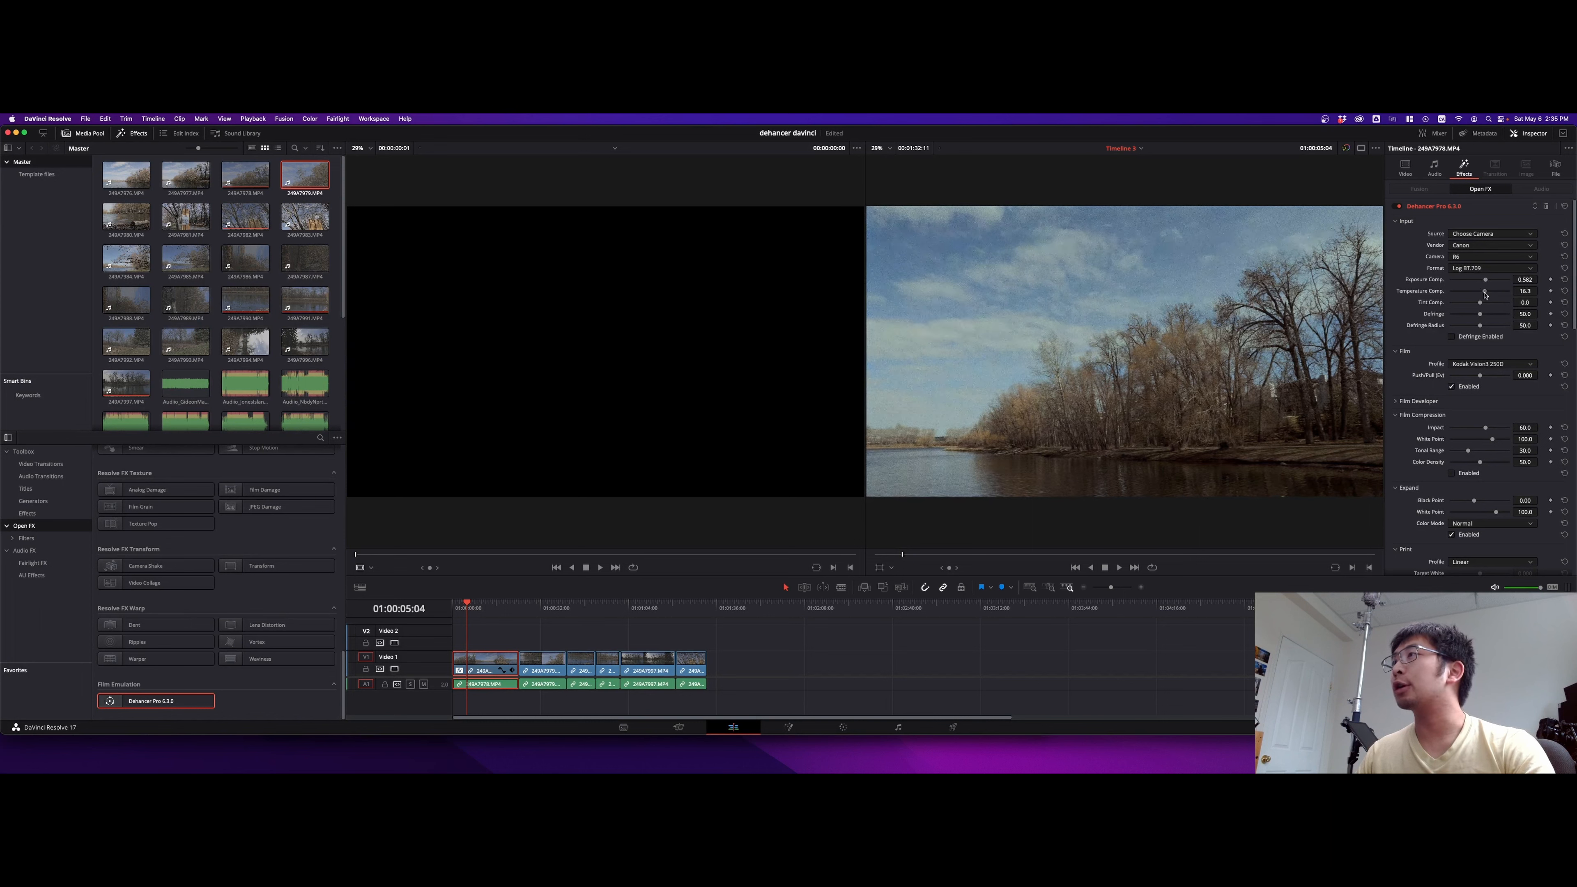
{"action": "left_click_drag", "start_coordinate": [1486, 294], "coordinate": [1482, 295]}
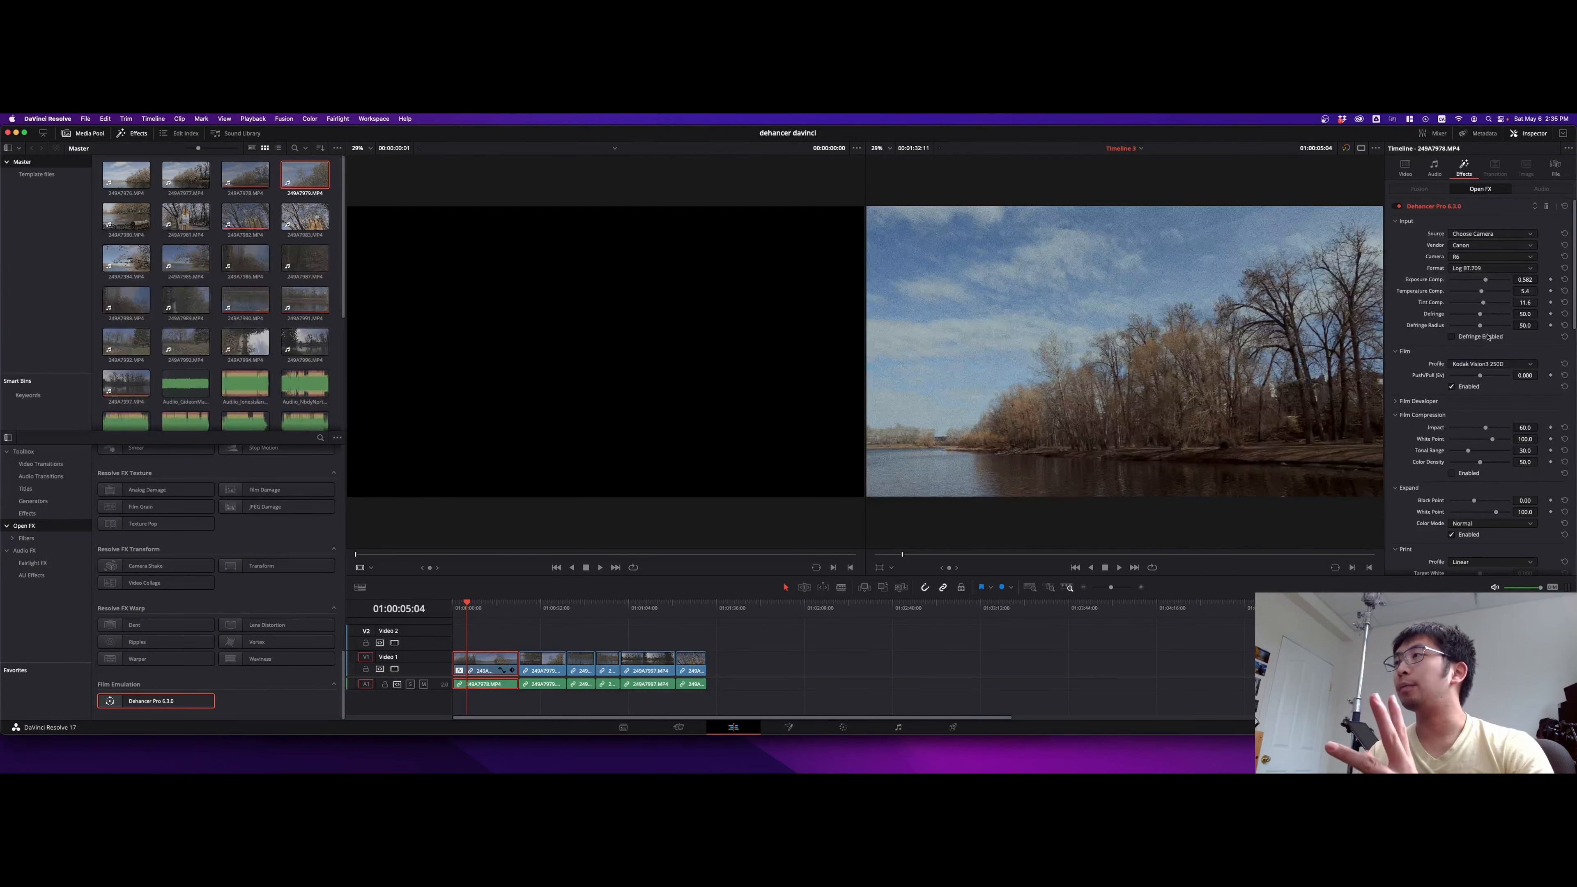
Change the film profile to Fujichrome Velvia 100
{"action": "left_click", "coordinate": [1482, 366]}
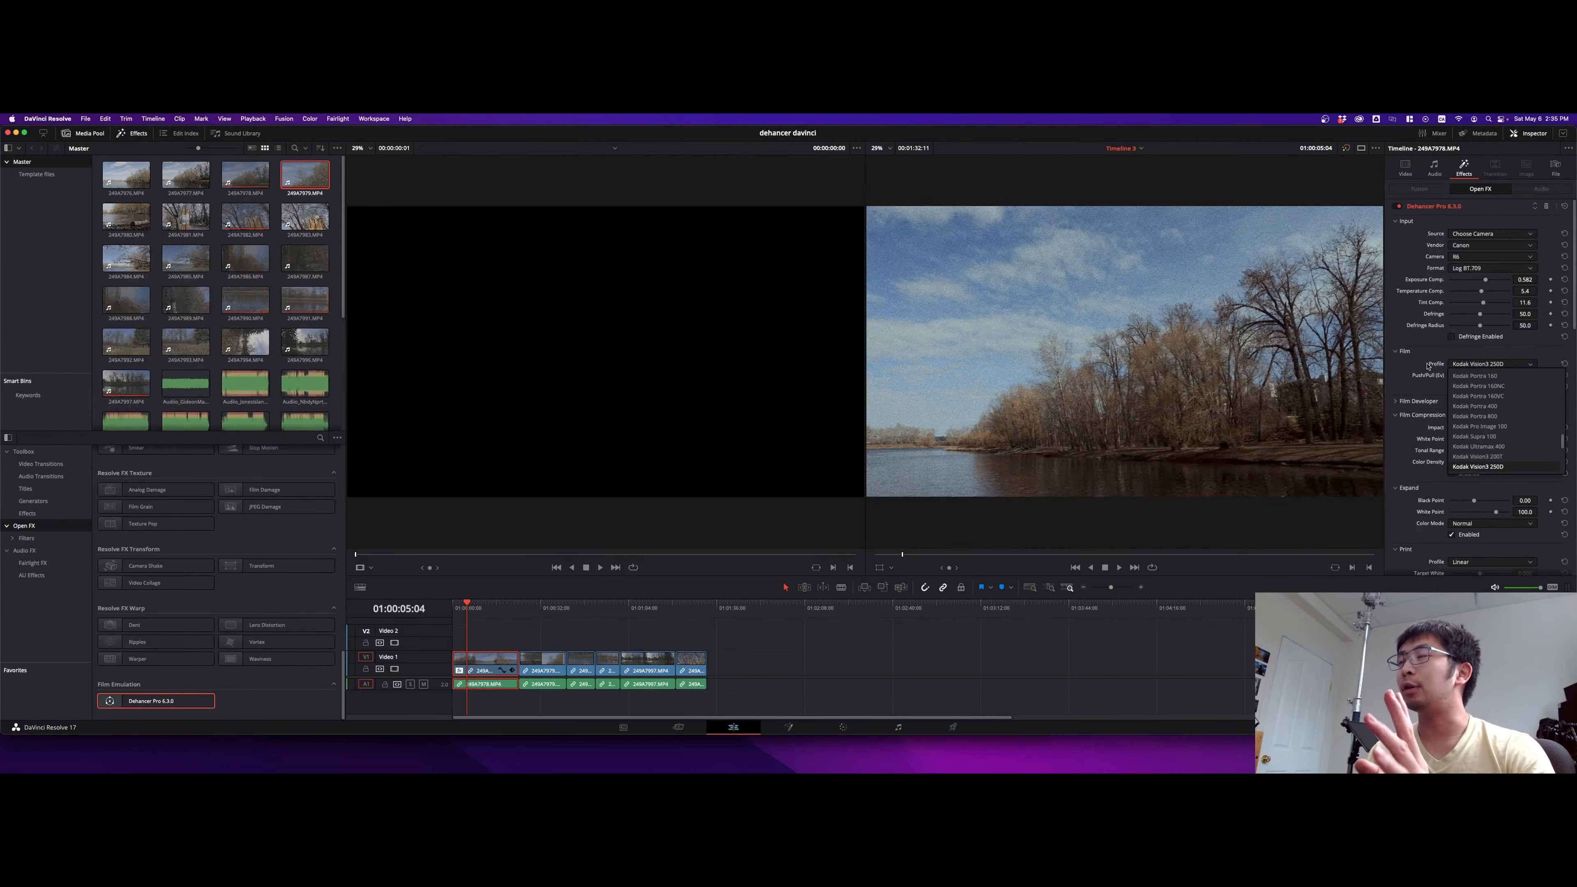
{"action": "scroll", "coordinate": [1498, 416], "scroll_direction": "up", "scroll_amount": 5}
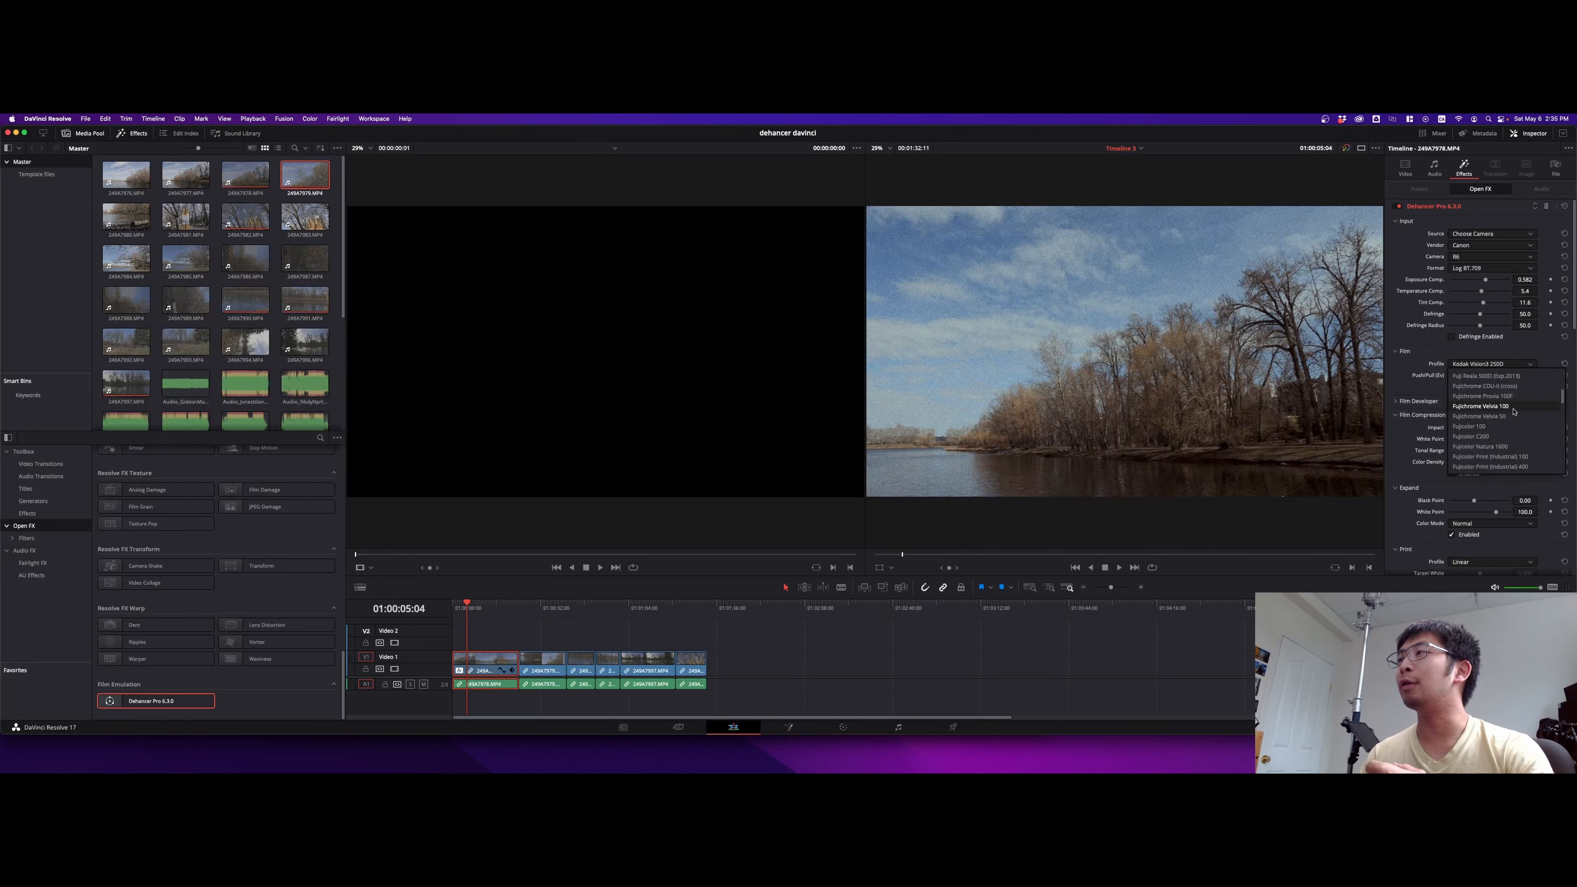
{"action": "left_click", "coordinate": [1514, 409]}
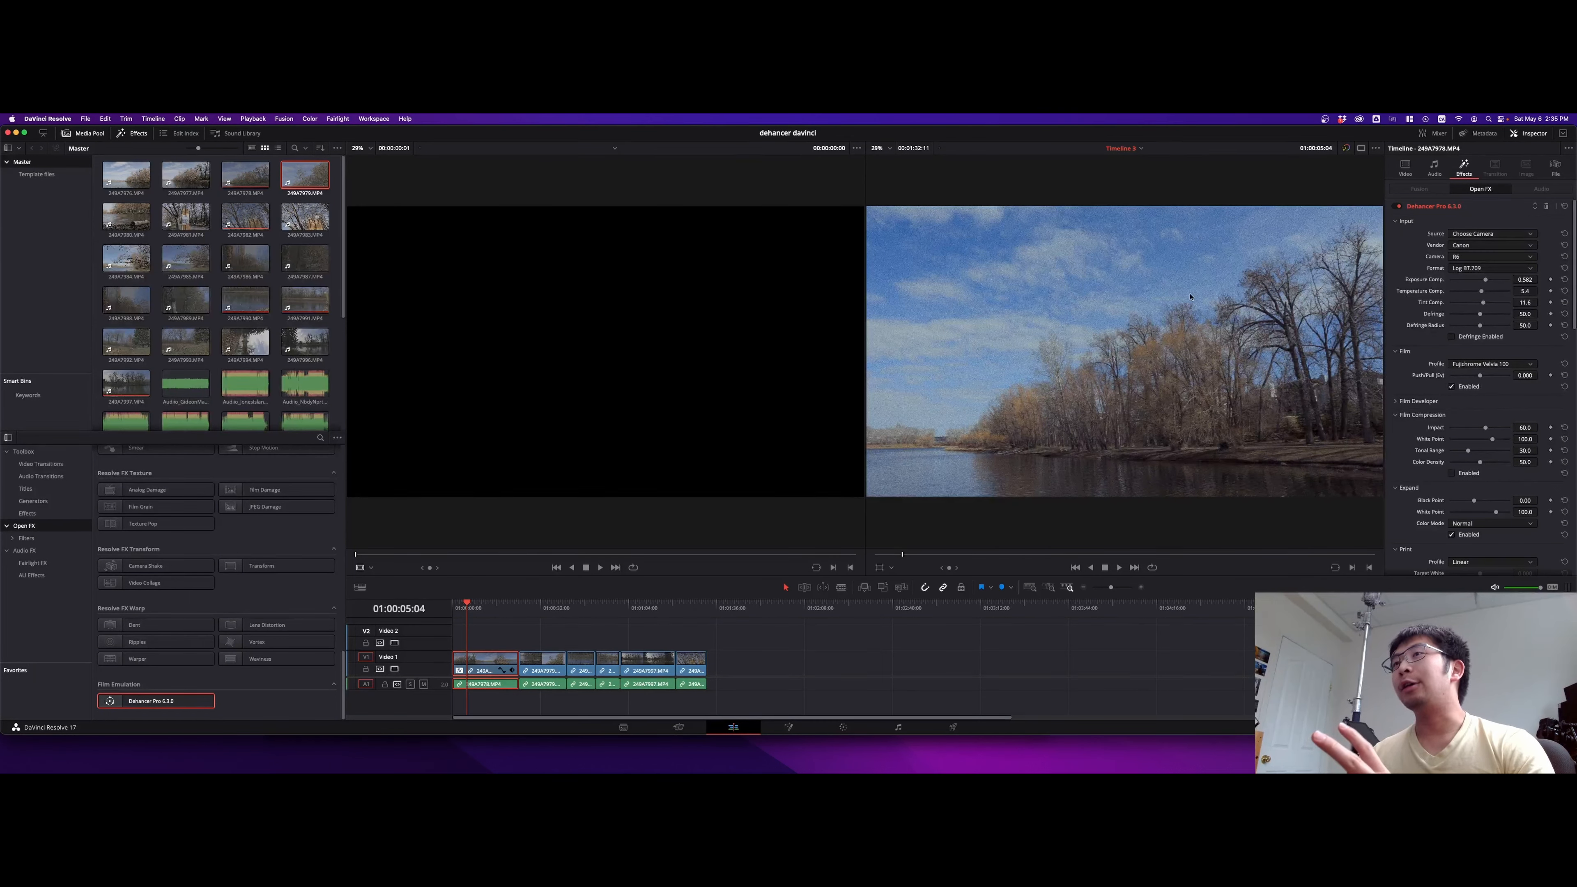
Expand the Film Developer settings, and under Expand set the black point to about -3.72 and the white point to about 90
{"action": "left_click", "coordinate": [1412, 402]}
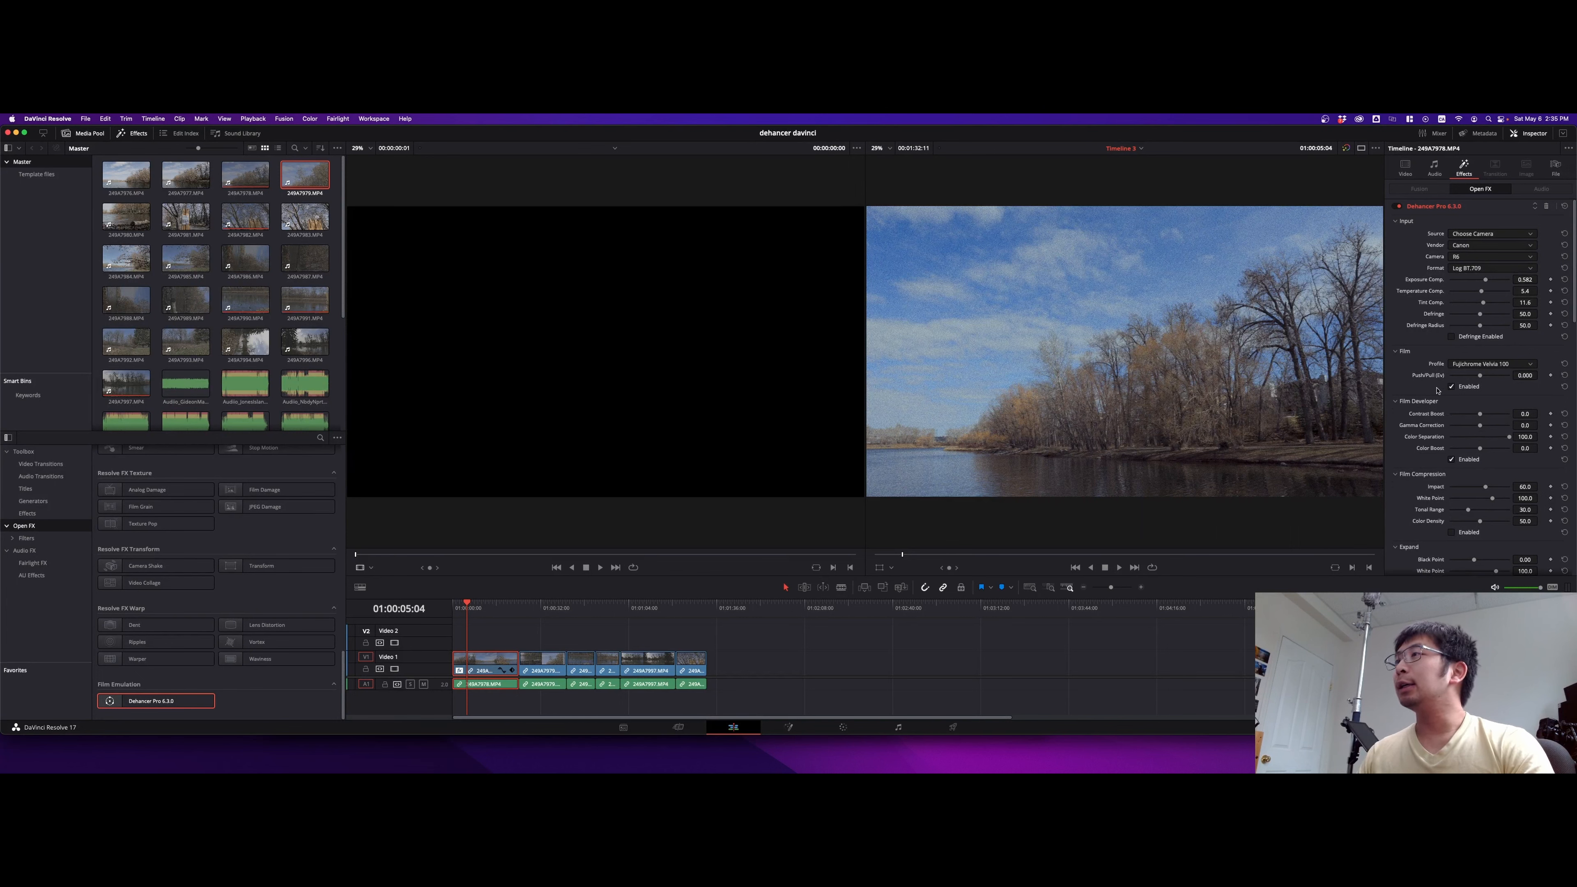
{"action": "scroll", "coordinate": [1502, 392], "scroll_direction": "down", "scroll_amount": 1}
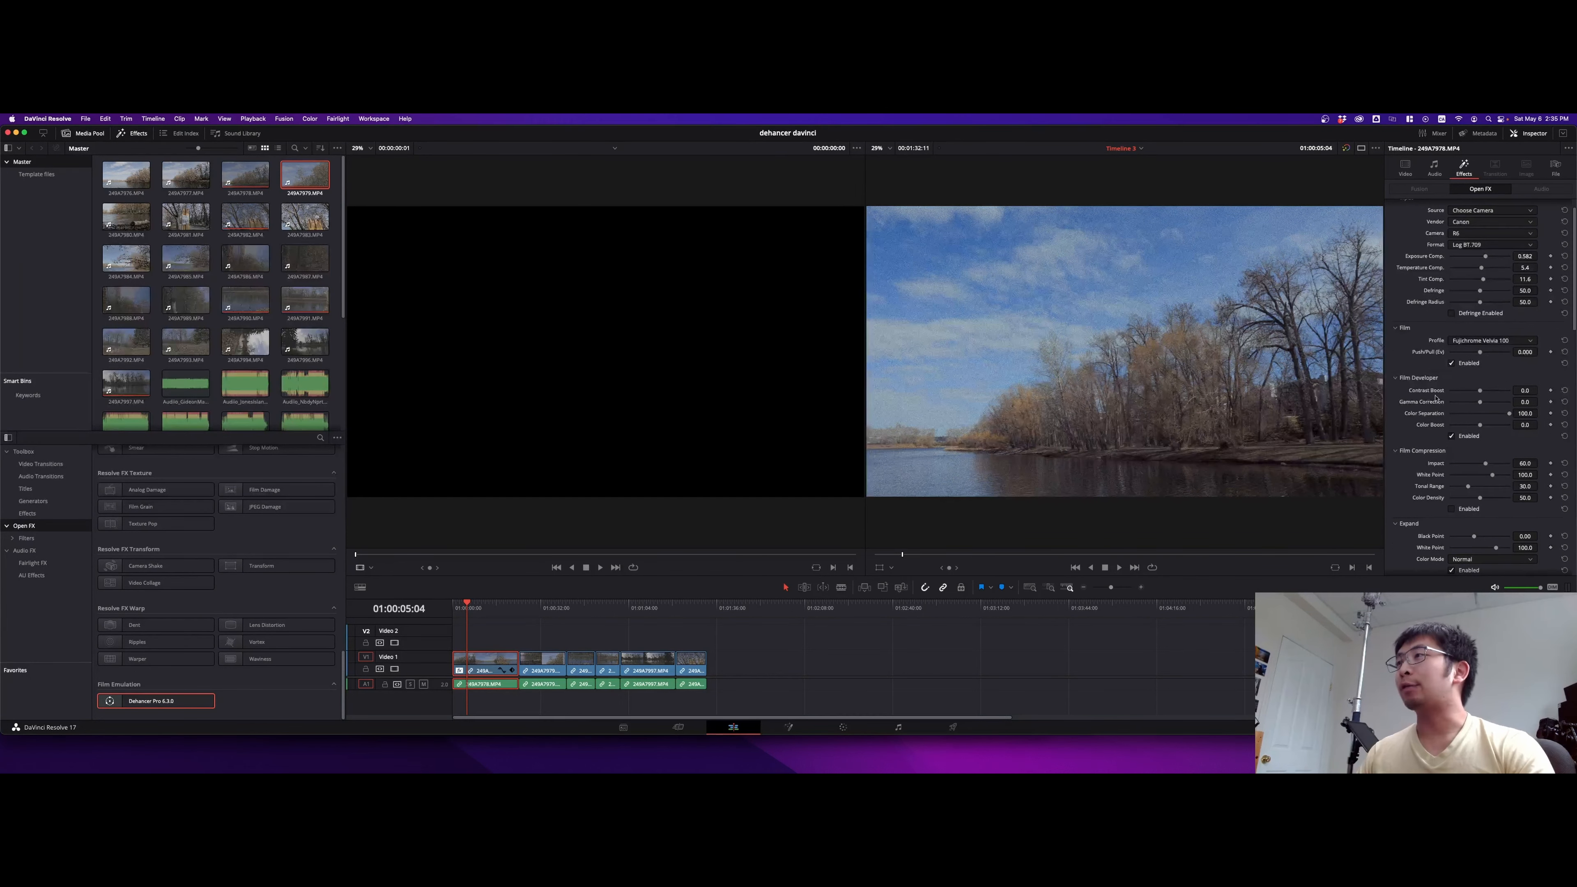
{"action": "scroll", "coordinate": [1462, 450], "scroll_direction": "down", "scroll_amount": 3}
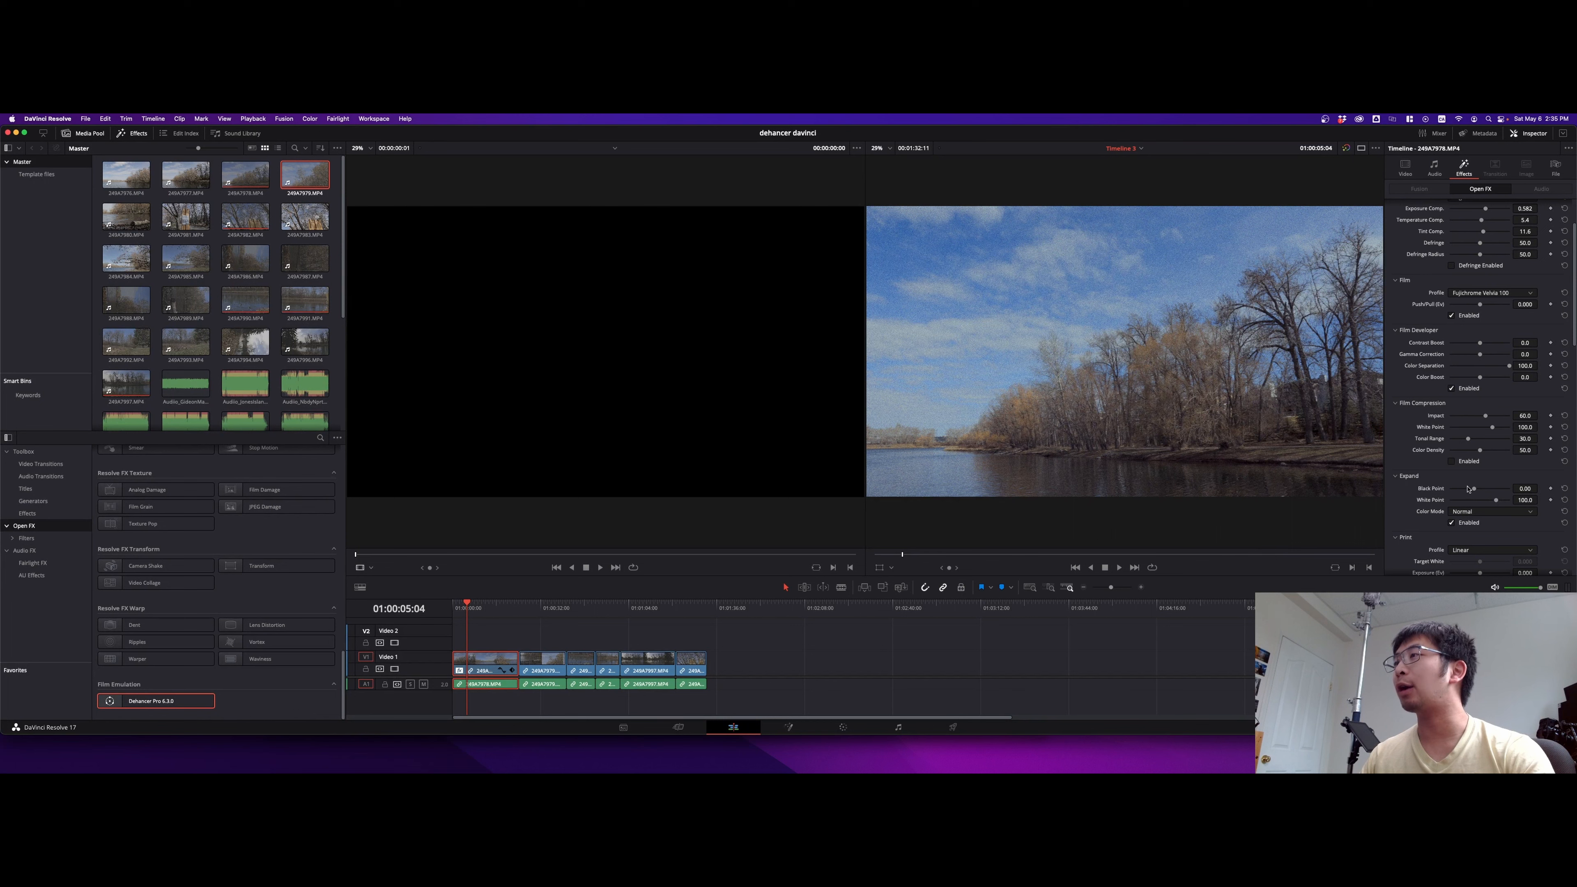
{"action": "mouse_move", "coordinate": [1473, 490]}
{"action": "left_mouse_down"}
{"action": "mouse_move", "coordinate": [1494, 490]}
{"action": "mouse_move", "coordinate": [1461, 492]}
{"action": "mouse_move", "coordinate": [1492, 501]}
{"action": "left_mouse_up"}
Try the Kodak 2383 Print Film profile in the Print settings
{"action": "scroll", "coordinate": [1491, 501], "scroll_direction": "down", "scroll_amount": 2}
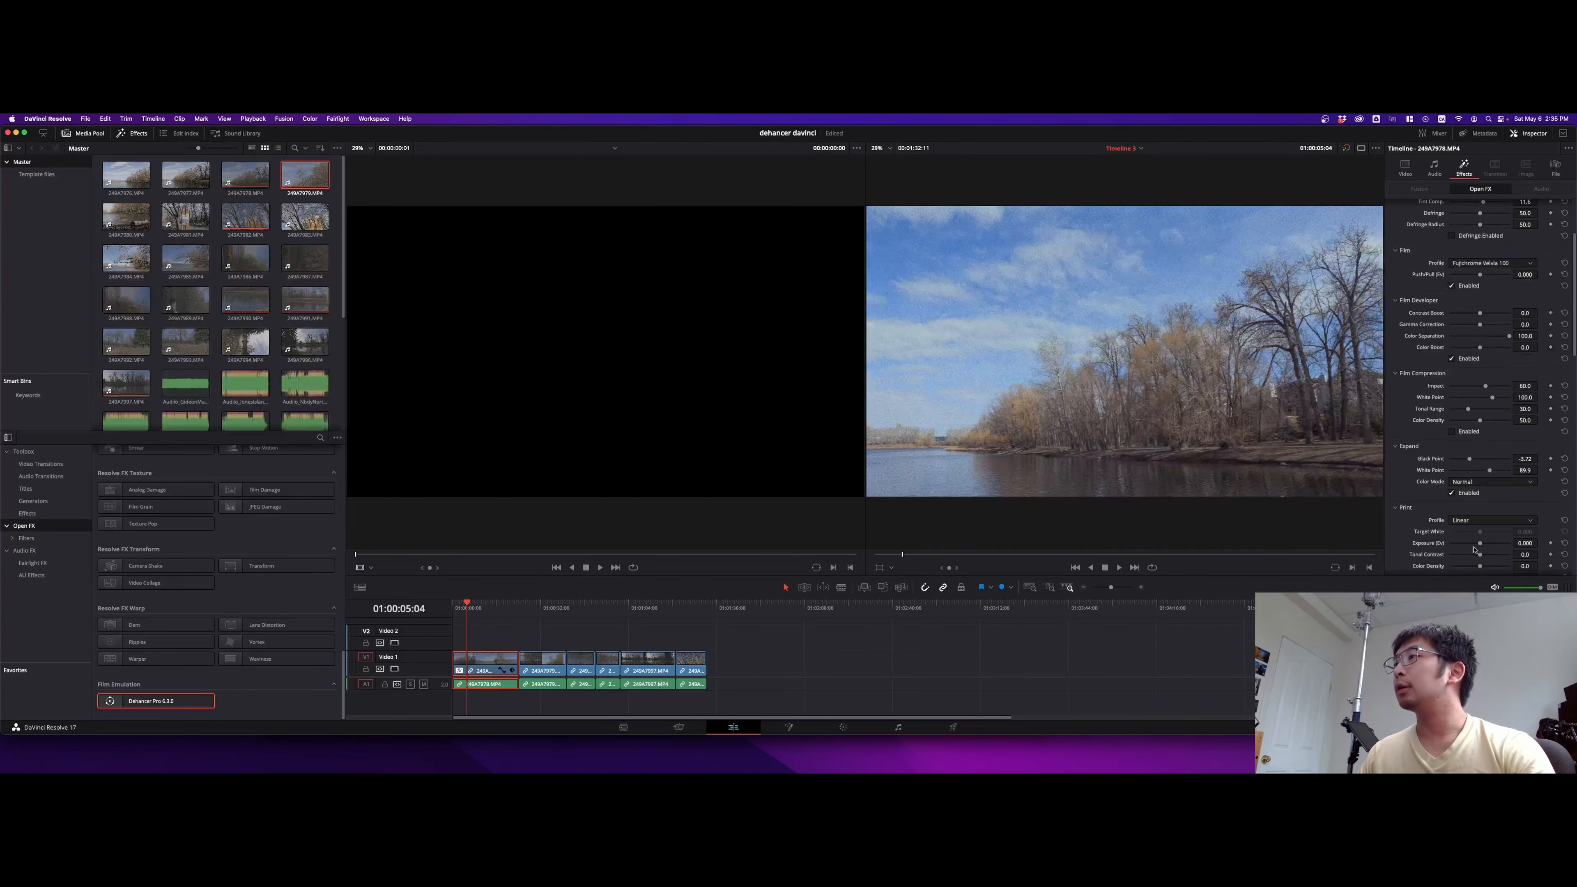
{"action": "left_click", "coordinate": [1473, 516]}
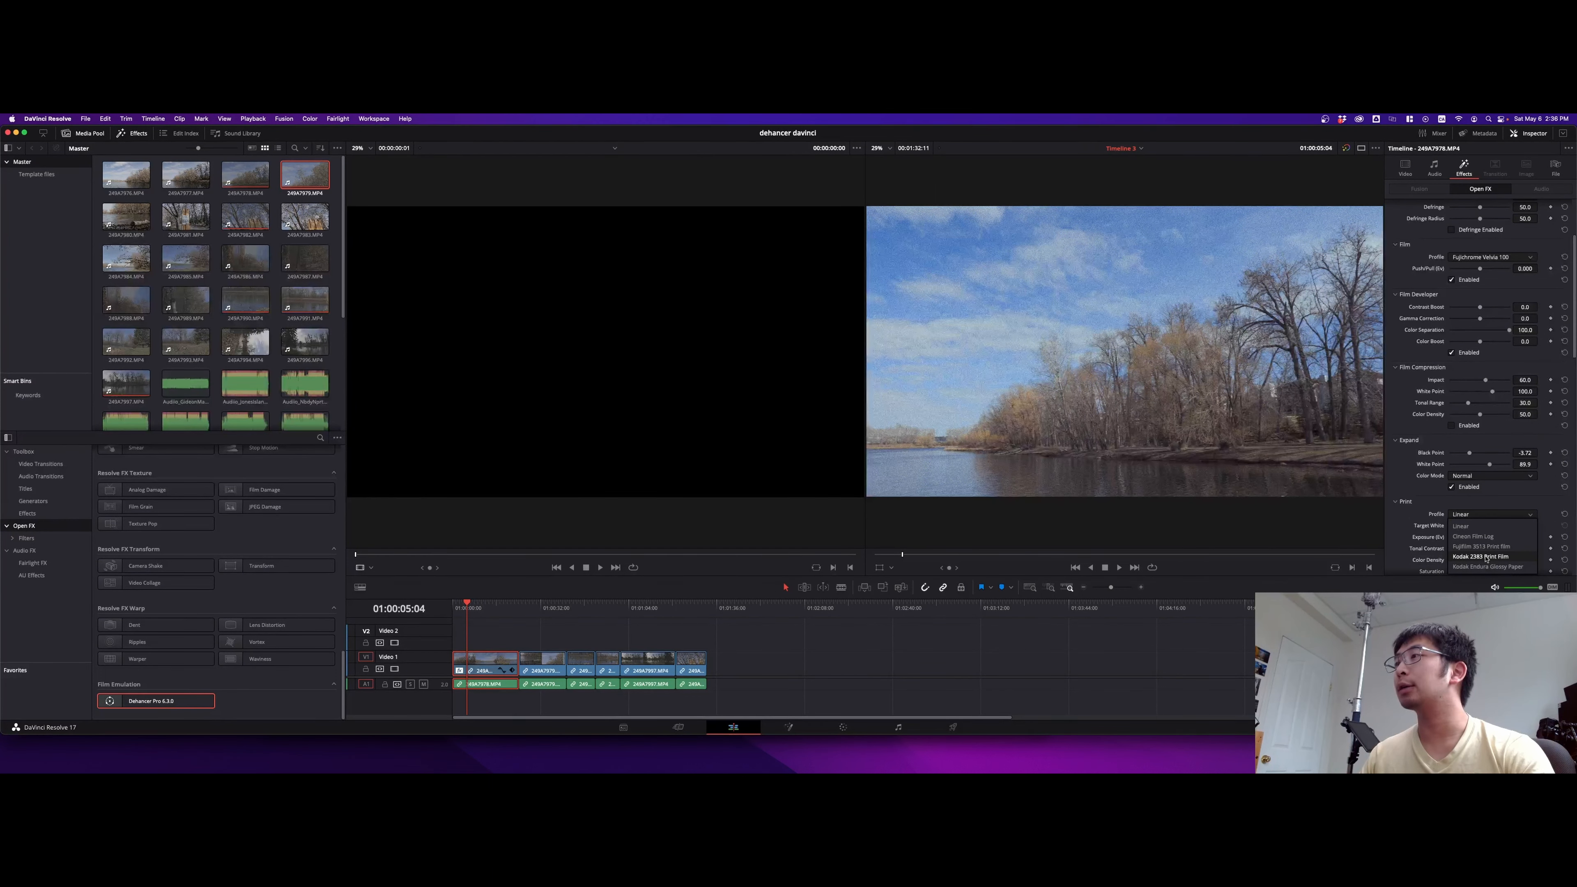
{"action": "left_click", "coordinate": [1486, 556]}
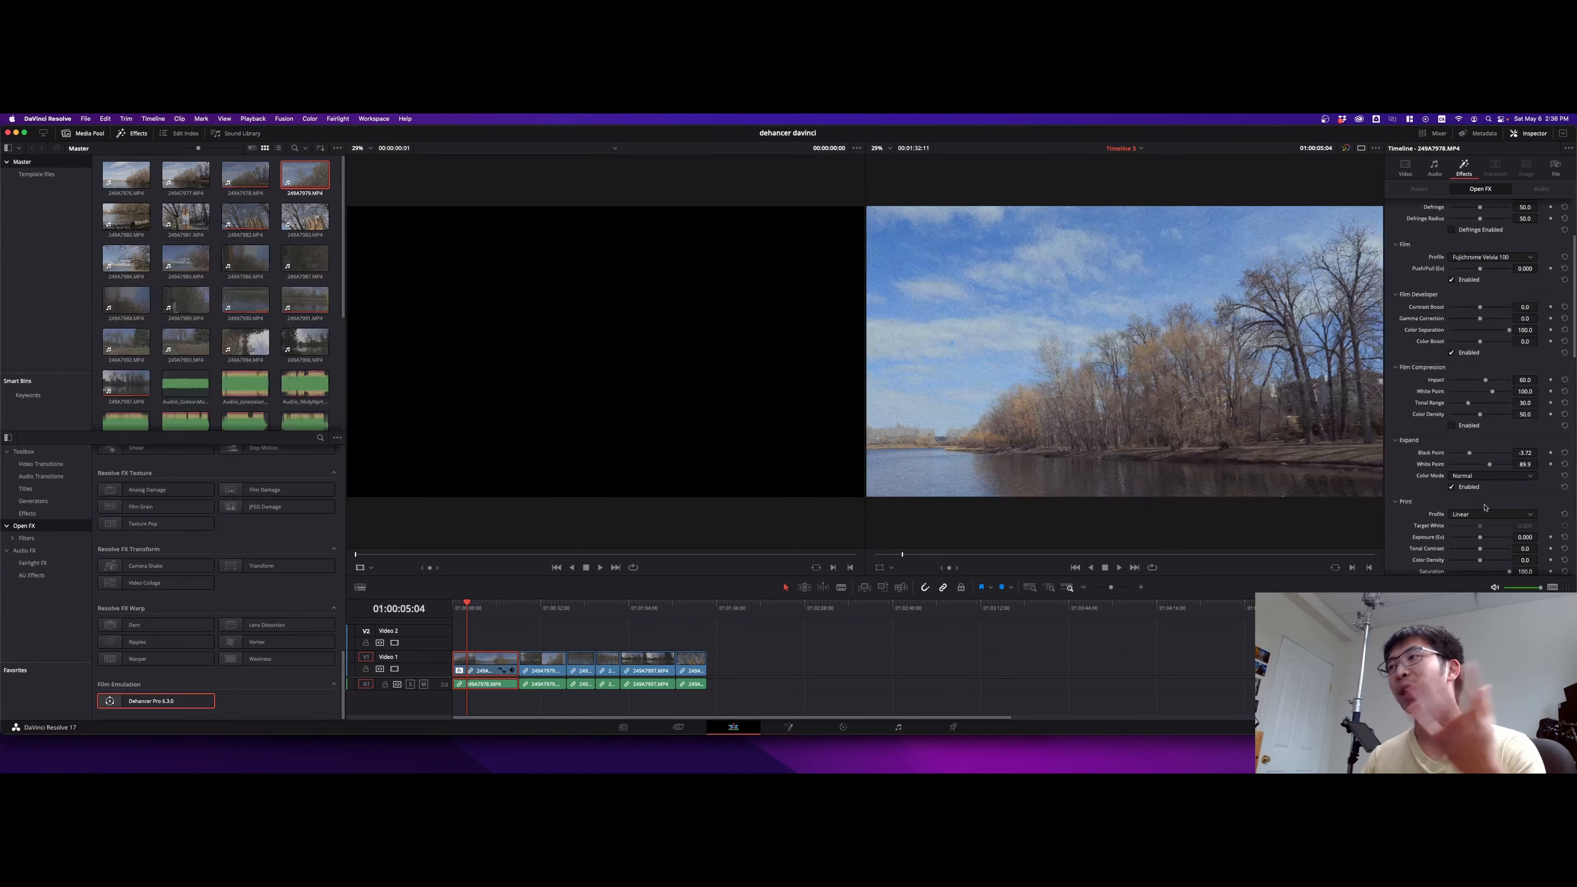
Reduce the film grain: amount and film resolution to about 9.3, shadows to 24, midtones to 26.4 and highlights to 16.3
{"action": "scroll", "coordinate": [1484, 501], "scroll_direction": "down", "scroll_amount": 3}
{"action": "scroll", "coordinate": [1490, 502], "scroll_direction": "down", "scroll_amount": 6}
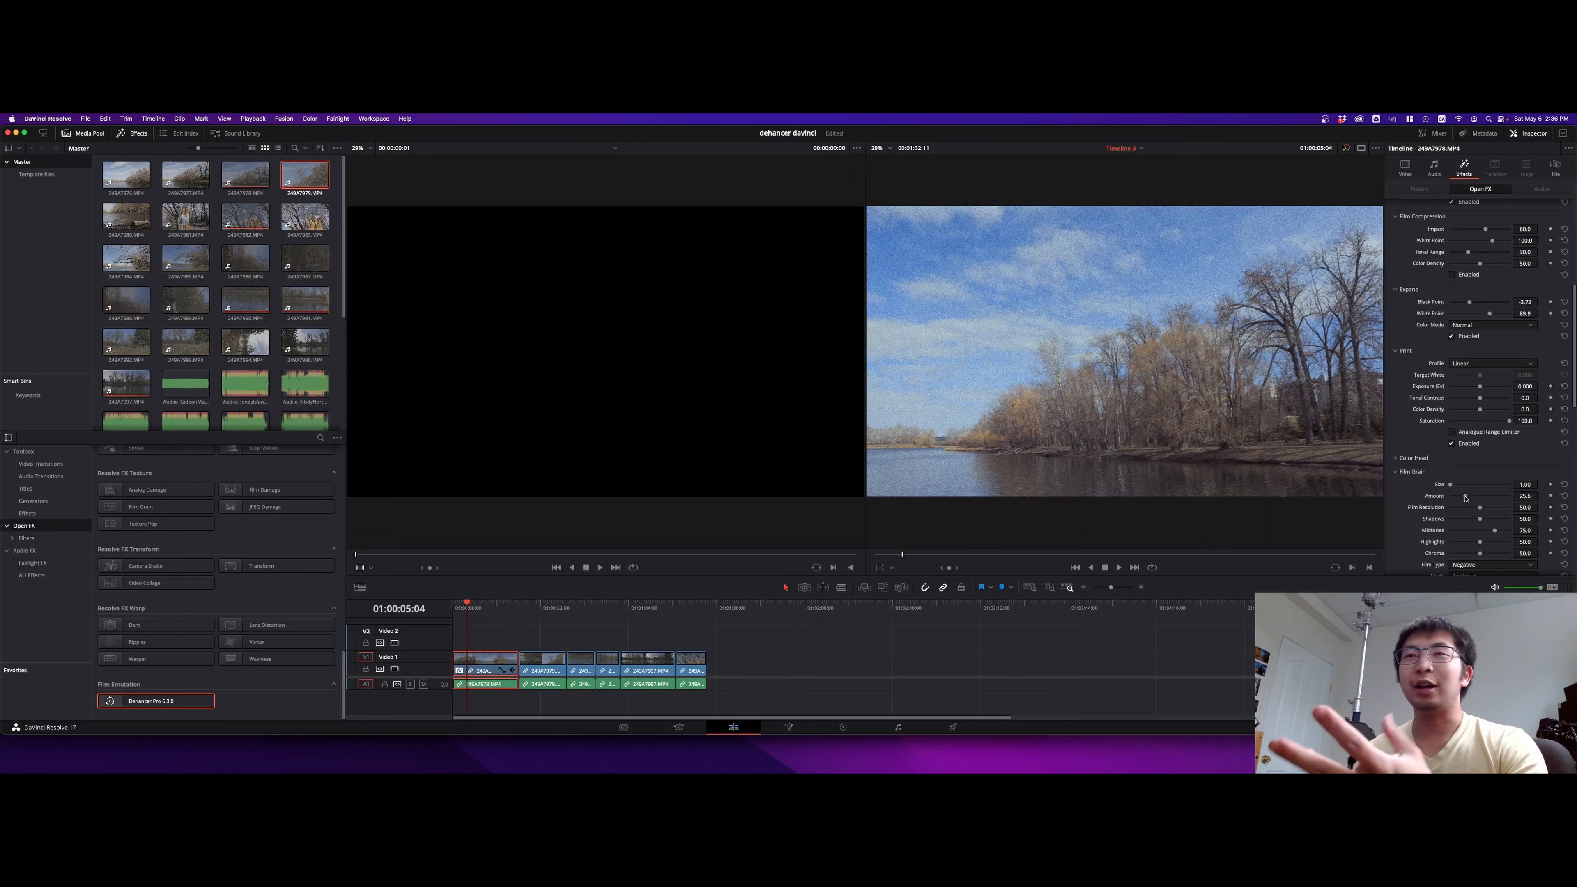
{"action": "left_click_drag", "start_coordinate": [1465, 496], "coordinate": [1464, 498]}
{"action": "mouse_move", "coordinate": [1457, 500]}
{"action": "left_mouse_down"}
{"action": "mouse_move", "coordinate": [1532, 521]}
{"action": "mouse_move", "coordinate": [1457, 514]}
{"action": "left_mouse_up"}
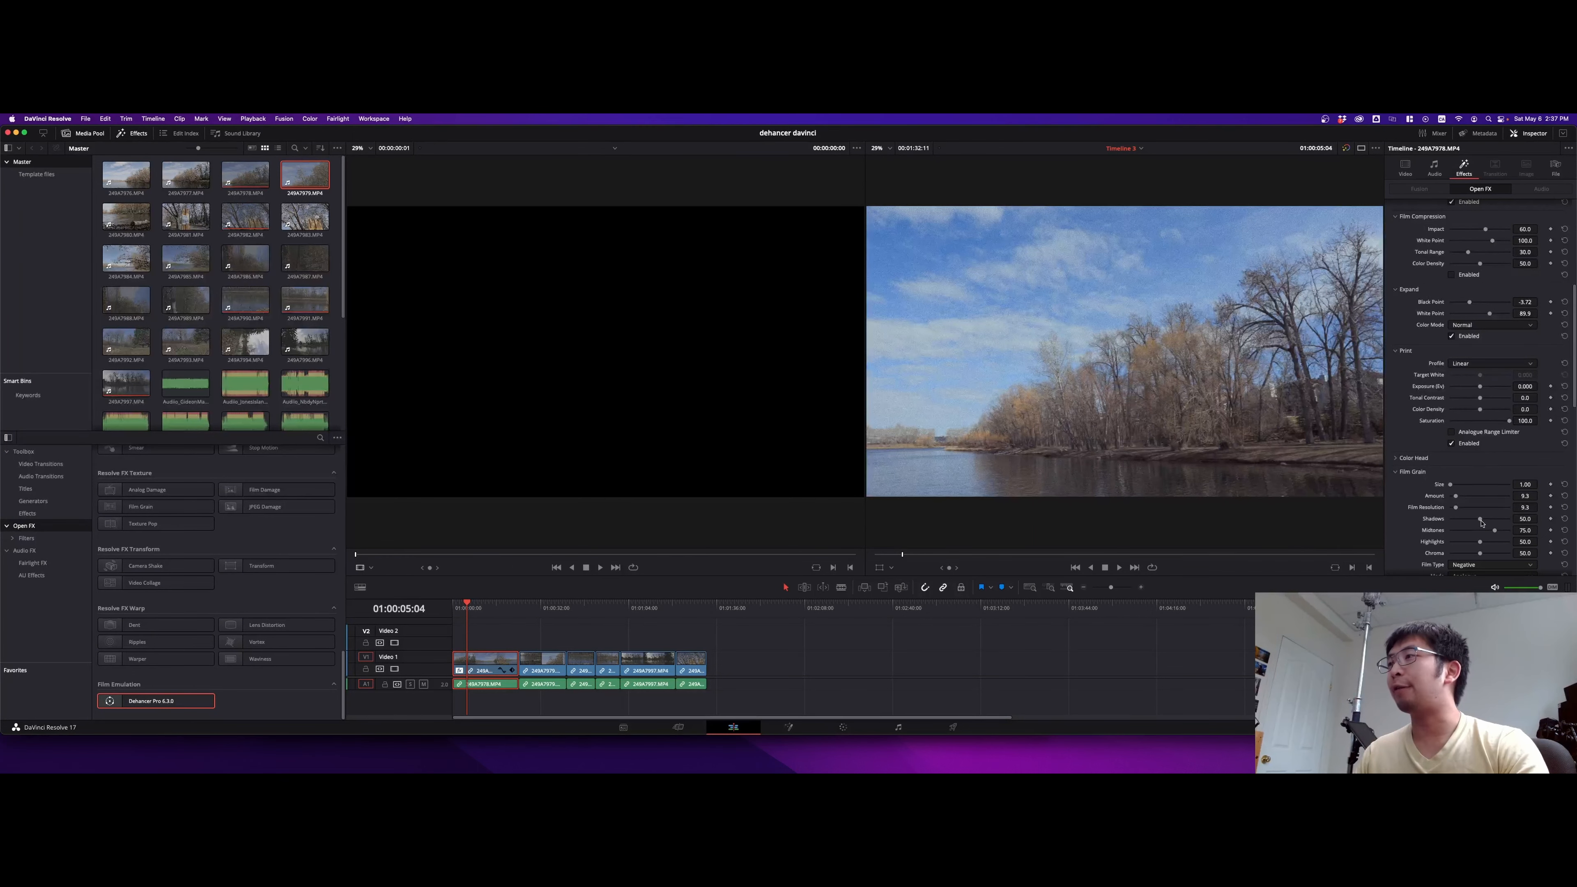
{"action": "mouse_move", "coordinate": [1482, 521]}
{"action": "left_mouse_down"}
{"action": "mouse_move", "coordinate": [1453, 517]}
{"action": "mouse_move", "coordinate": [1466, 523]}
{"action": "left_mouse_up"}
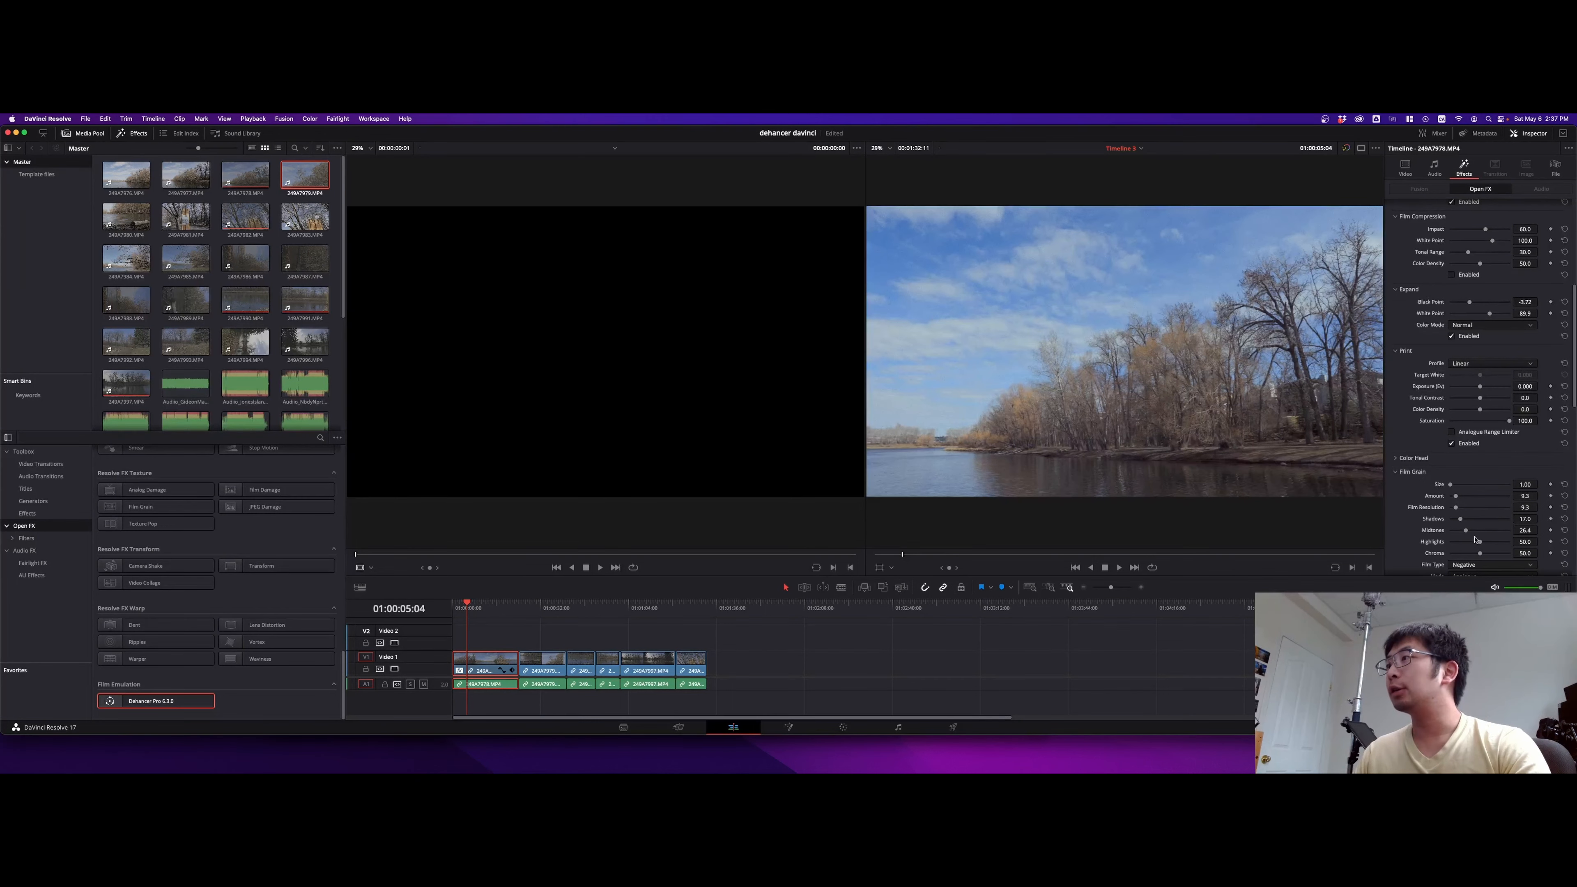
{"action": "mouse_move", "coordinate": [1480, 543]}
{"action": "left_mouse_down"}
{"action": "mouse_move", "coordinate": [1457, 543]}
{"action": "mouse_move", "coordinate": [1463, 524]}
{"action": "left_mouse_up"}
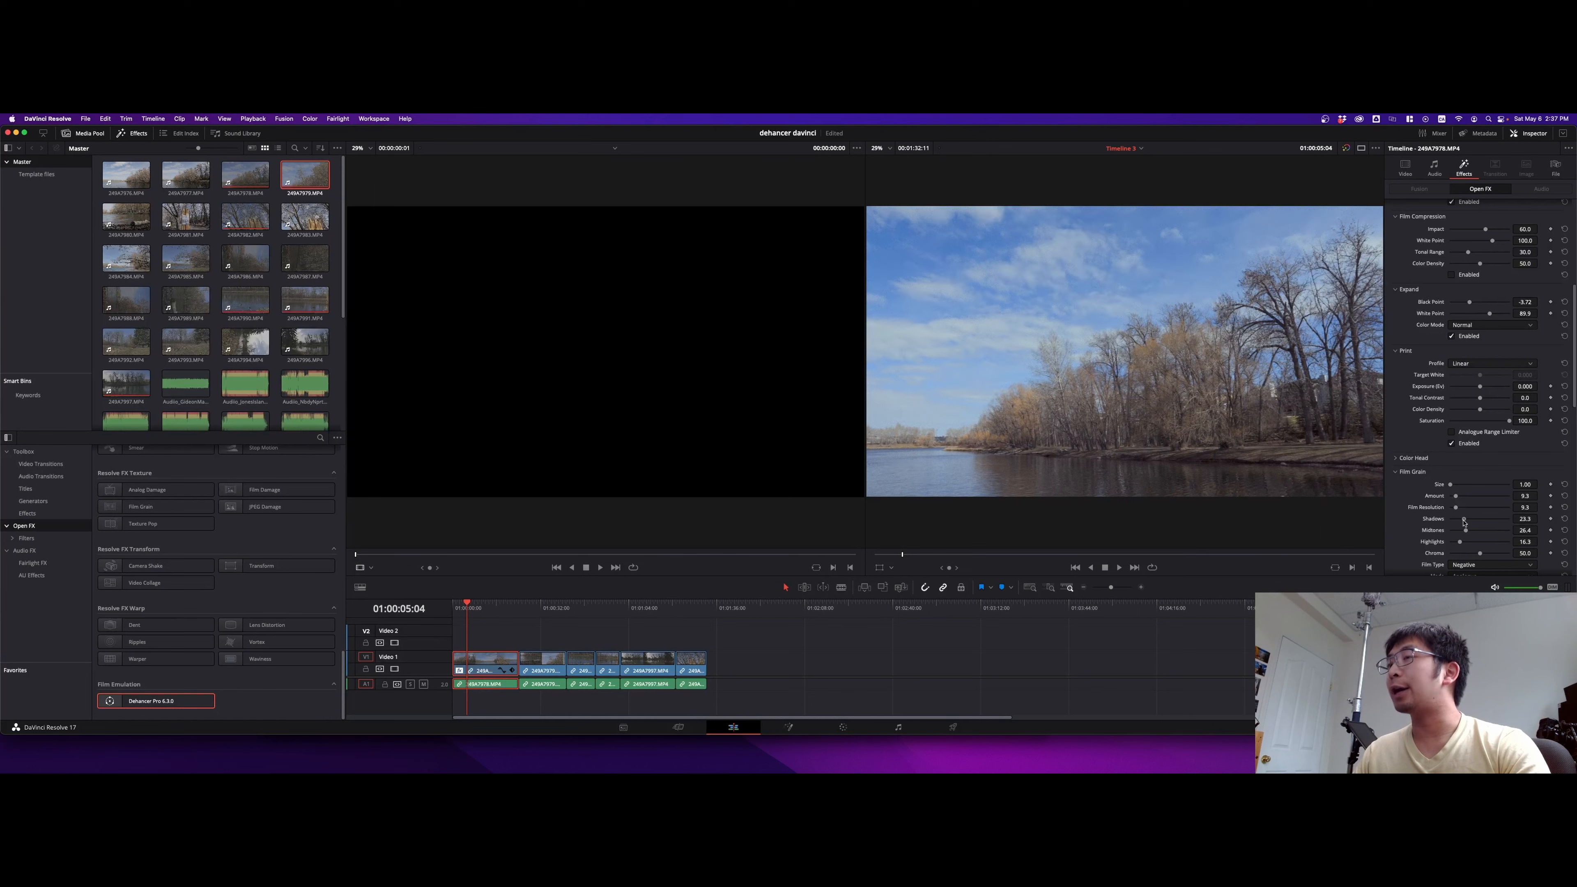
Enable Bloom and set its highlights to 100 and its impact to about 86
{"action": "scroll", "coordinate": [1465, 522], "scroll_direction": "down", "scroll_amount": 5}
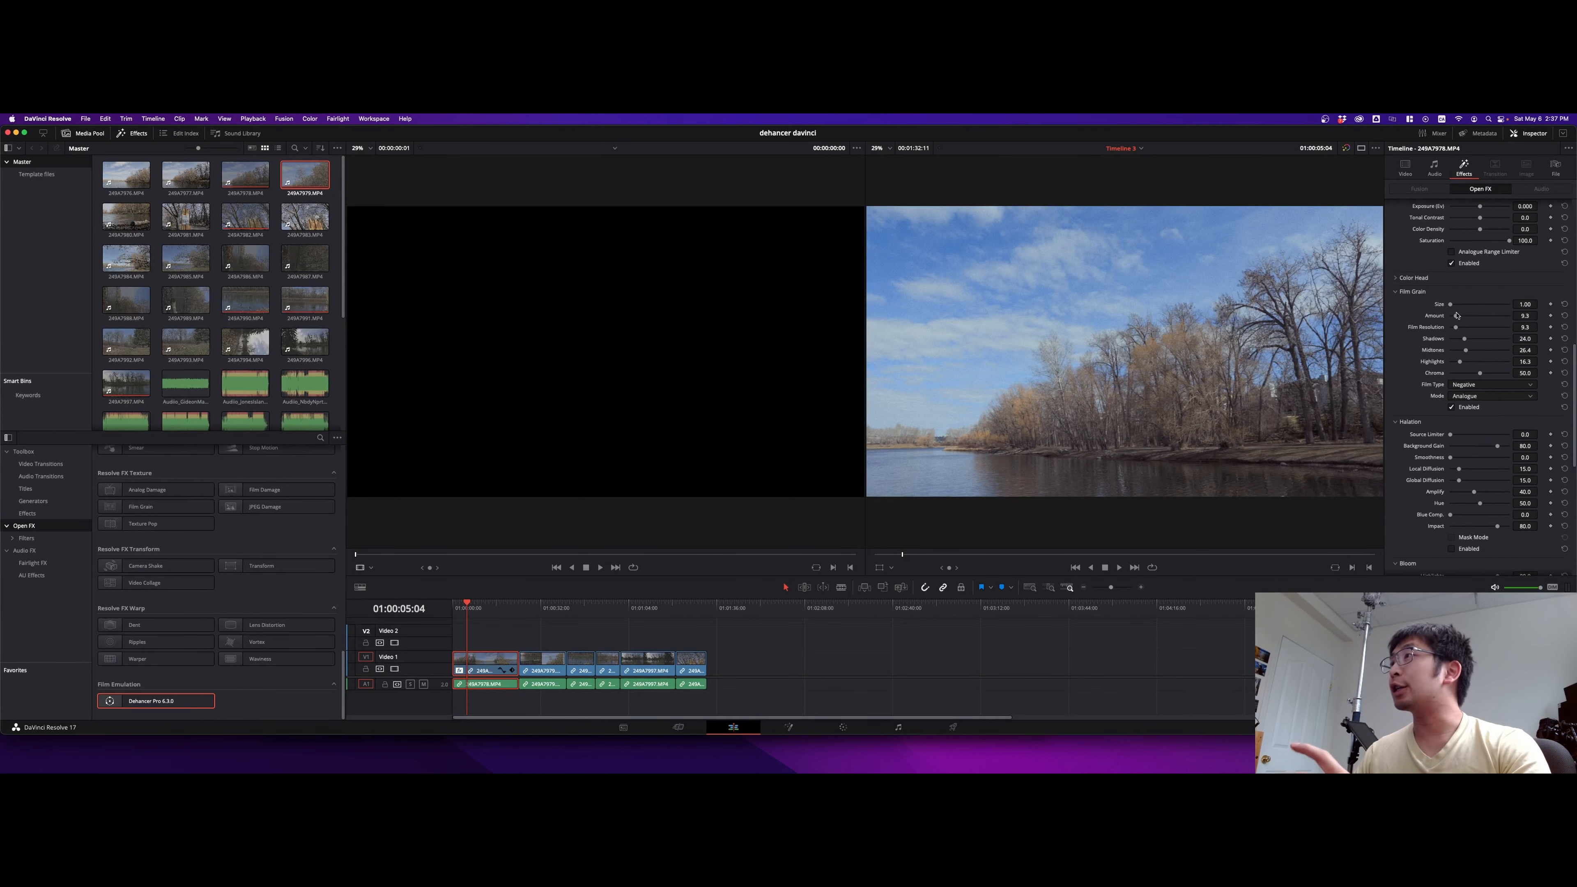
{"action": "scroll", "coordinate": [1428, 348], "scroll_direction": "down", "scroll_amount": 2}
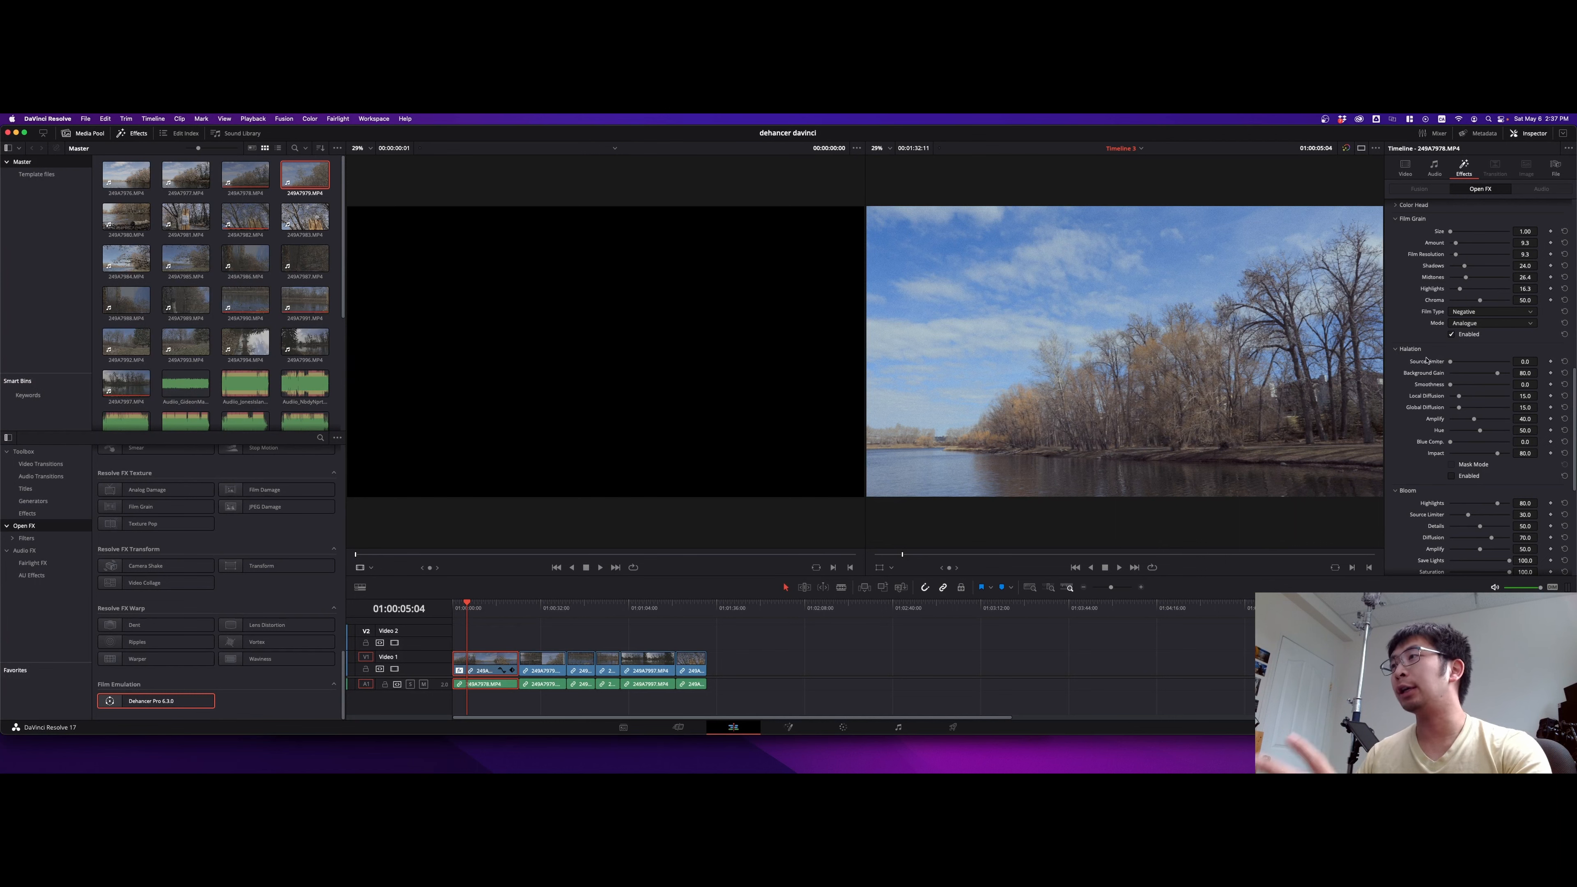
{"action": "scroll", "coordinate": [1426, 375], "scroll_direction": "down", "scroll_amount": 2}
{"action": "scroll", "coordinate": [1425, 375], "scroll_direction": "down", "scroll_amount": 4}
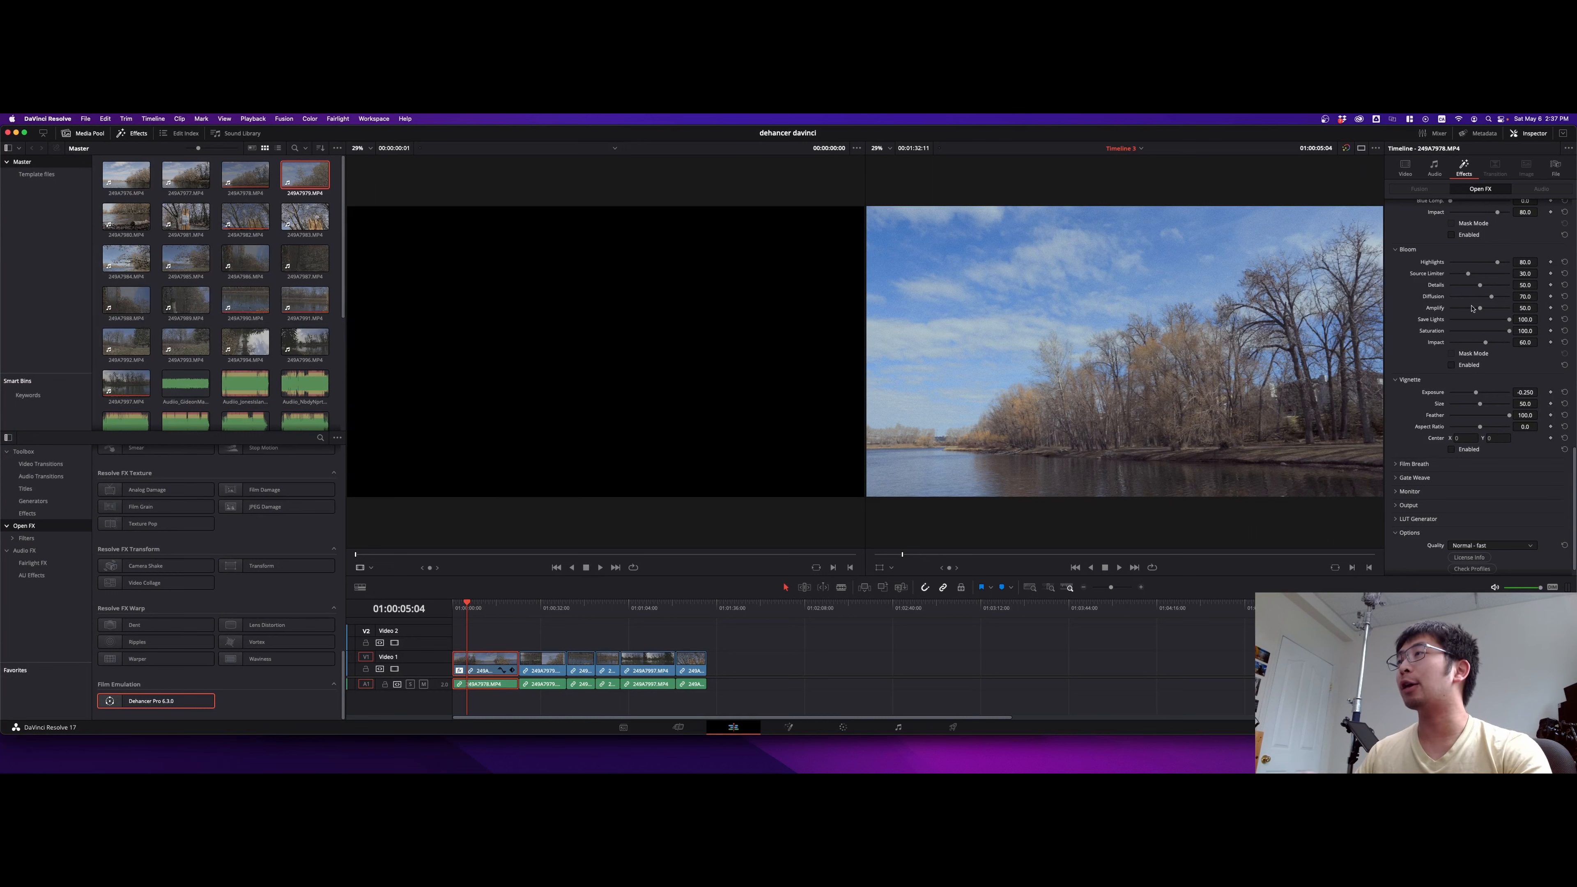
{"action": "left_click", "coordinate": [1452, 365]}
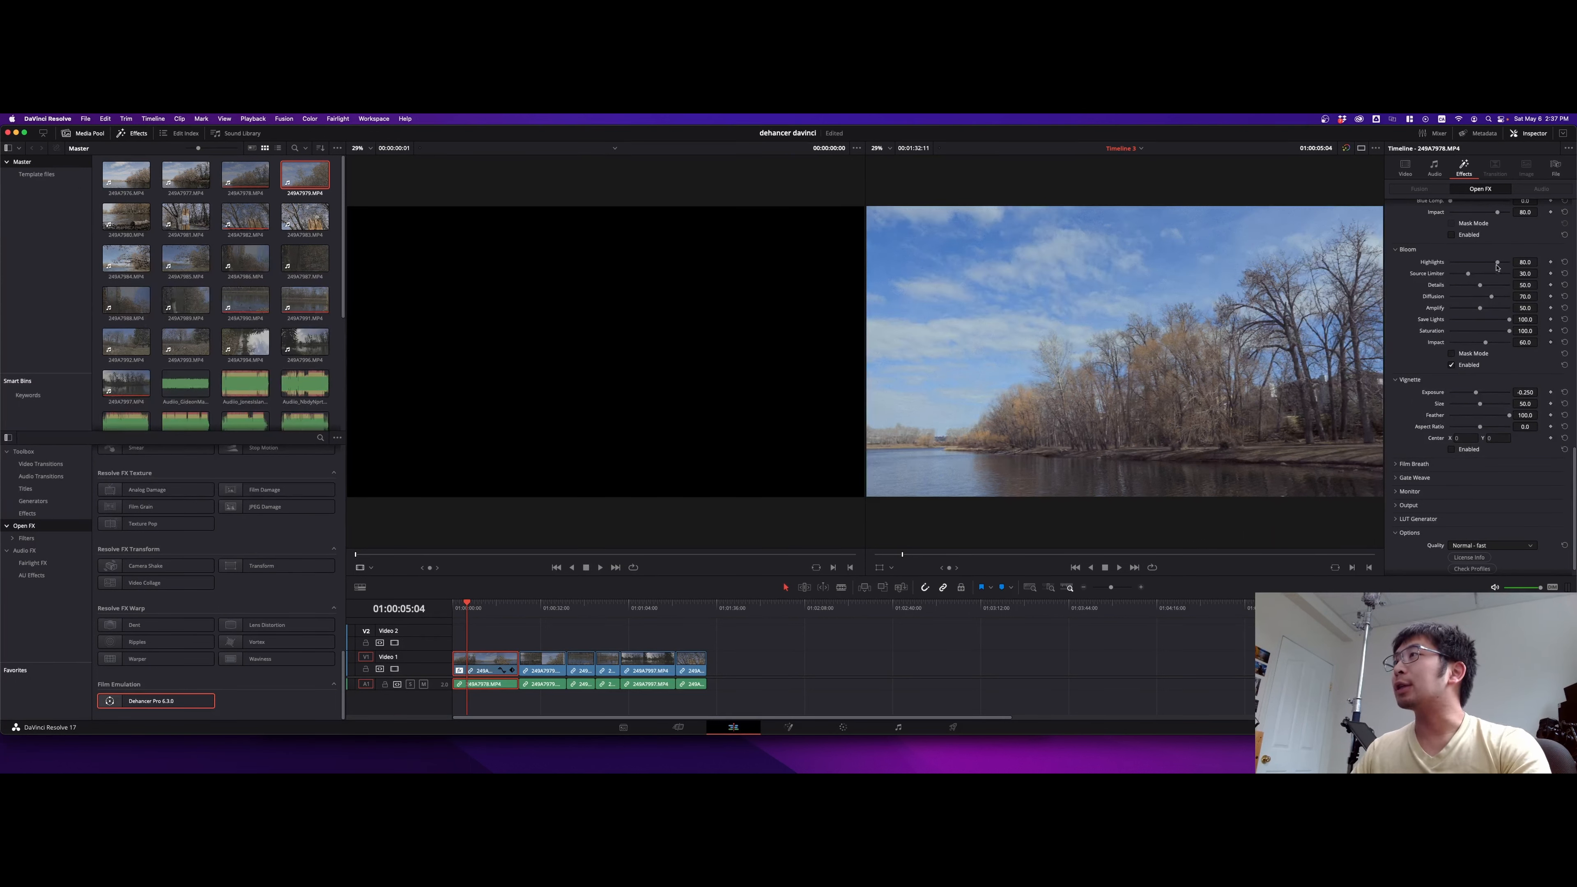
{"action": "mouse_move", "coordinate": [1498, 263]}
{"action": "left_mouse_down"}
{"action": "mouse_move", "coordinate": [1474, 264]}
{"action": "mouse_move", "coordinate": [1519, 268]}
{"action": "left_mouse_up"}
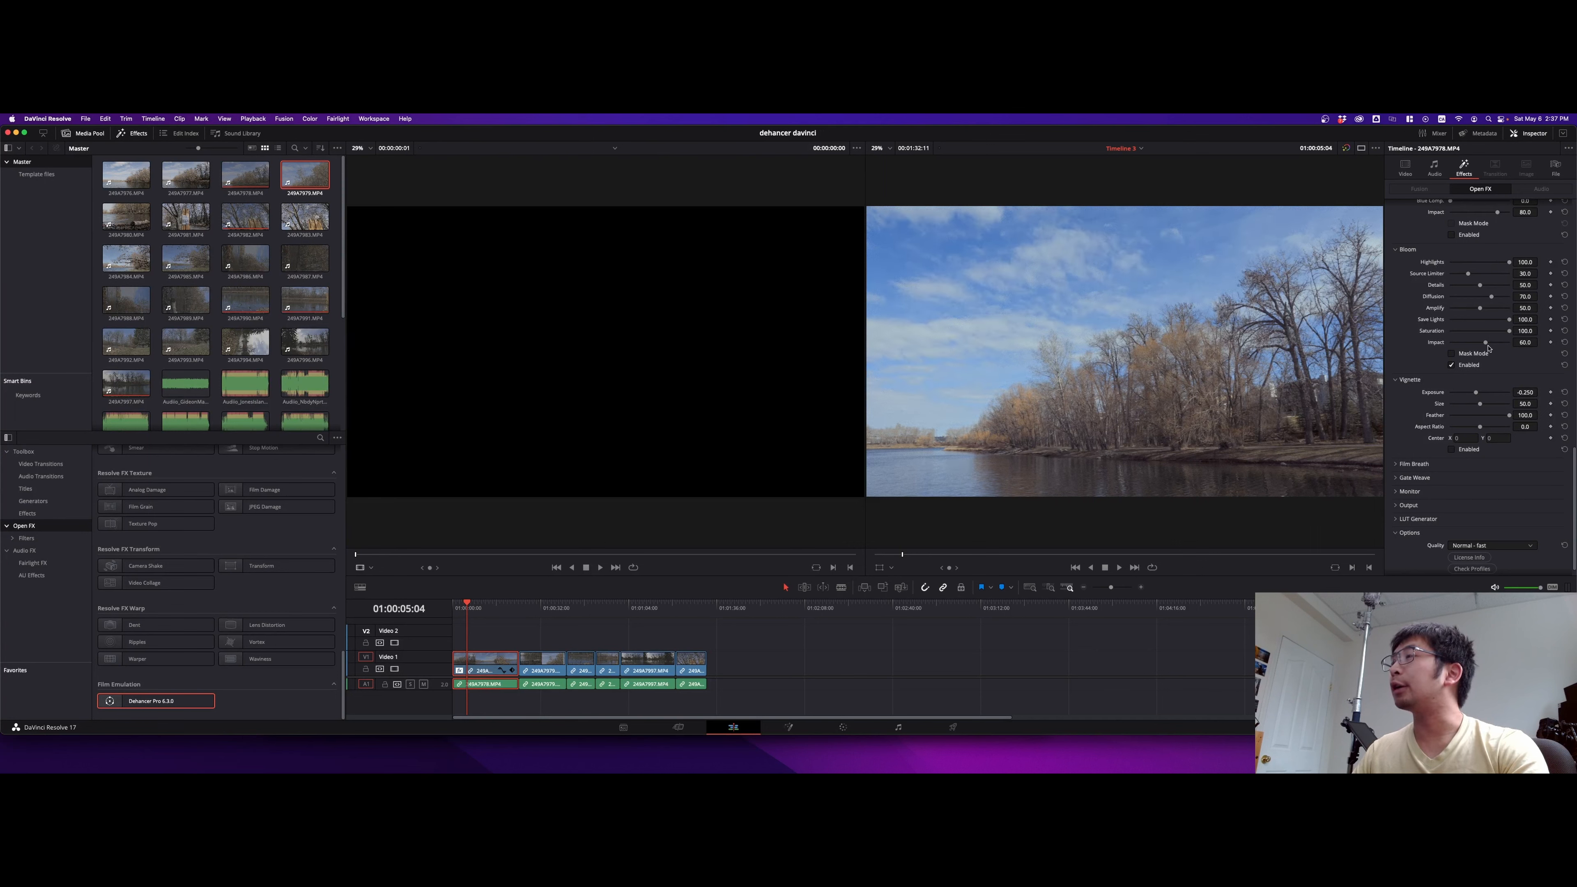
{"action": "left_click_drag", "start_coordinate": [1497, 342], "coordinate": [1501, 342]}
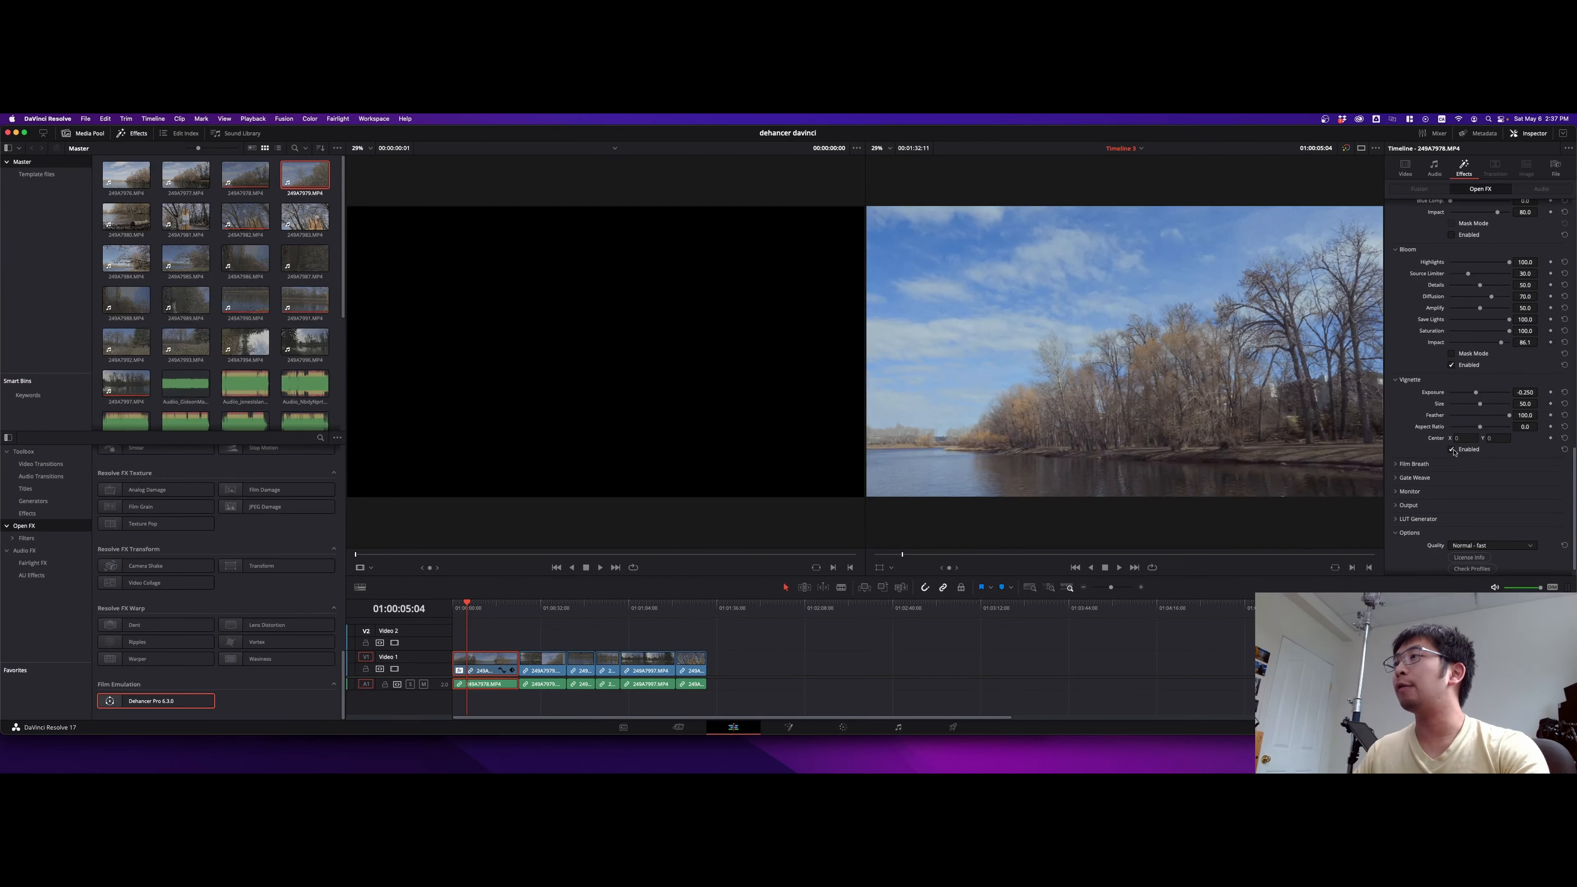
Set the vignette's exposure to about -0.14 and its feather to about 11.6, and compare the image with and without it
{"action": "left_click_drag", "start_coordinate": [1477, 394], "coordinate": [1458, 422]}
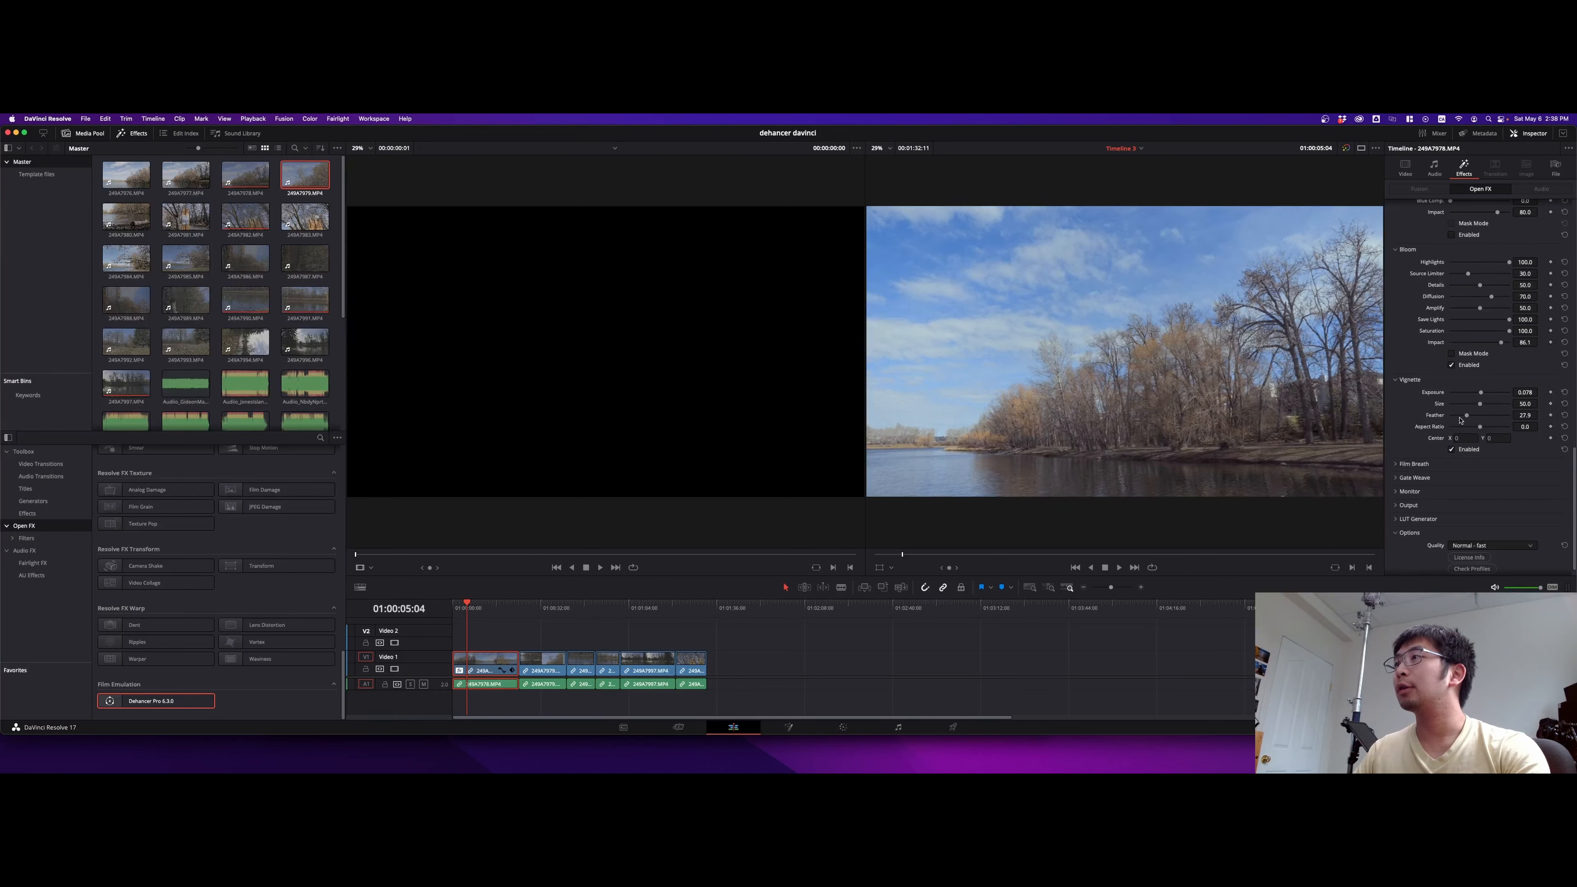
{"action": "left_click_drag", "start_coordinate": [1468, 419], "coordinate": [1463, 419]}
{"action": "left_click_drag", "start_coordinate": [1475, 395], "coordinate": [1478, 397]}
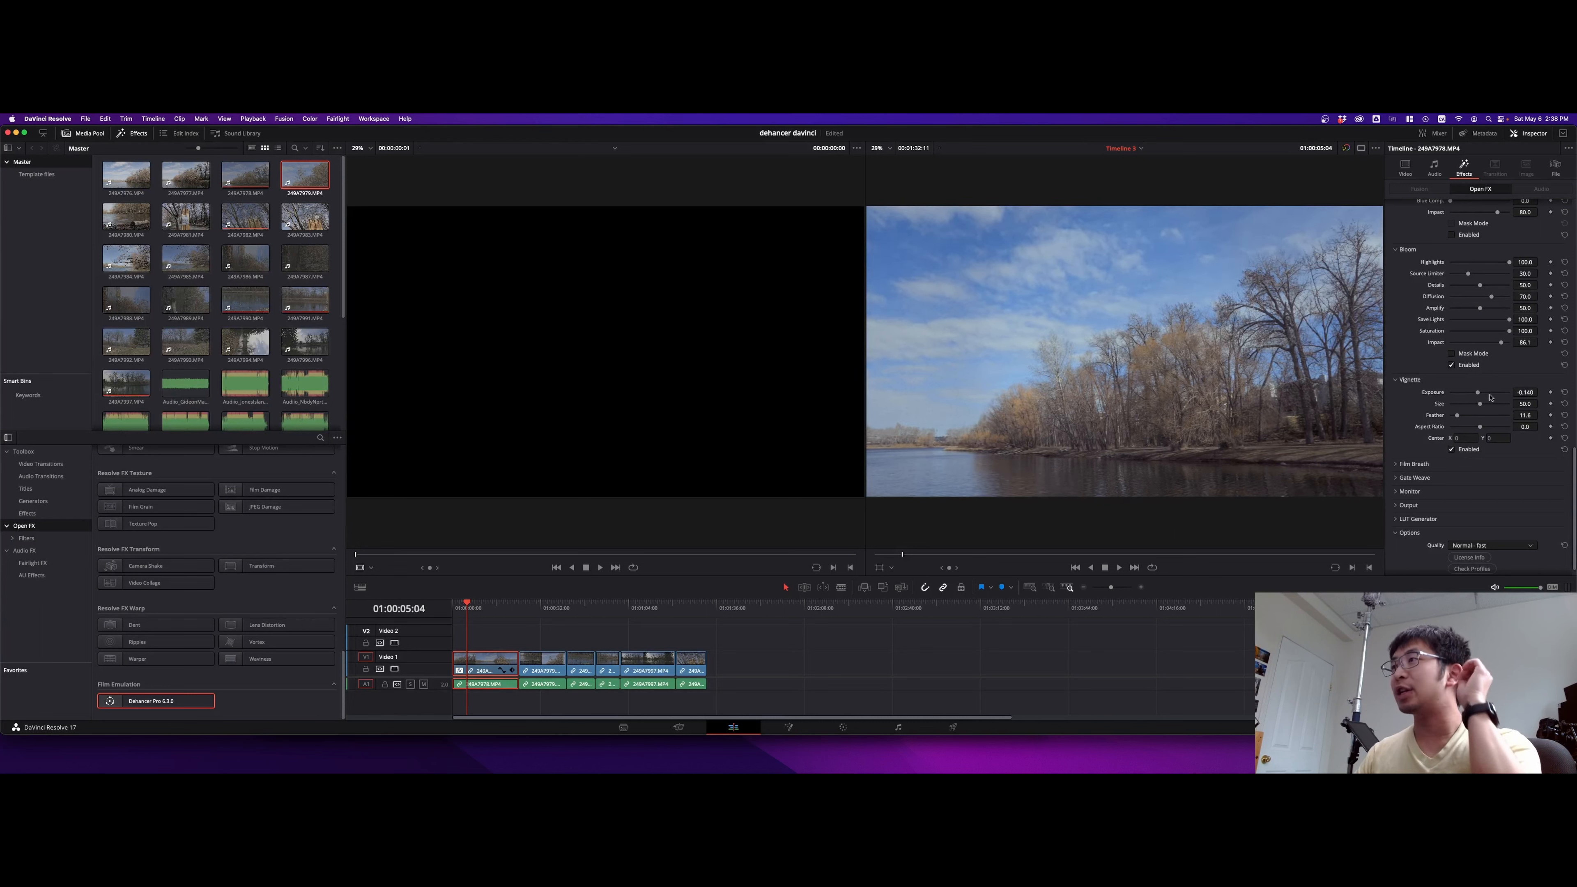
{"action": "left_click", "coordinate": [1464, 451]}
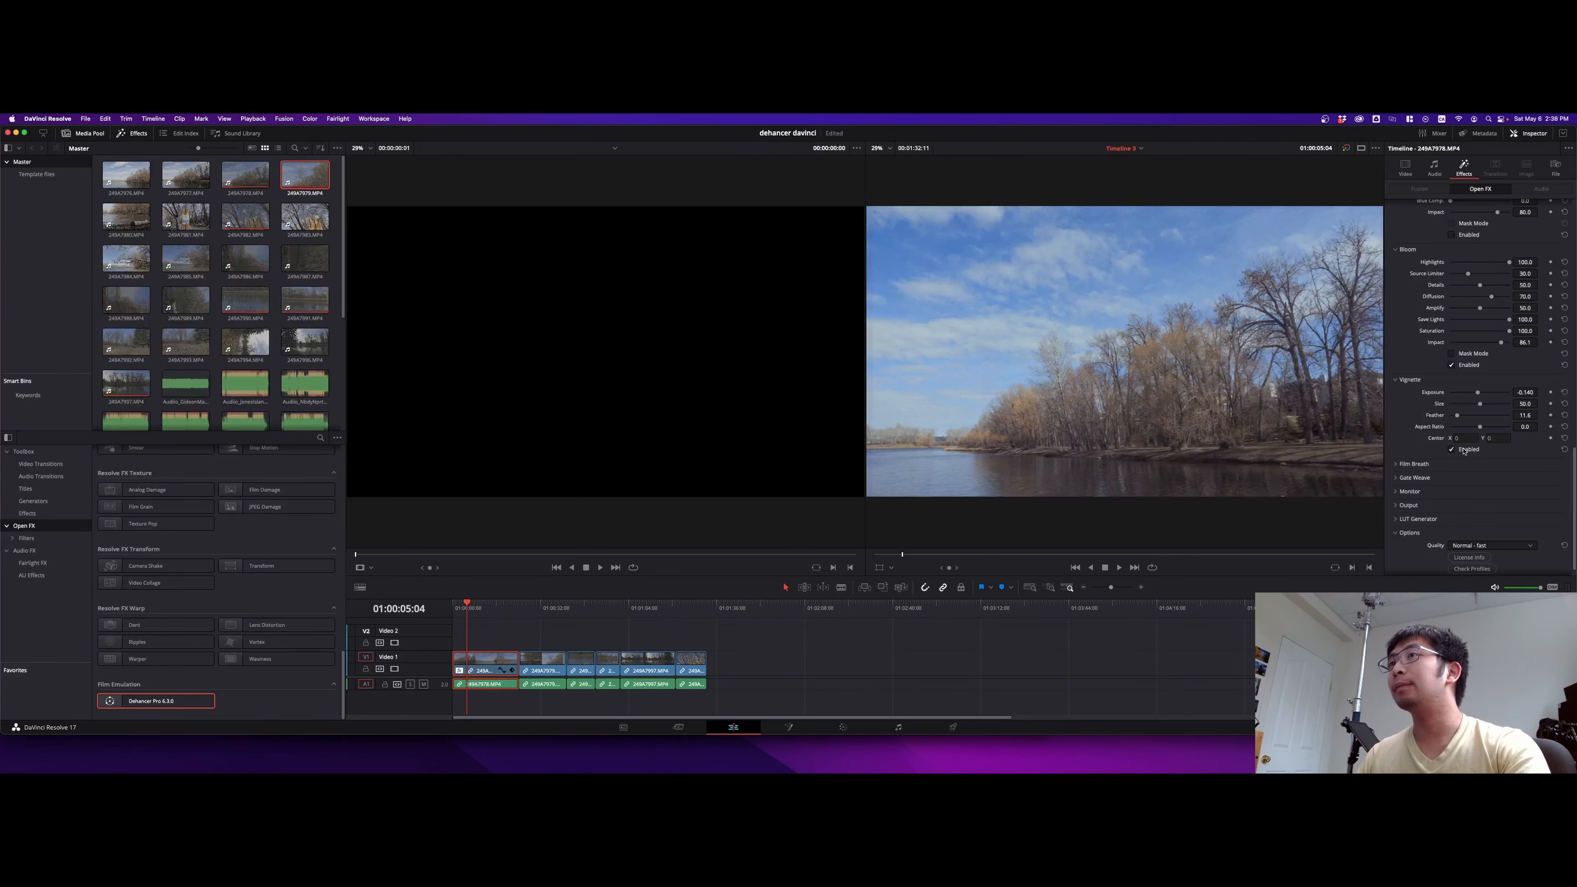
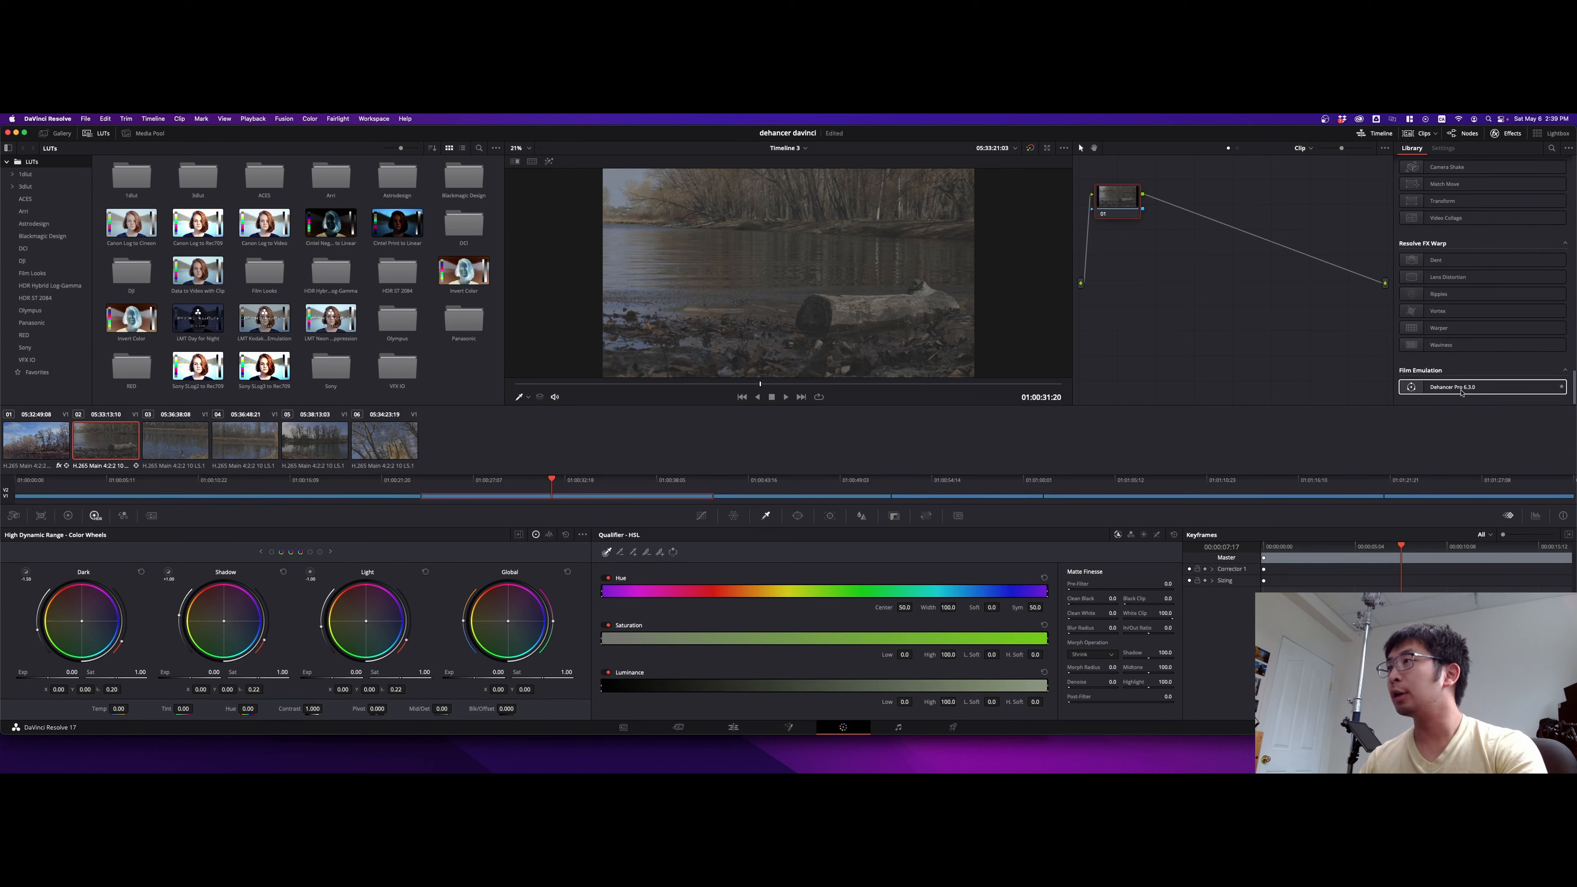
Add the Dehancer Pro effect to the second clip as a new node after node 01, and select that node
{"action": "left_click_drag", "start_coordinate": [1461, 392], "coordinate": [1210, 207]}
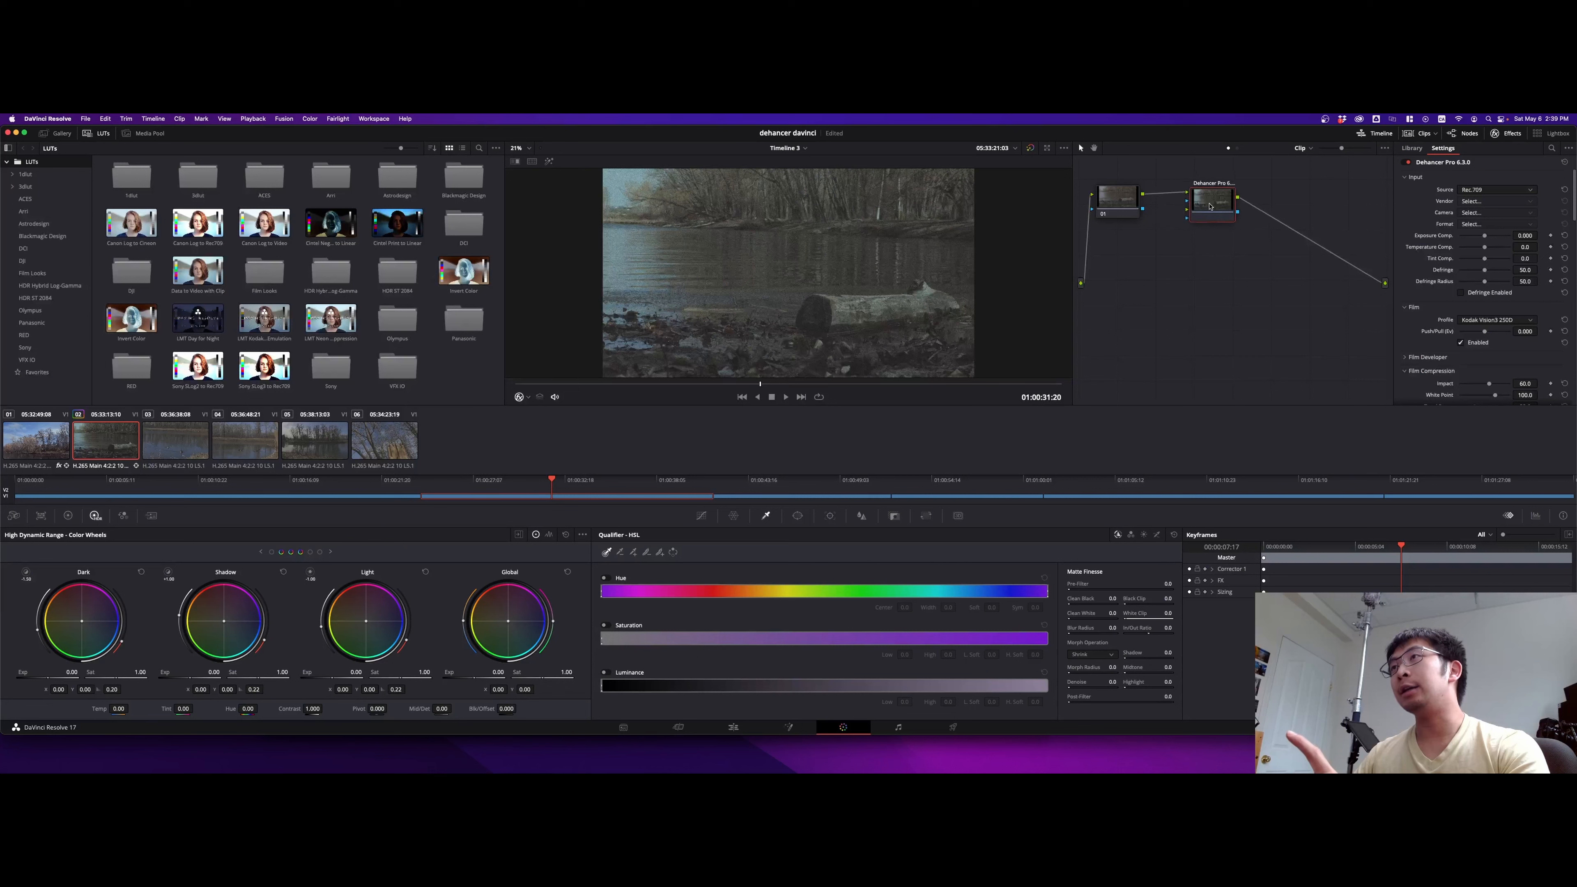
{"action": "left_click", "coordinate": [1124, 206]}
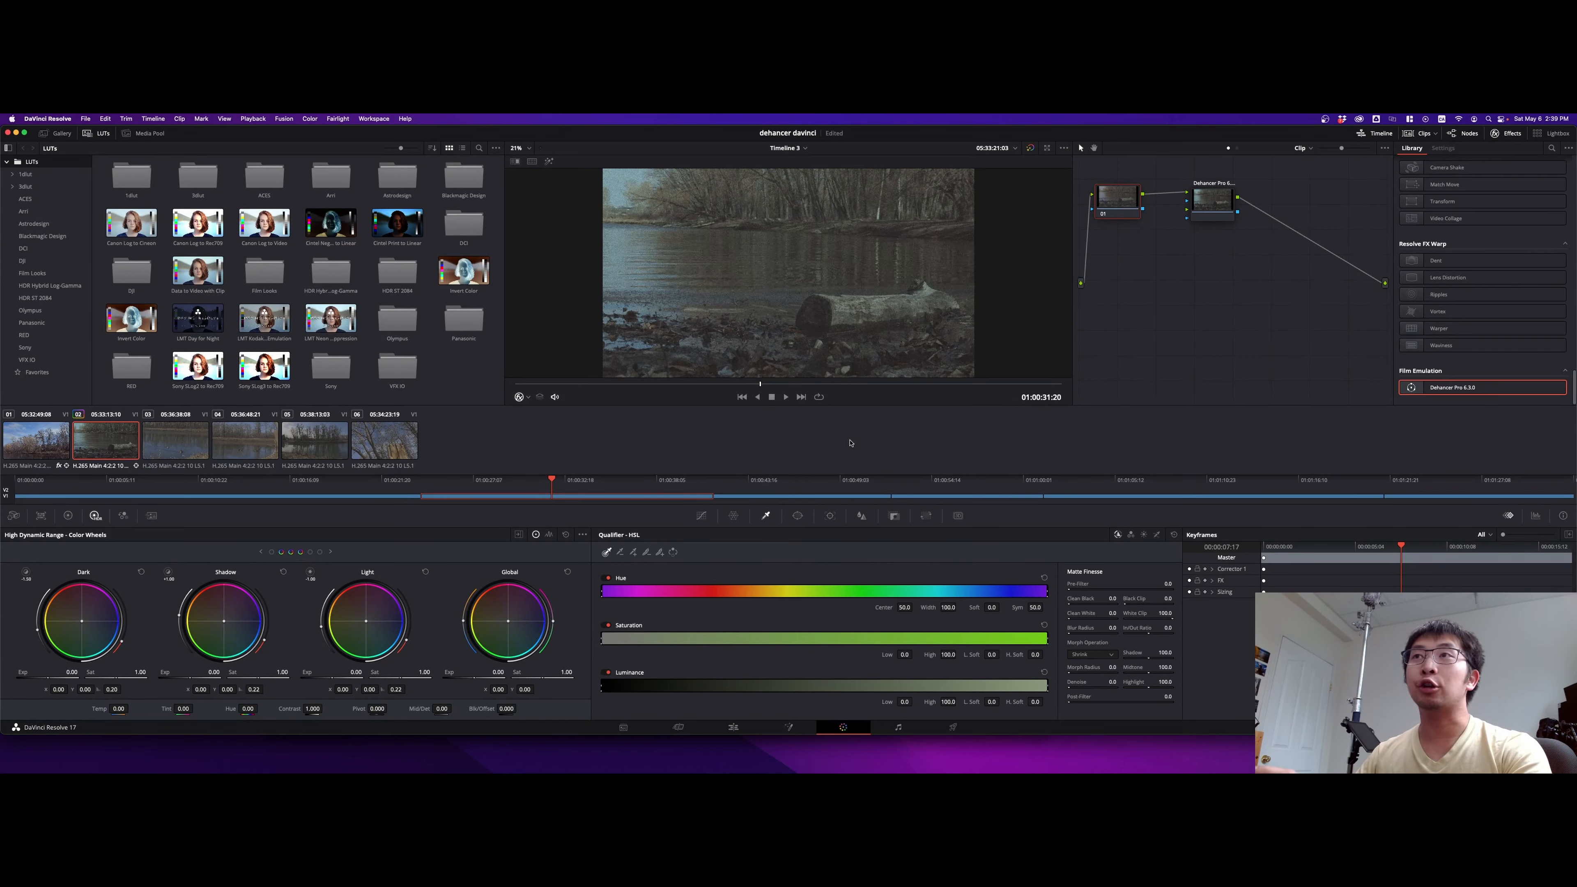
{"action": "left_click", "coordinate": [1212, 200]}
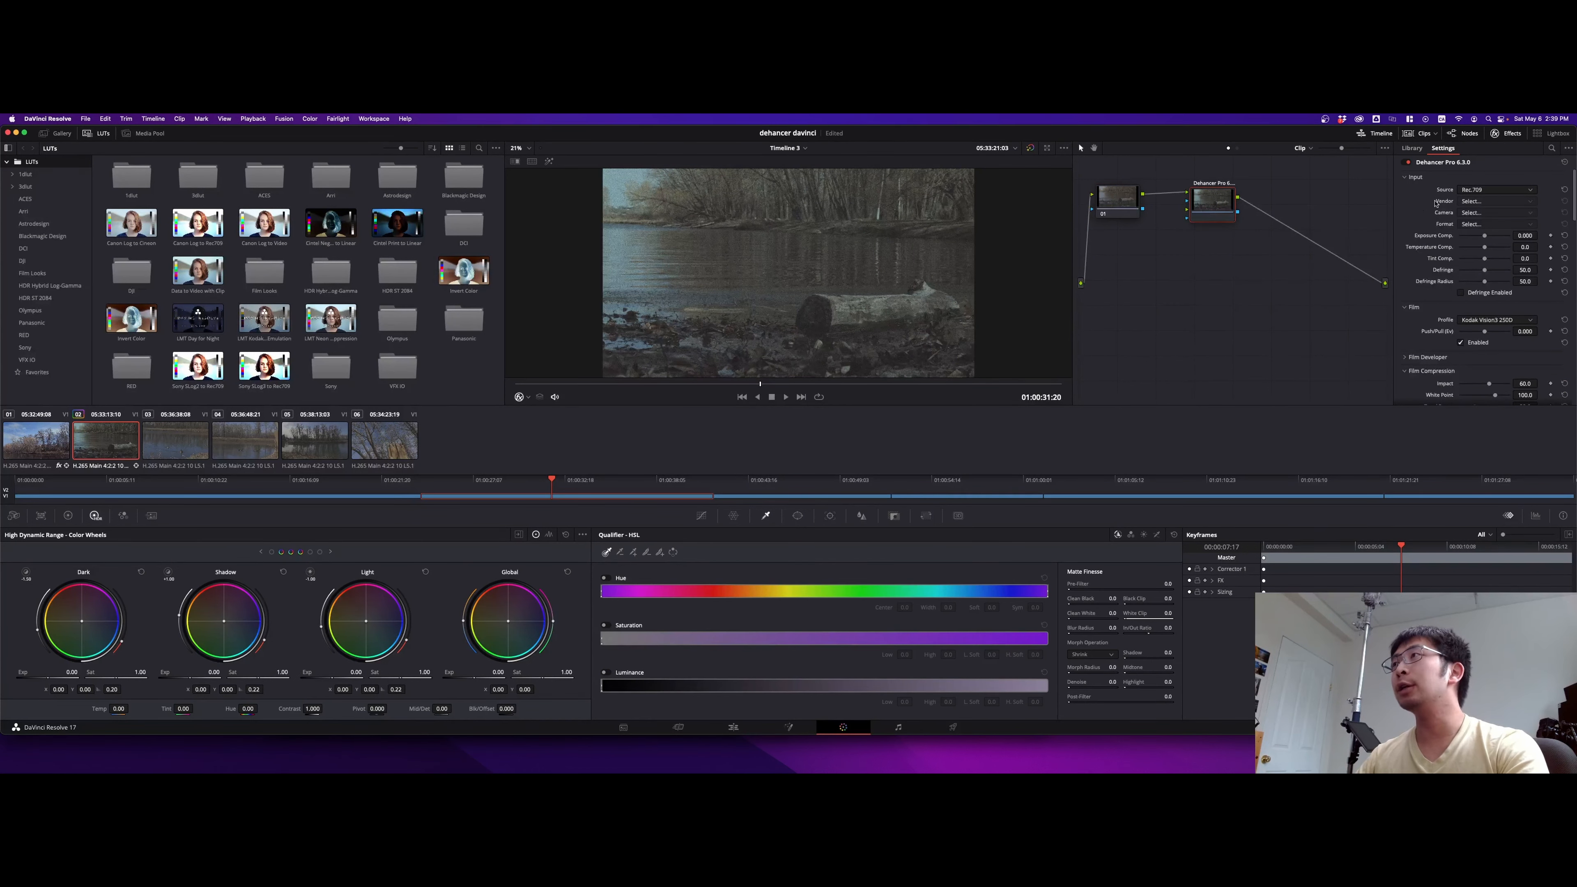
Set the Dehancer input source to Choose Camera with vendor Canon, camera R6 and format Log BT.709, and exposure compensation to 1.35
{"action": "left_click", "coordinate": [1507, 190]}
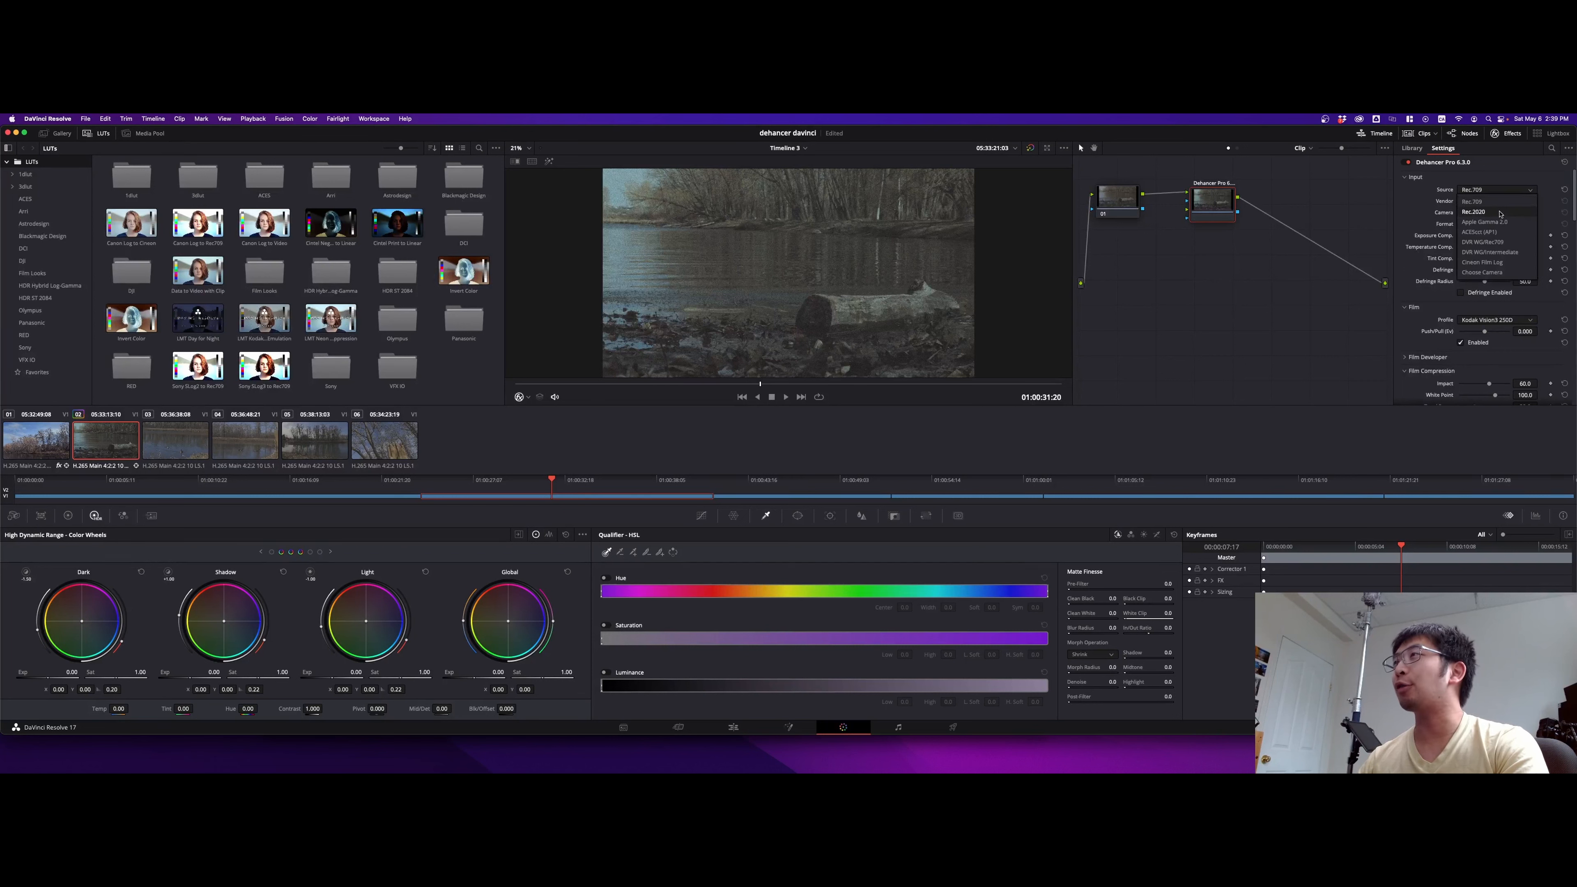
{"action": "left_click", "coordinate": [1483, 273]}
{"action": "left_click", "coordinate": [1477, 201]}
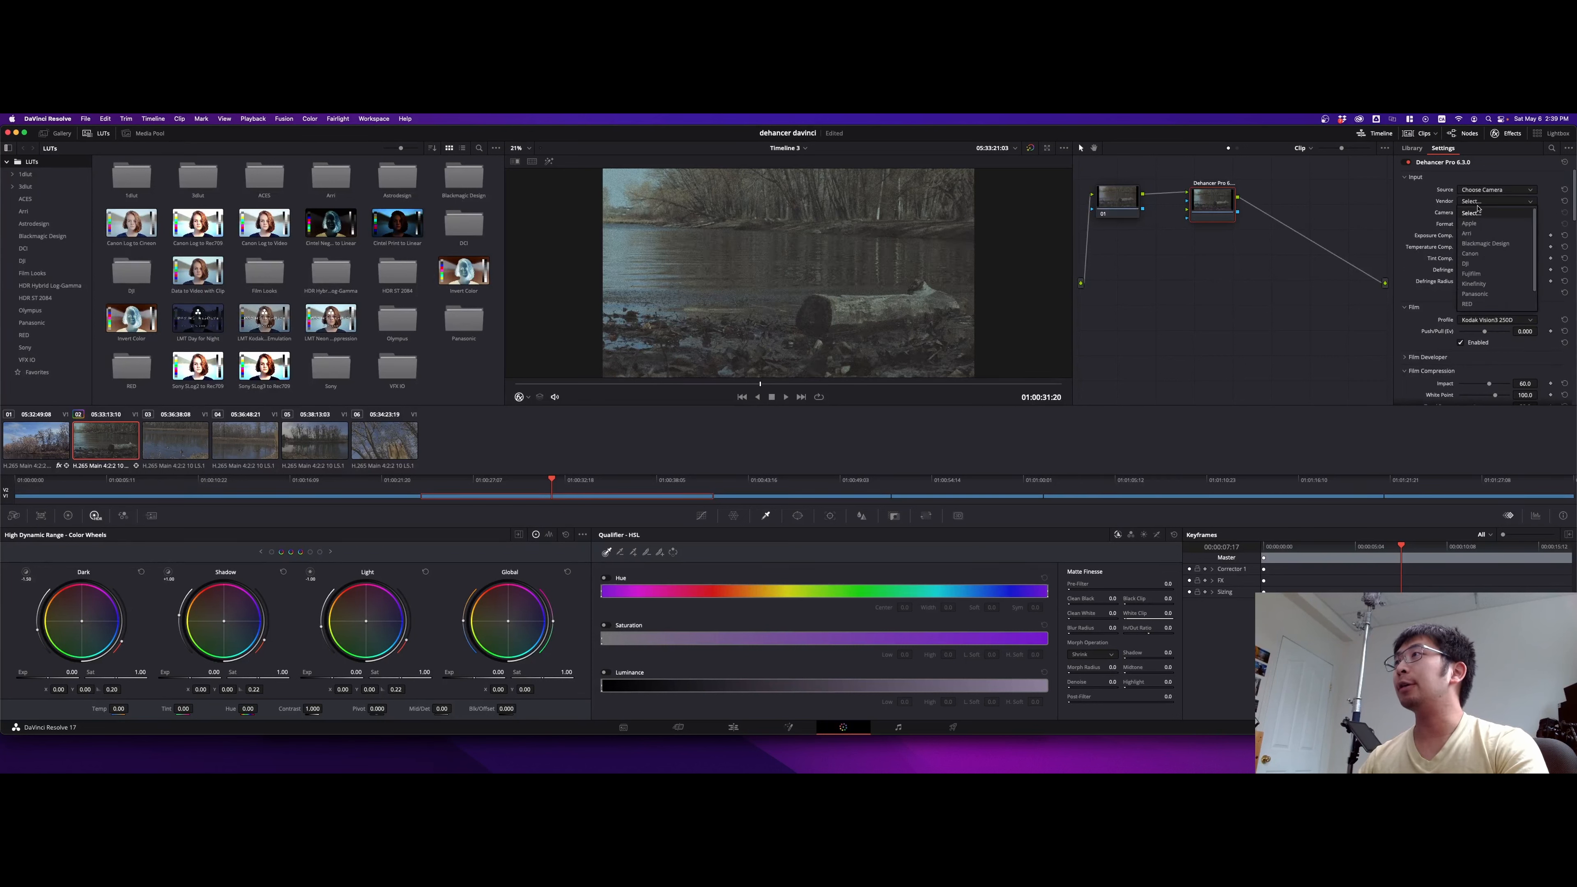
{"action": "left_click", "coordinate": [1470, 254]}
Choose the Kodak Kodachrome 64 (Experimental) film profile and set the tint compensation to -15
{"action": "left_click", "coordinate": [1515, 320]}
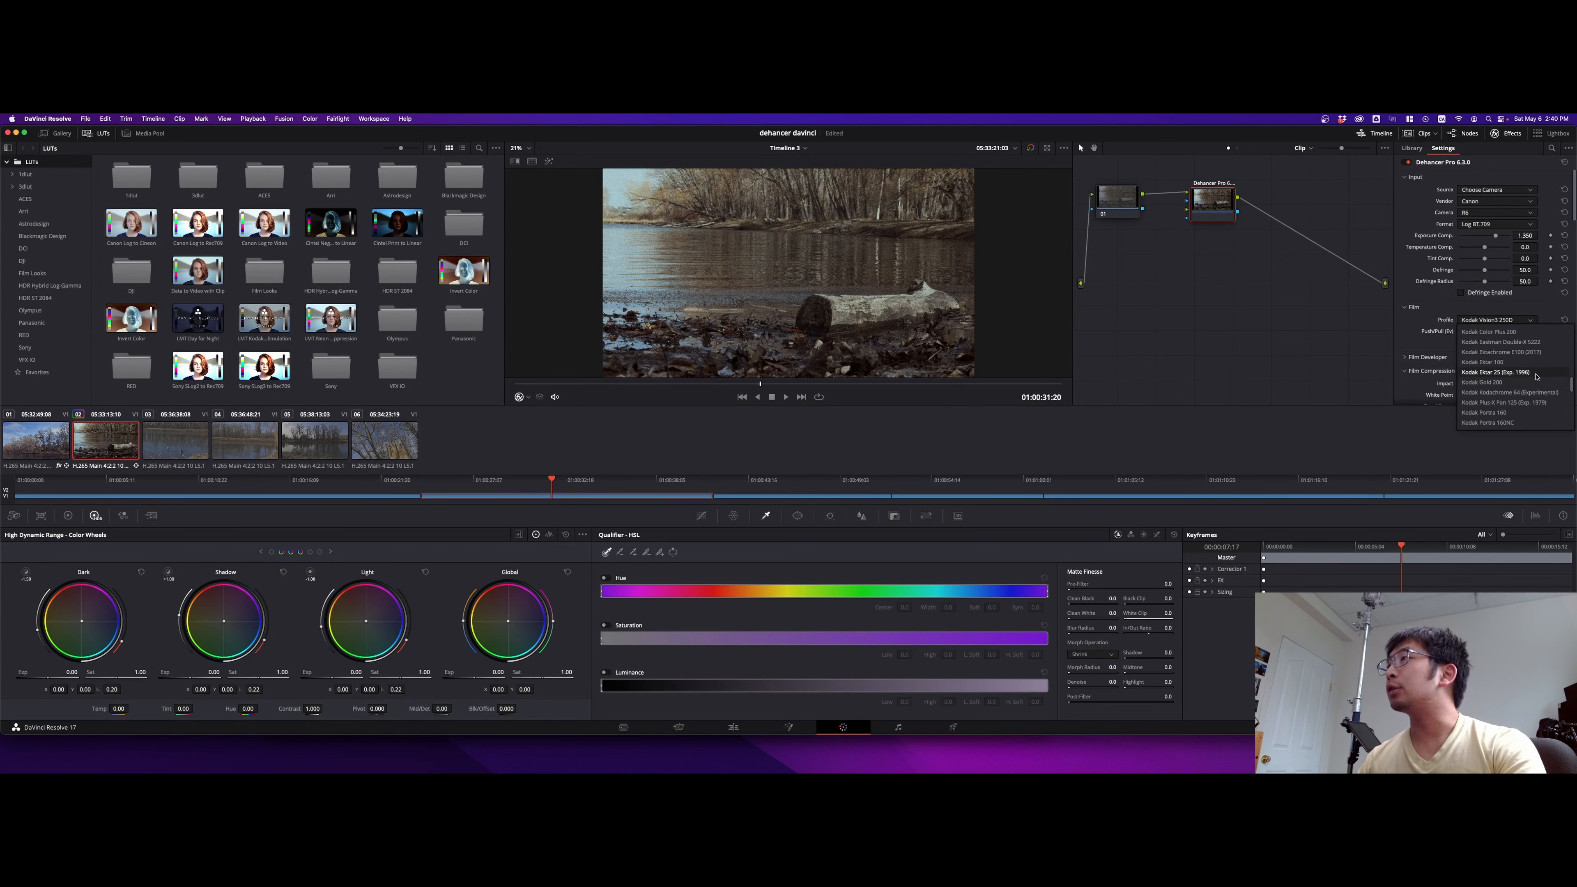
{"action": "left_click", "coordinate": [1519, 392]}
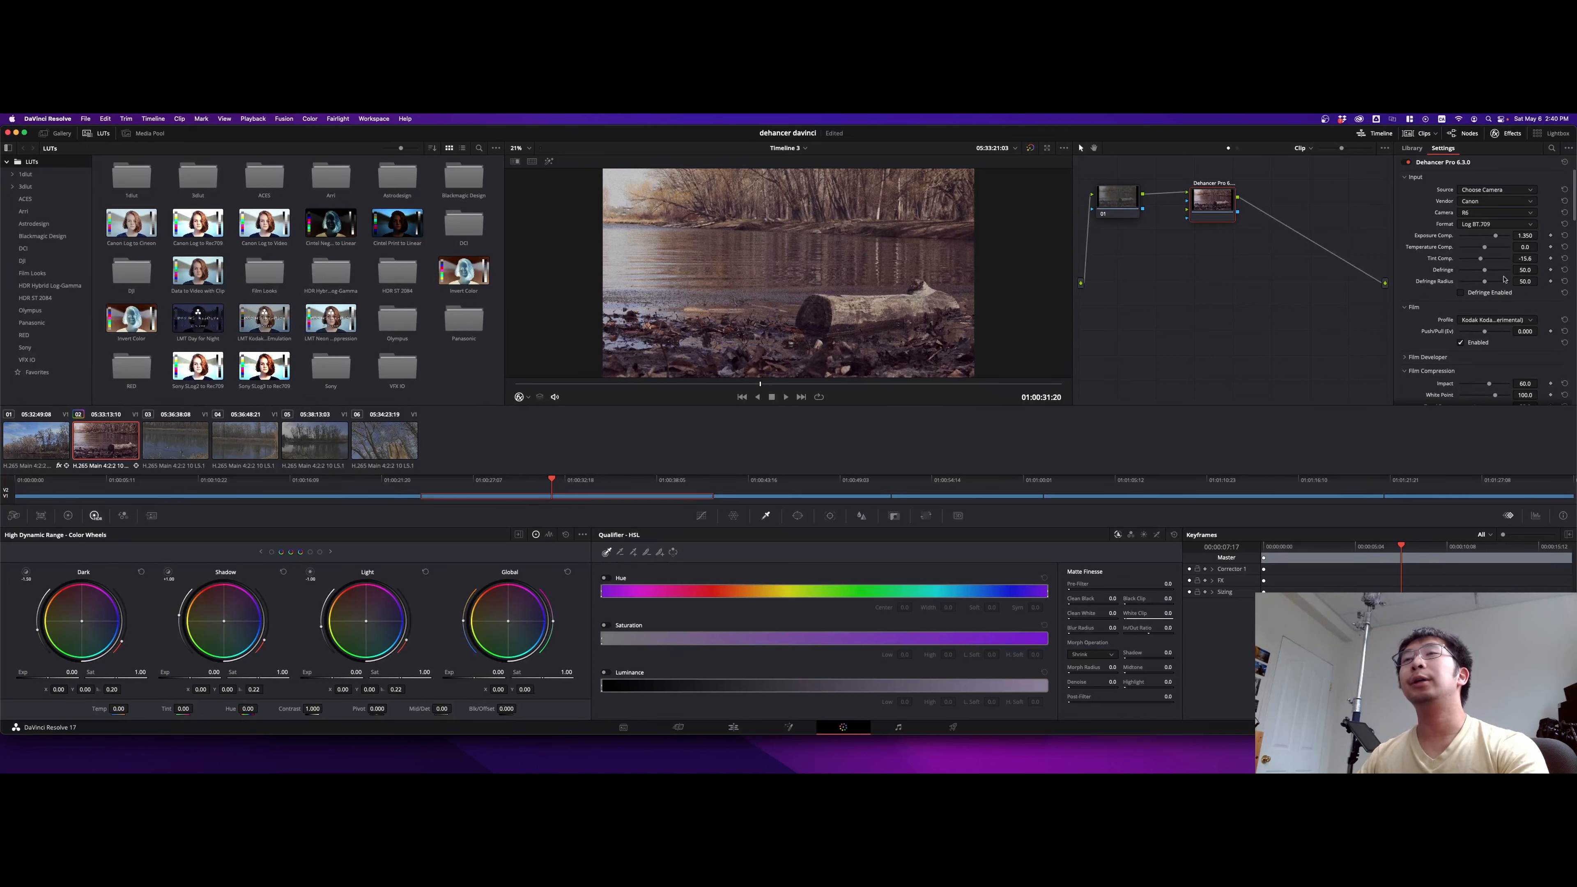
{"action": "scroll", "coordinate": [1483, 297], "scroll_direction": "down", "scroll_amount": 5}
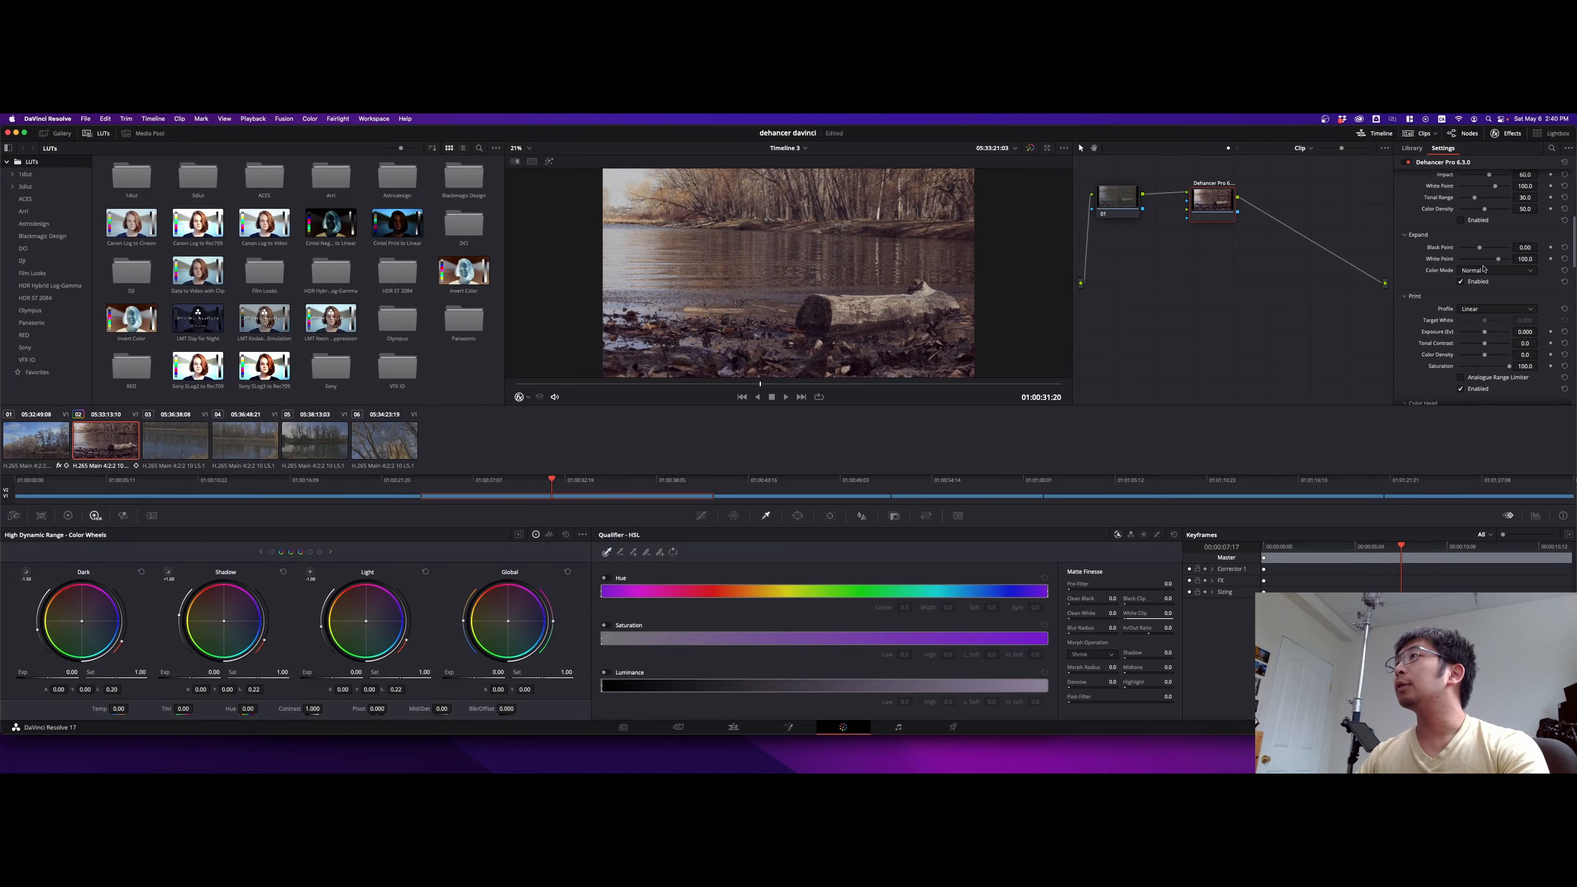
{"action": "scroll", "coordinate": [1484, 281], "scroll_direction": "down", "scroll_amount": 2}
{"action": "left_click", "coordinate": [1482, 311]}
{"action": "scroll", "coordinate": [1484, 330], "scroll_direction": "down", "scroll_amount": 1}
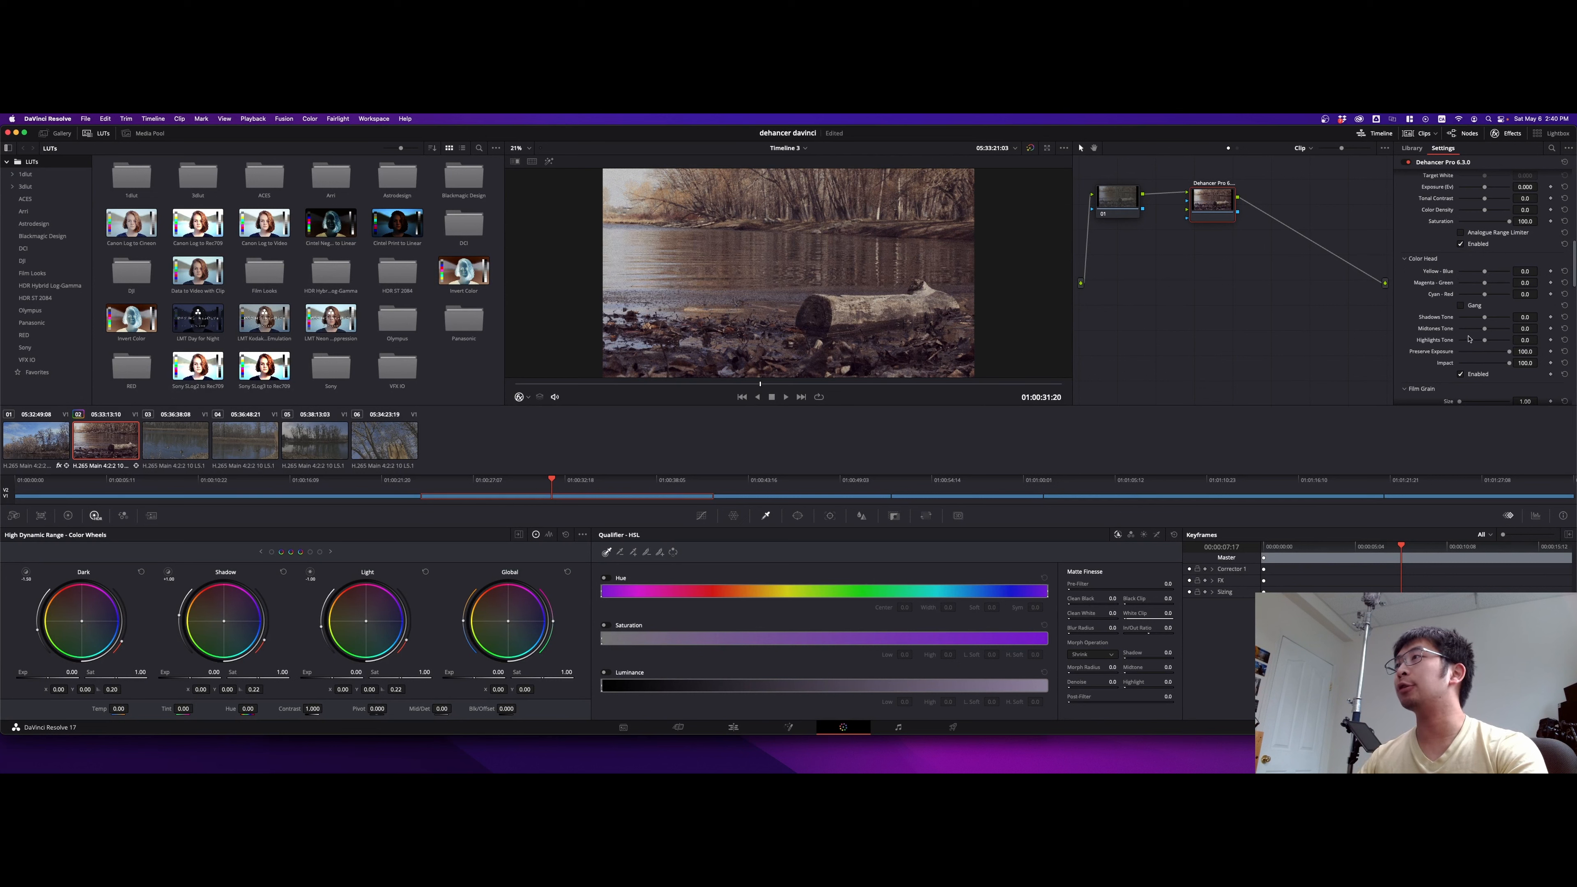
{"action": "scroll", "coordinate": [1467, 318], "scroll_direction": "down", "scroll_amount": 10}
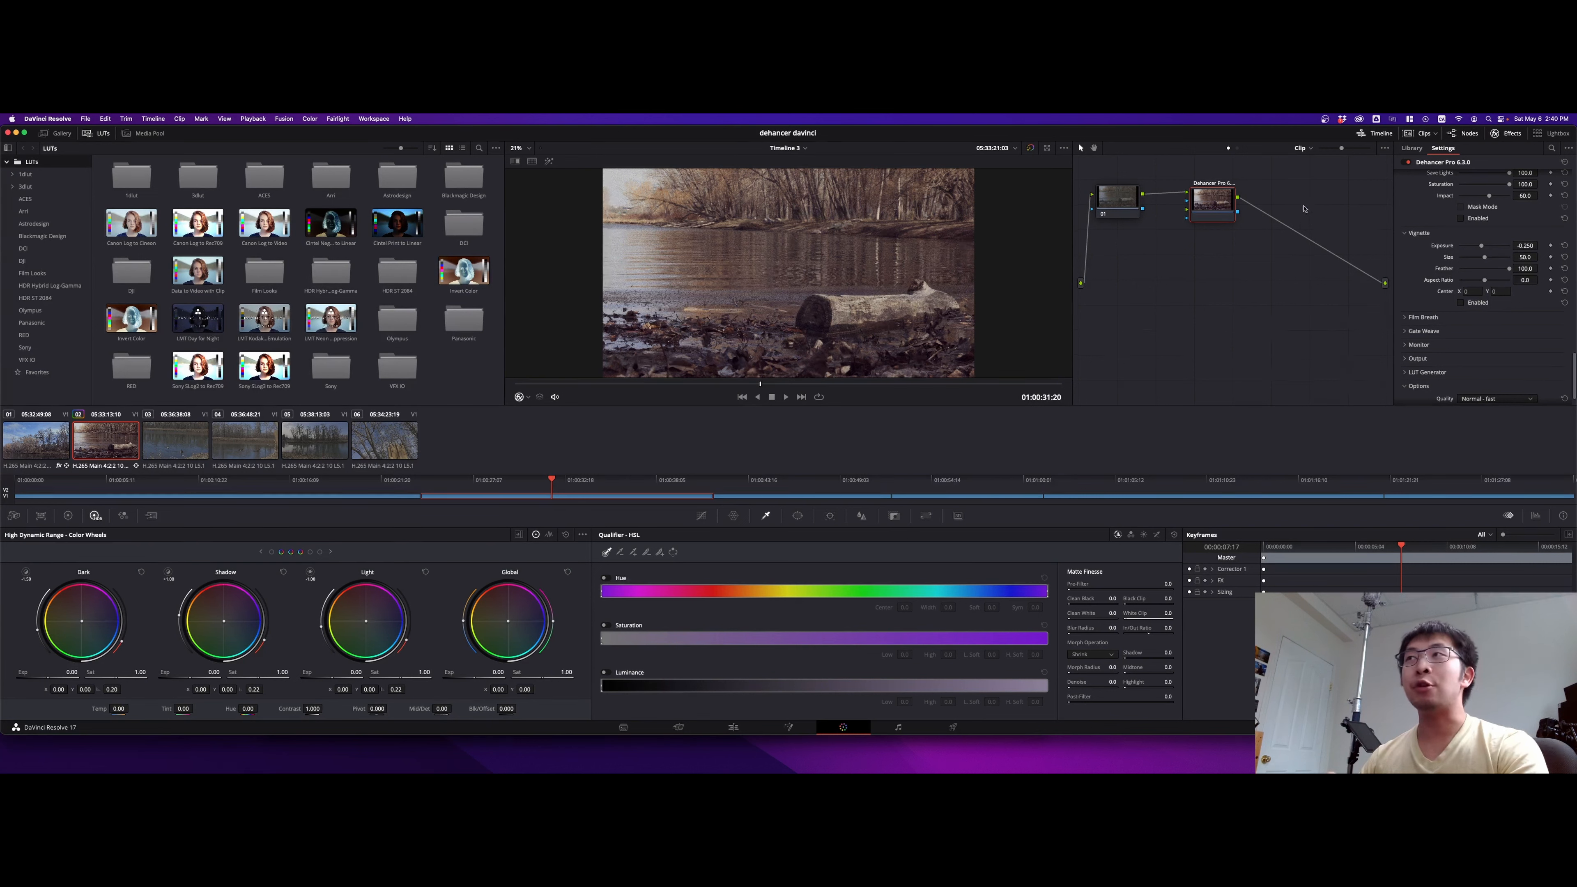
Try adding a Lens Flare node after the Dehancer Pro node, dismiss the upgrade offer and delete the node
{"action": "left_click", "coordinate": [1412, 148]}
{"action": "scroll", "coordinate": [1470, 221], "scroll_direction": "down", "scroll_amount": 5}
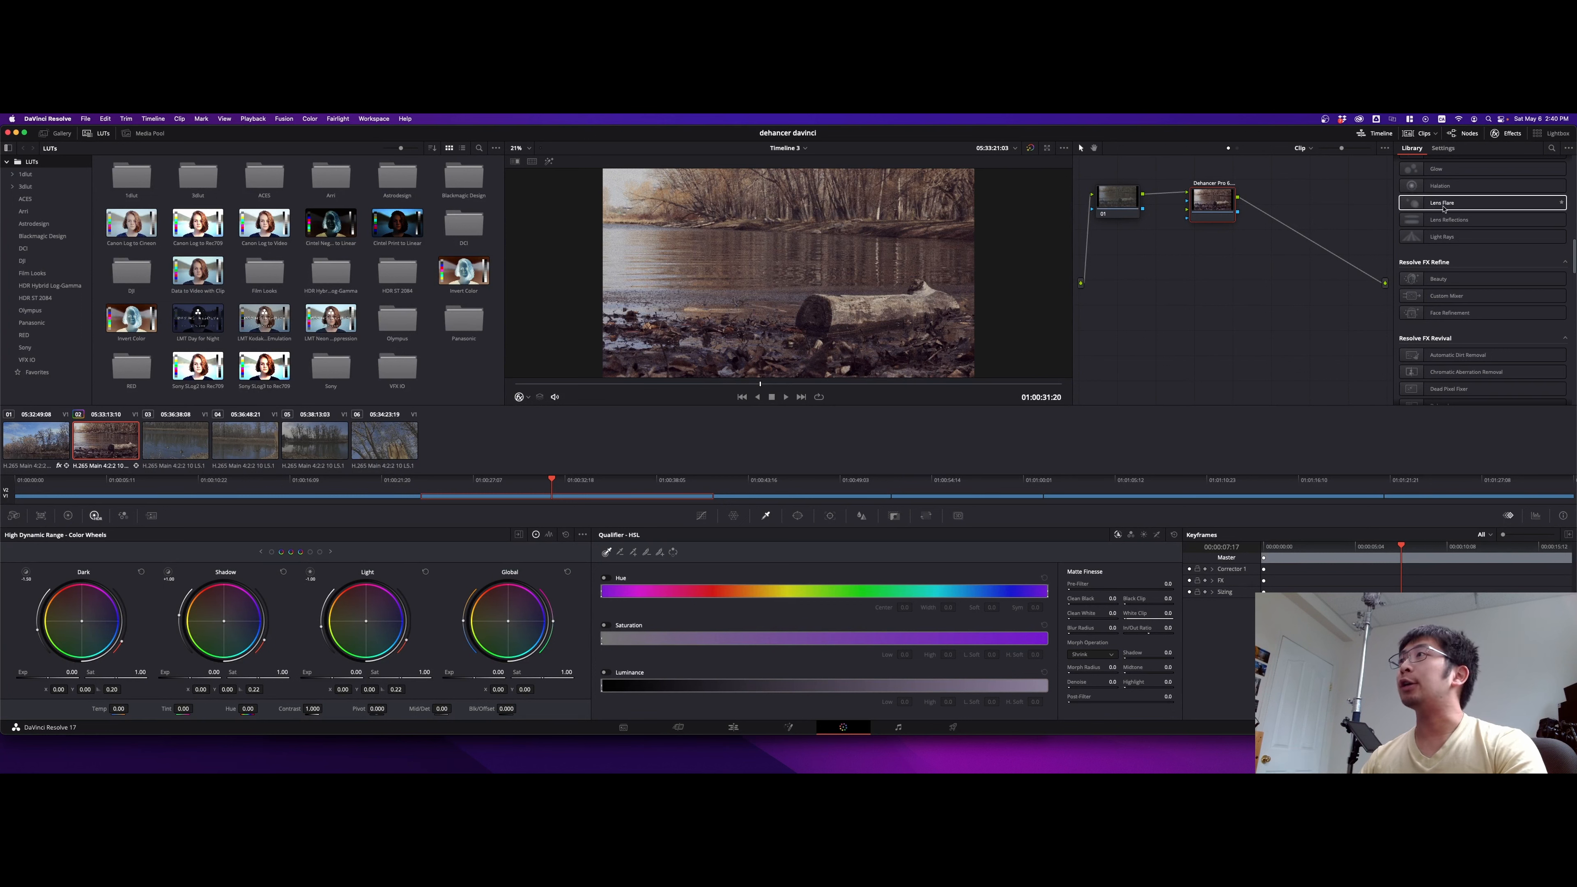
{"action": "left_click_drag", "start_coordinate": [1441, 204], "coordinate": [1289, 228]}
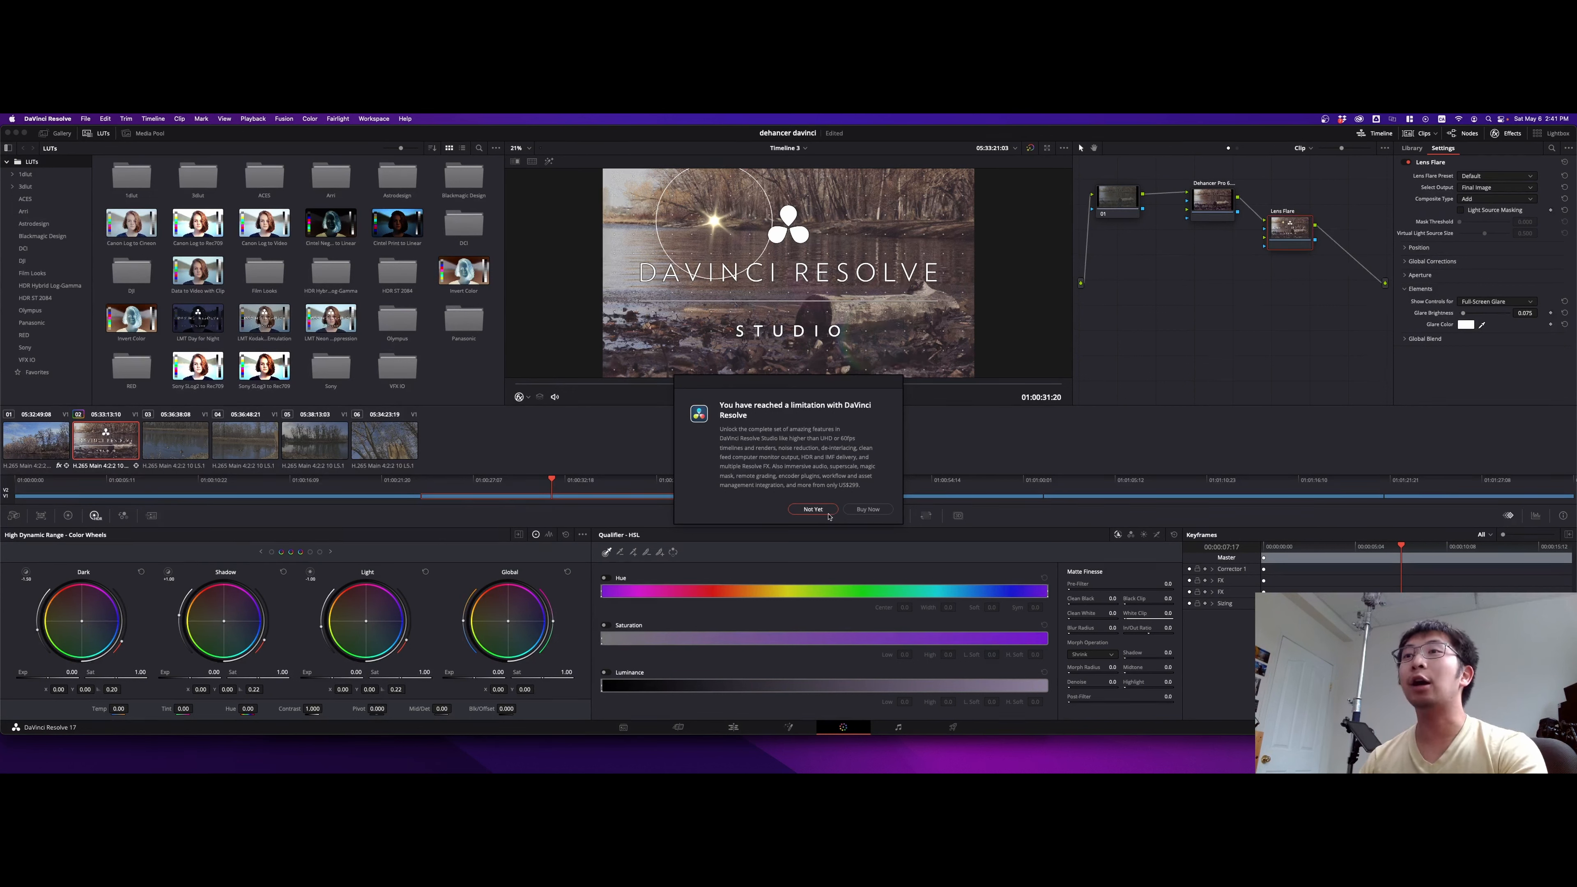
{"action": "left_click", "coordinate": [813, 509]}
{"action": "key", "text": "BackSpace"}
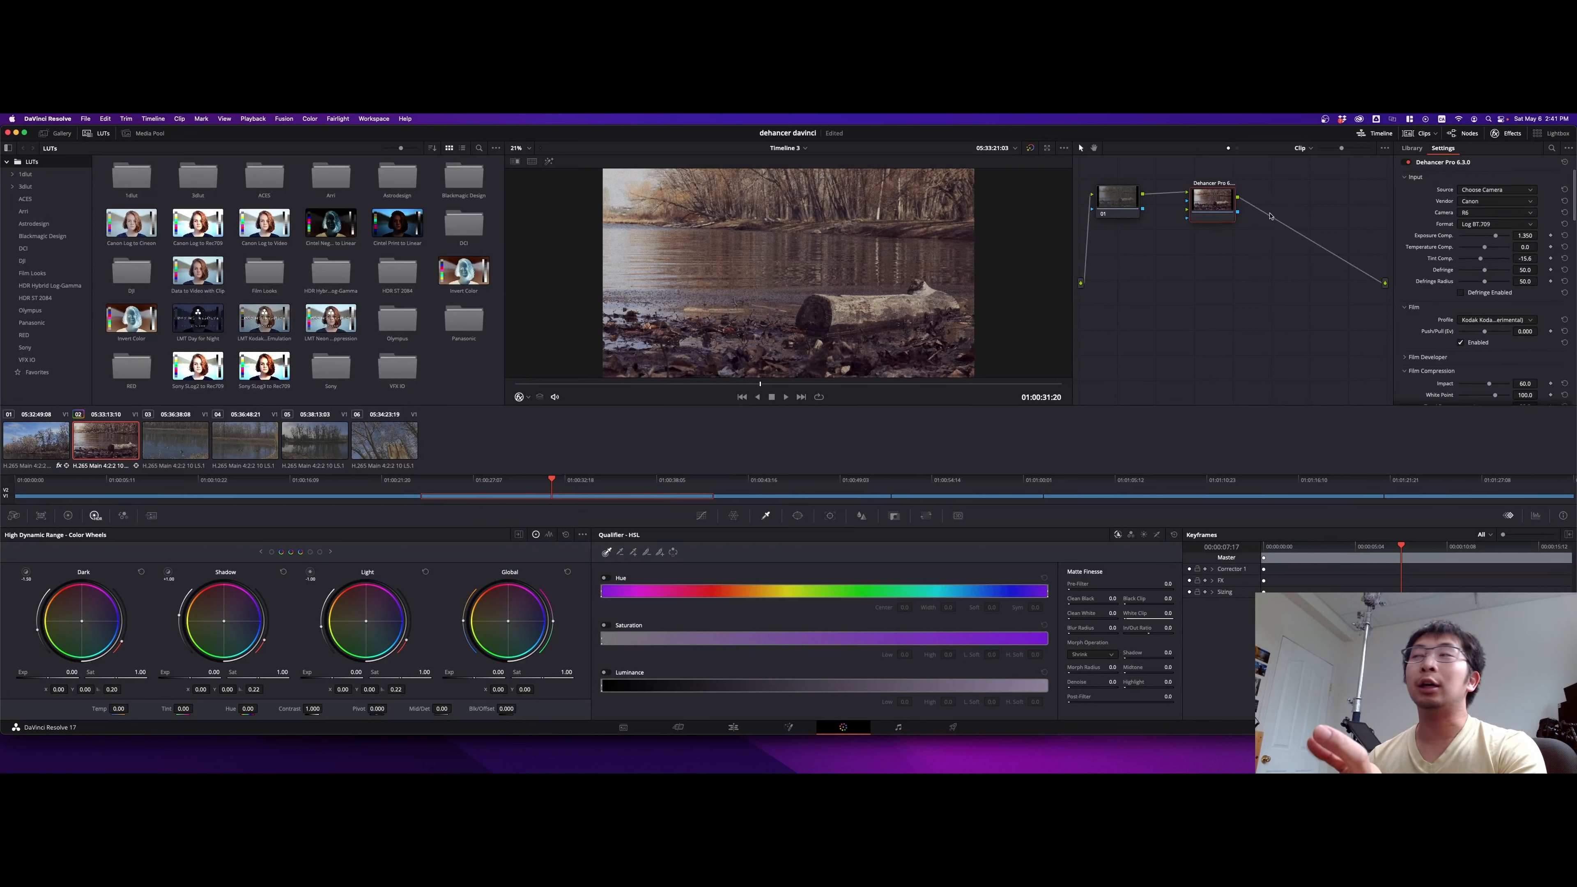
{"action": "scroll", "coordinate": [1495, 281], "scroll_direction": "down", "scroll_amount": 15}
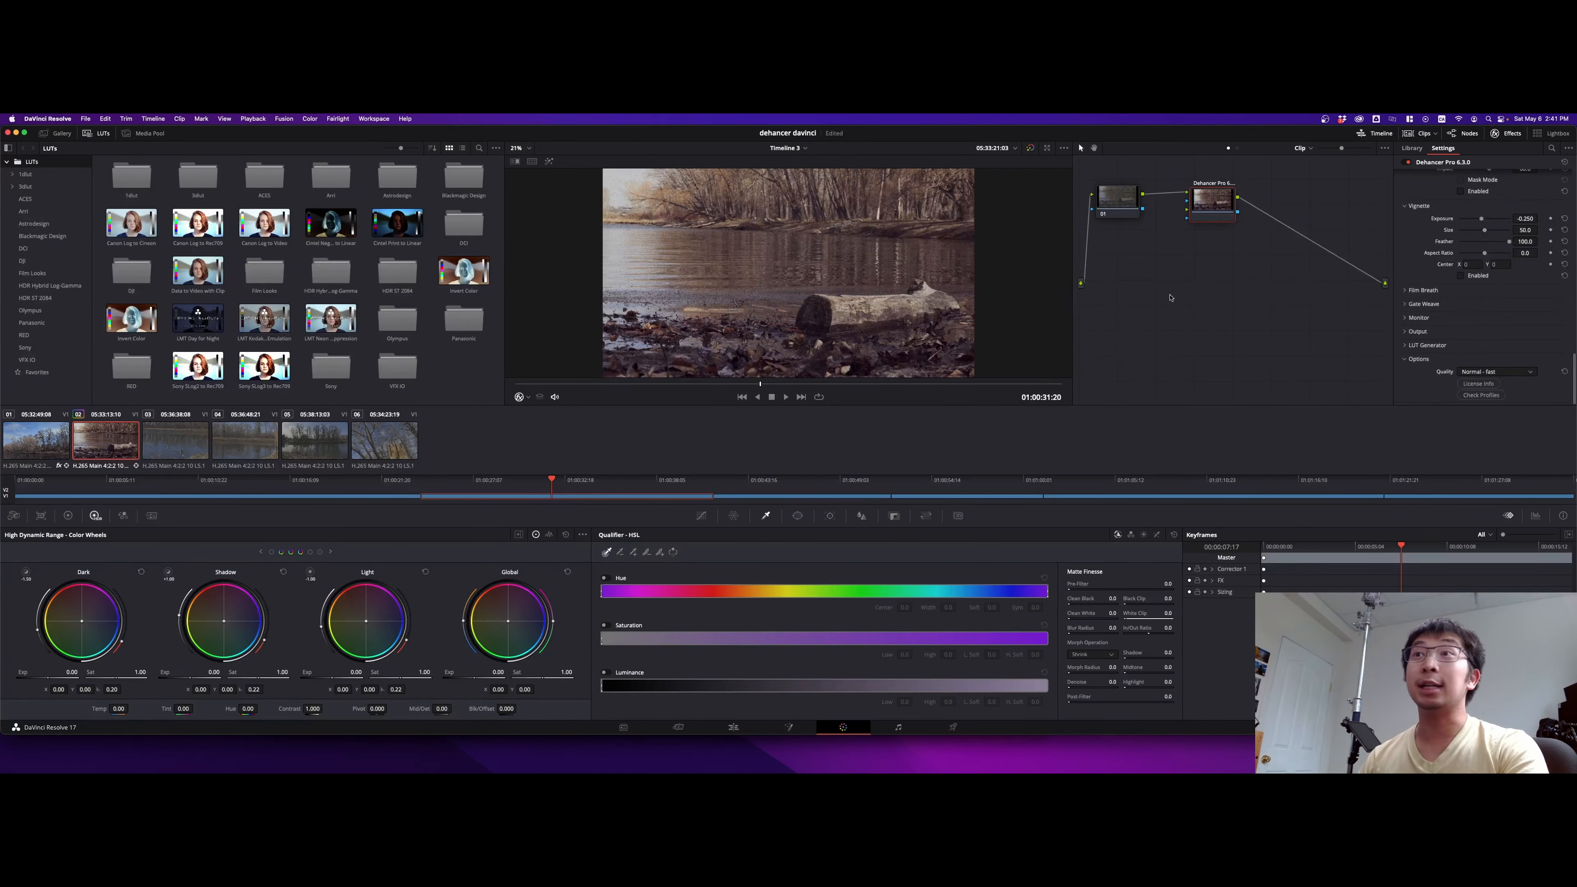
{"action": "scroll", "coordinate": [1494, 328], "scroll_direction": "up", "scroll_amount": 10}
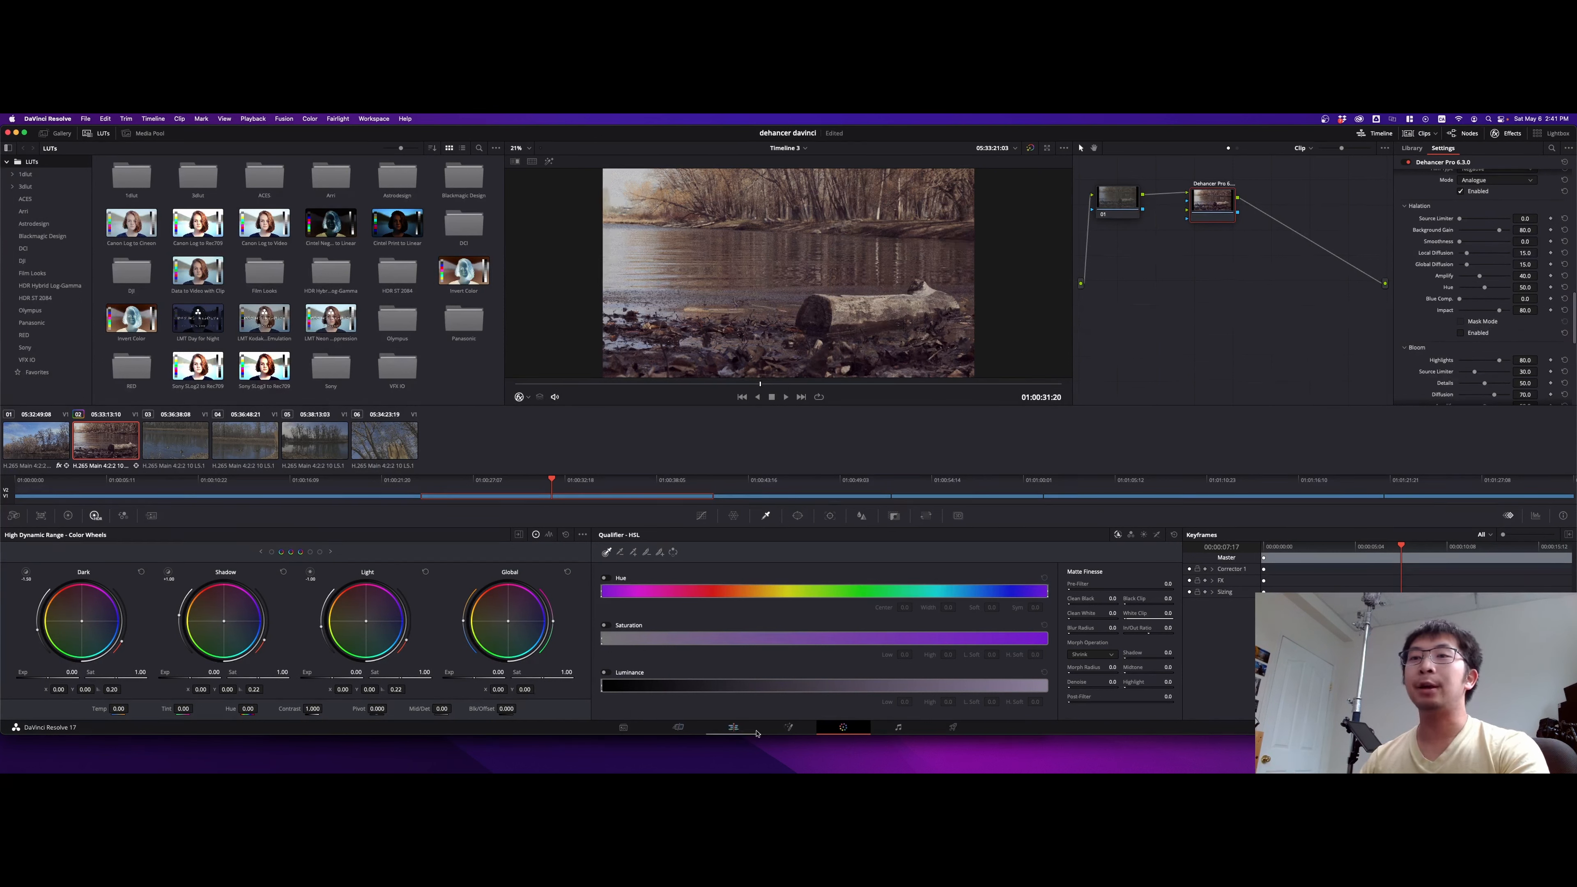
{"action": "left_click", "coordinate": [731, 730]}
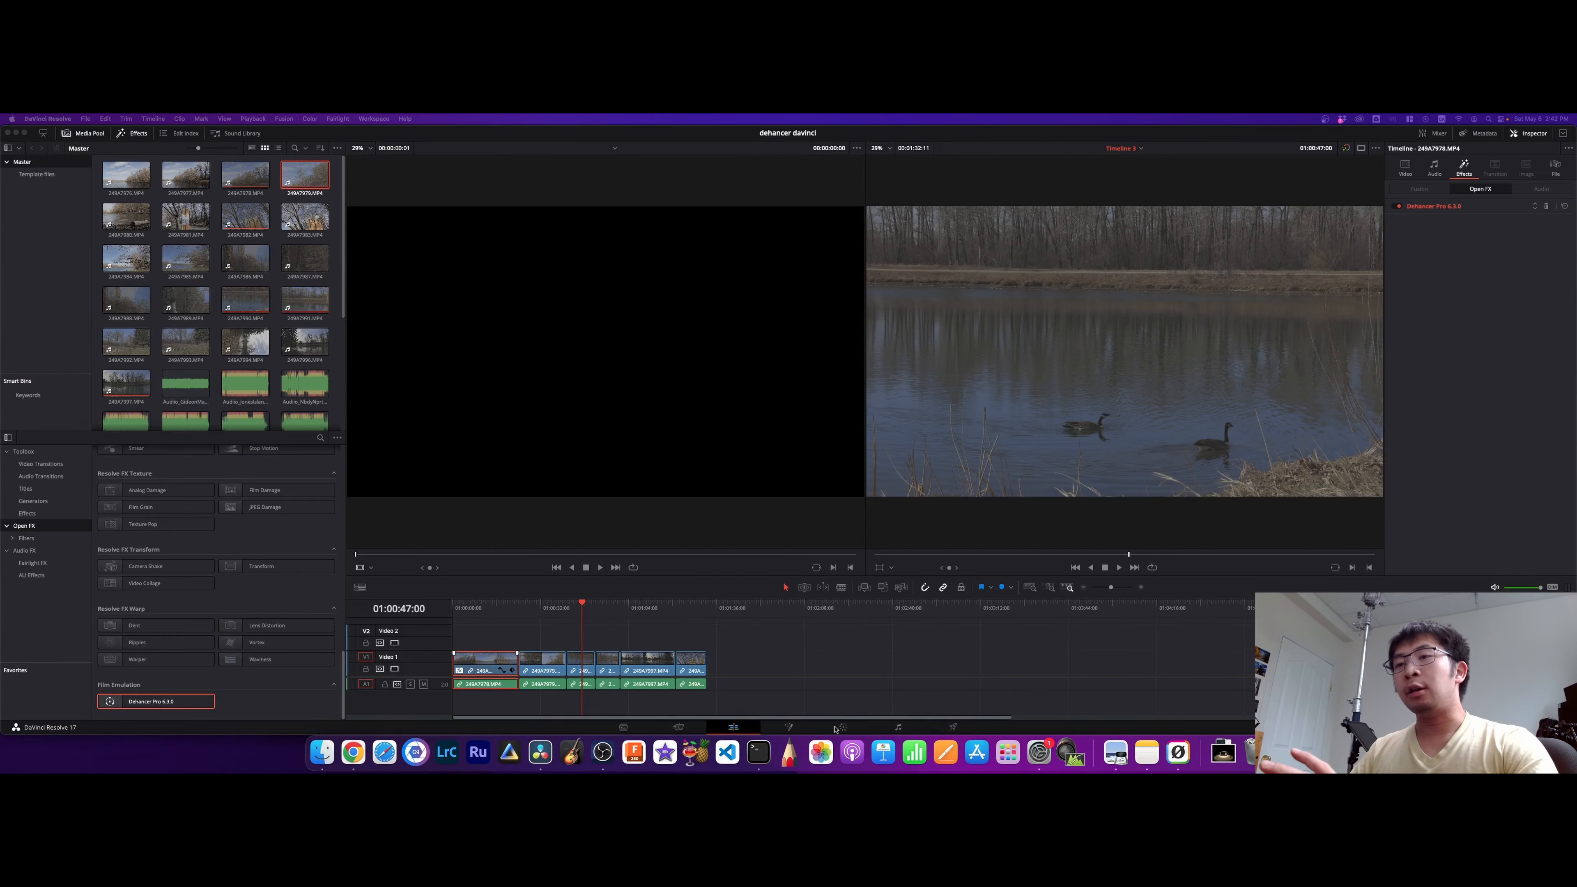
{"action": "left_click", "coordinate": [843, 727]}
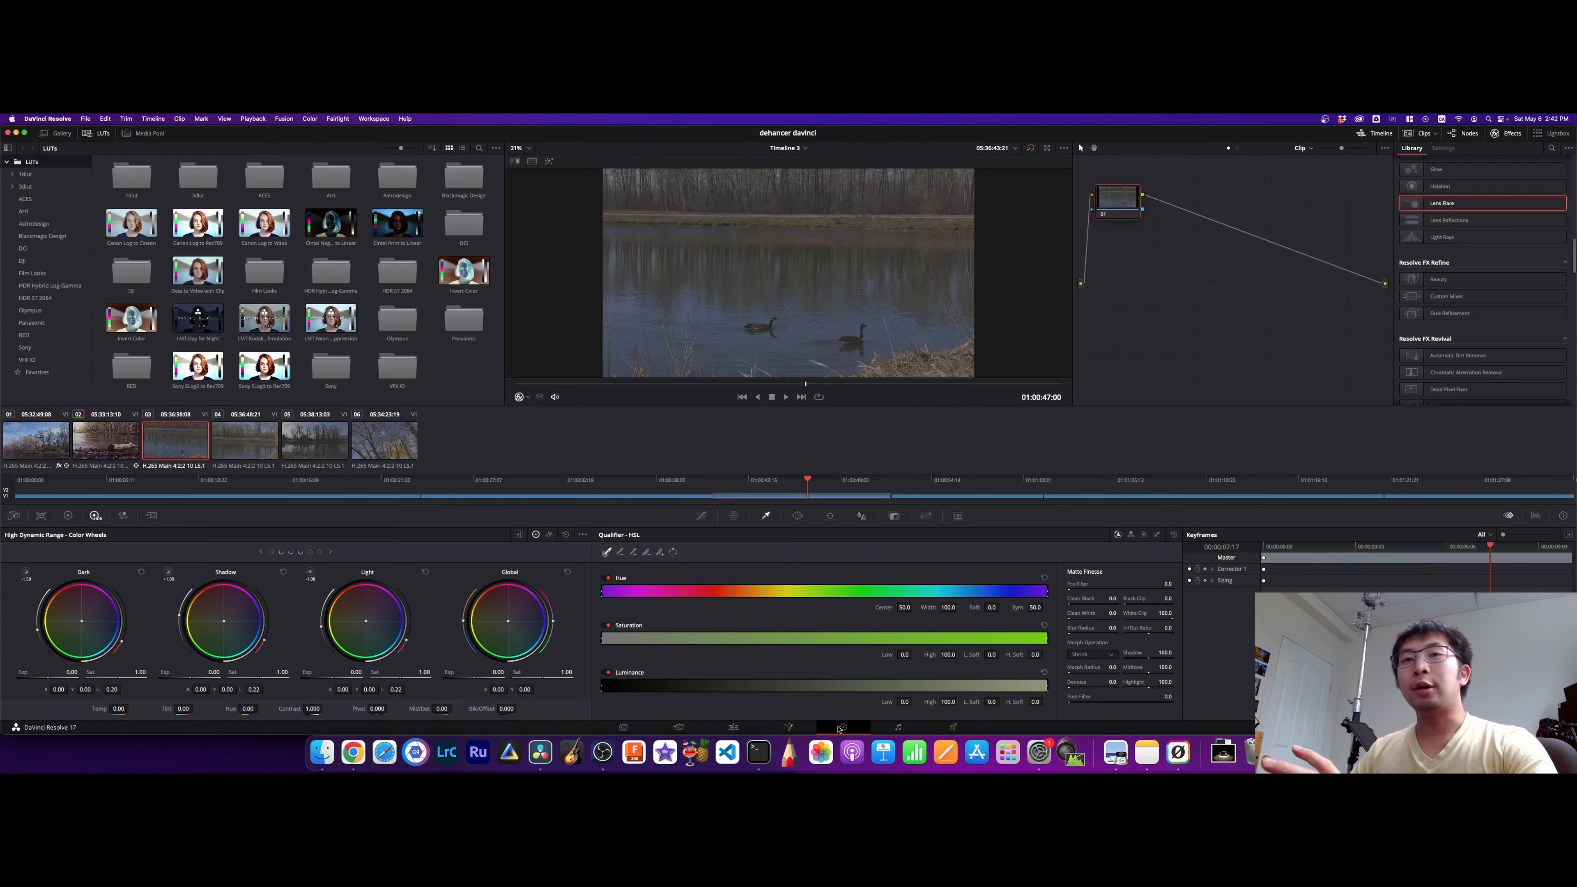
Select the second clip with the driftwood log and grab a still of its grade from the viewer
{"action": "left_click", "coordinate": [106, 448]}
{"action": "scroll", "coordinate": [1453, 175], "scroll_direction": "down", "scroll_amount": 10}
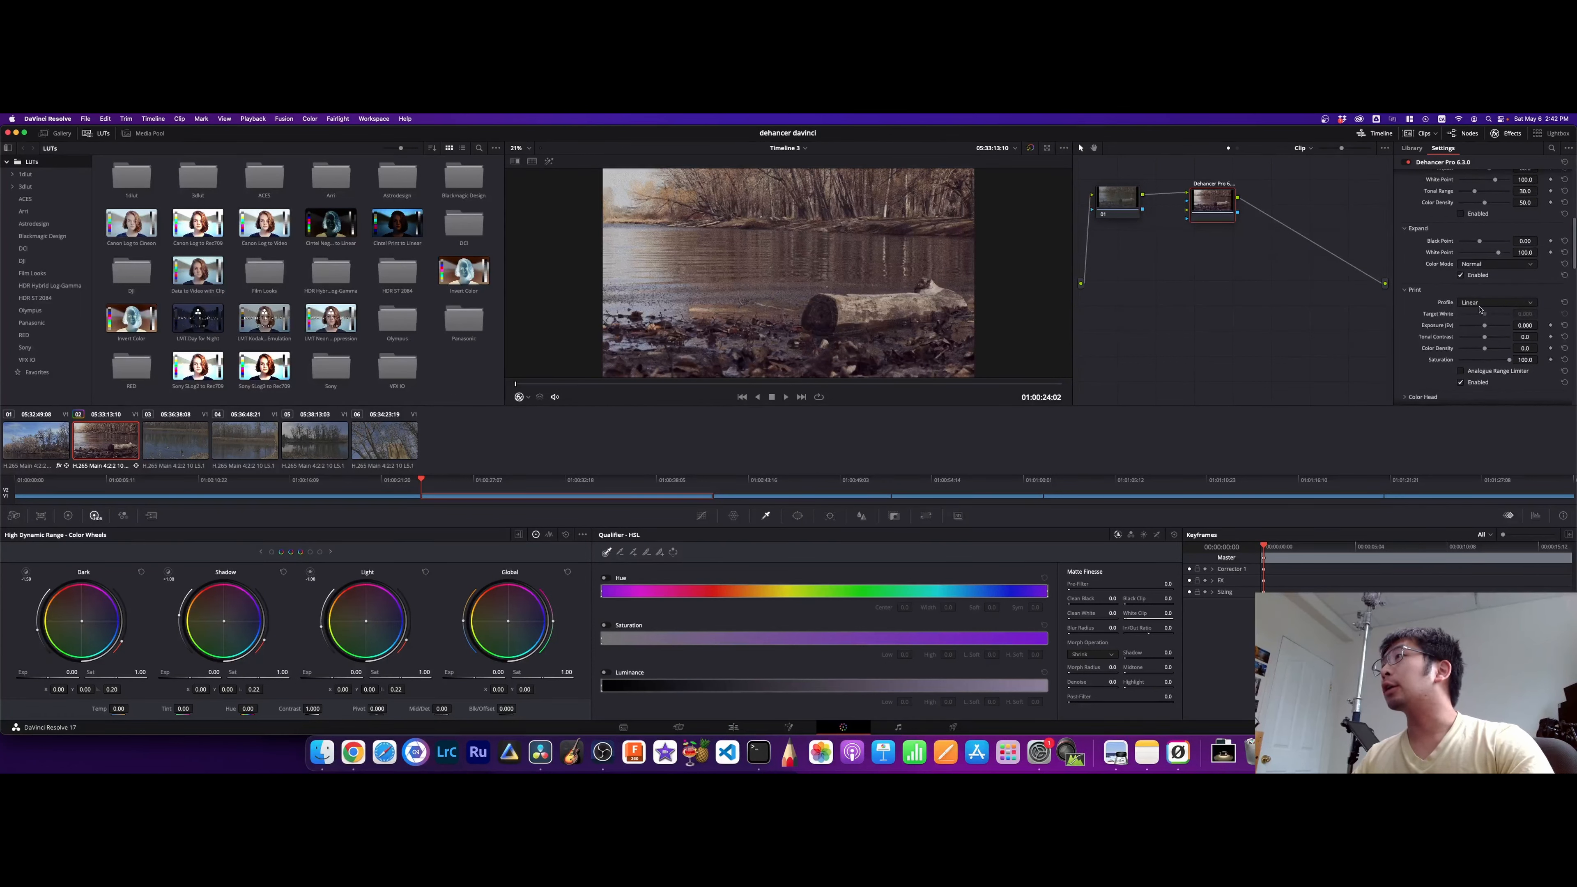
{"action": "scroll", "coordinate": [1480, 309], "scroll_direction": "up", "scroll_amount": 10}
{"action": "scroll", "coordinate": [1480, 308], "scroll_direction": "down", "scroll_amount": 3}
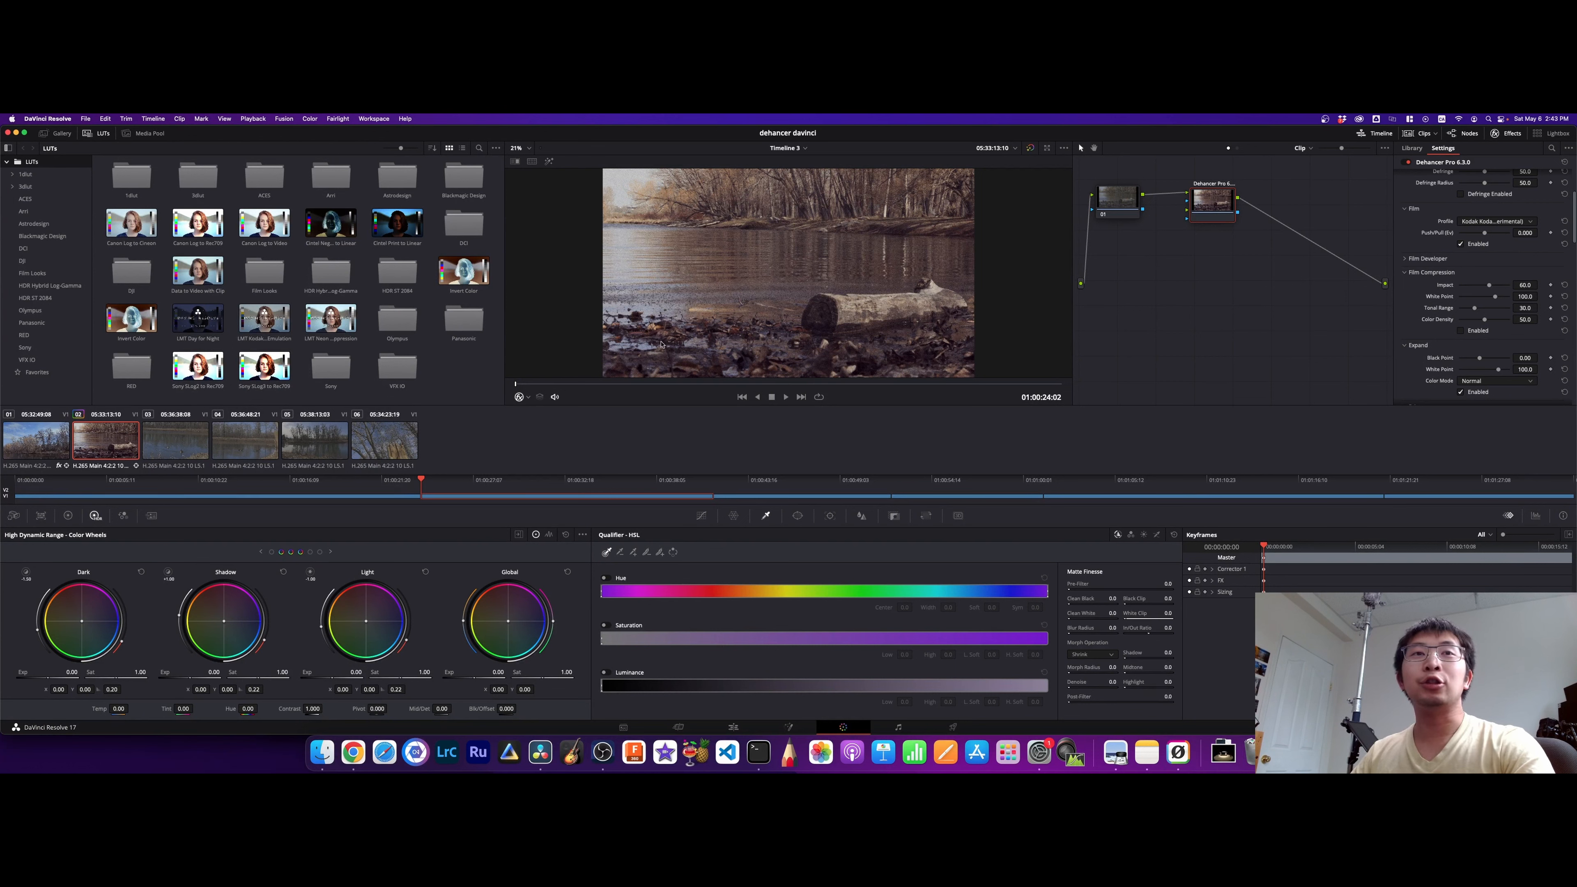
{"action": "right_click", "coordinate": [111, 447]}
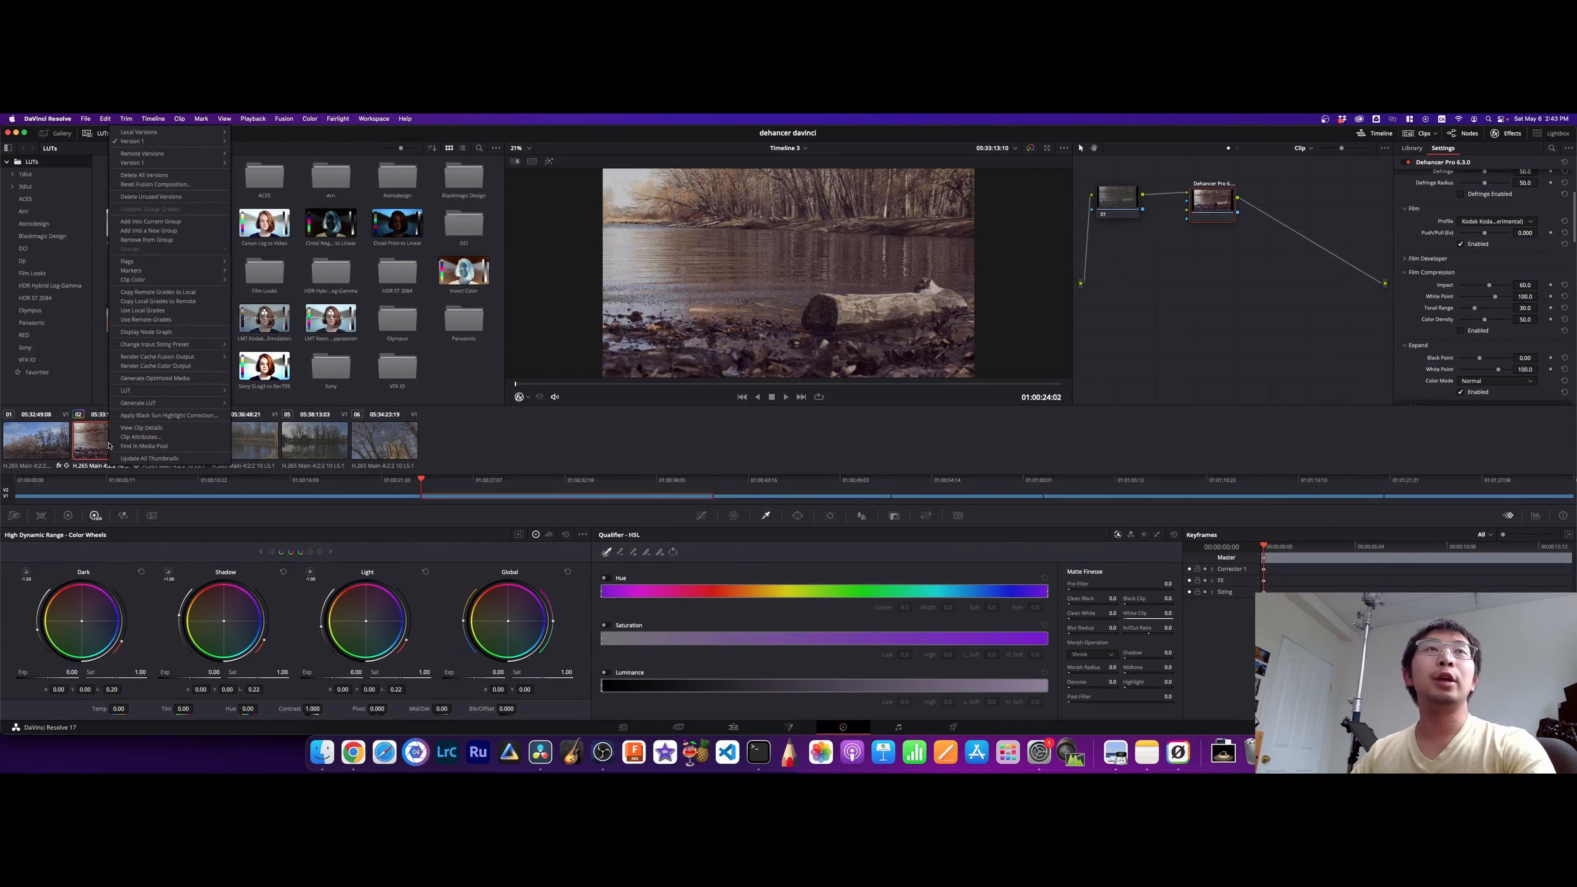
{"action": "left_click", "coordinate": [700, 273]}
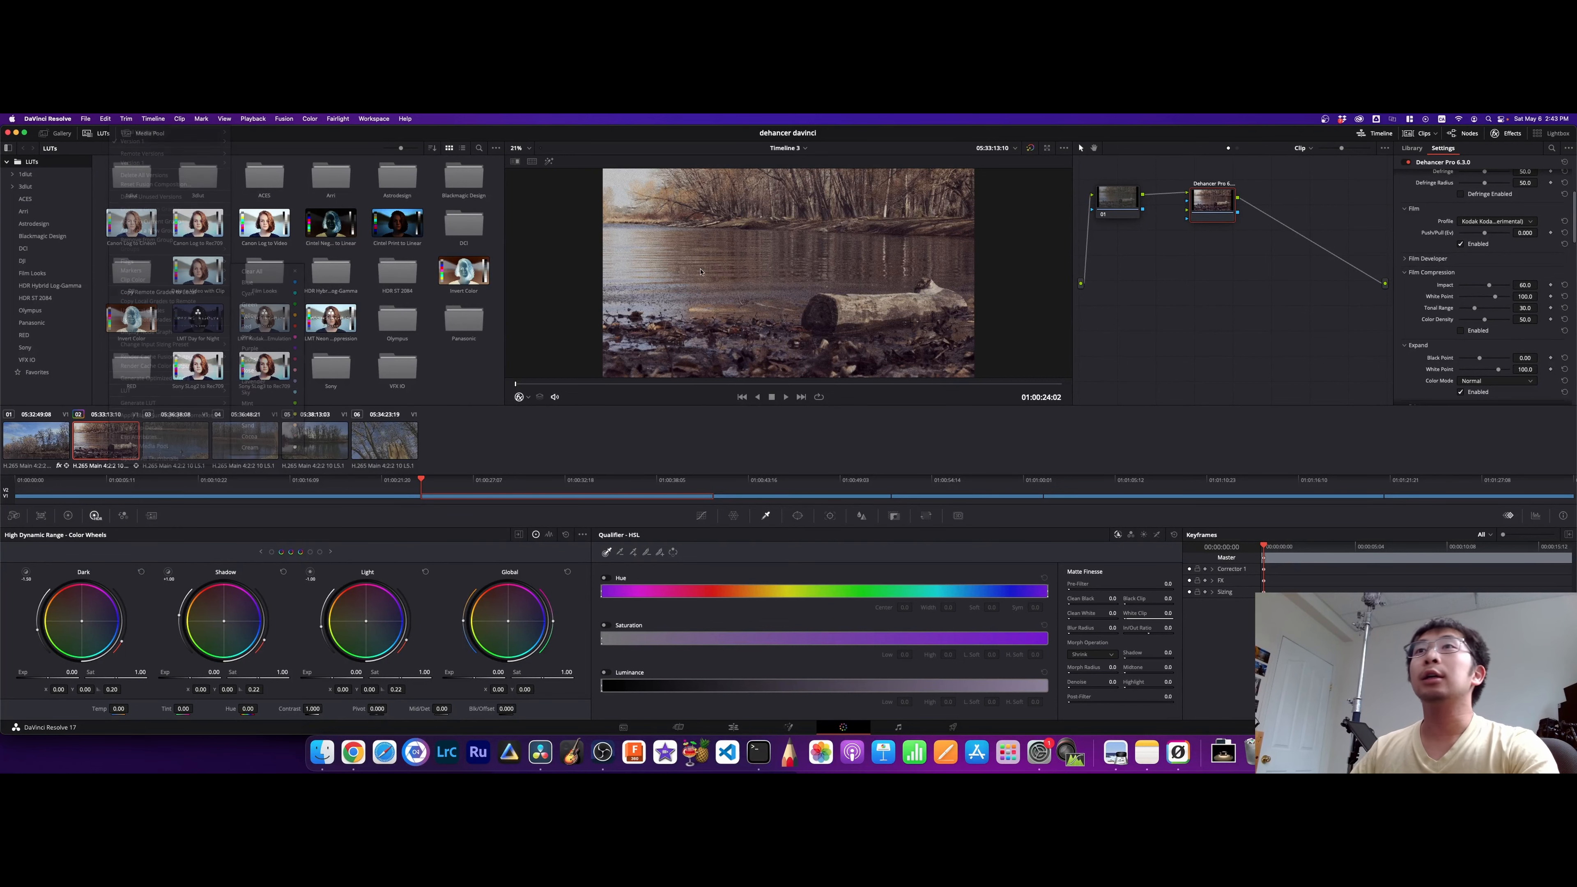
{"action": "right_click", "coordinate": [700, 273]}
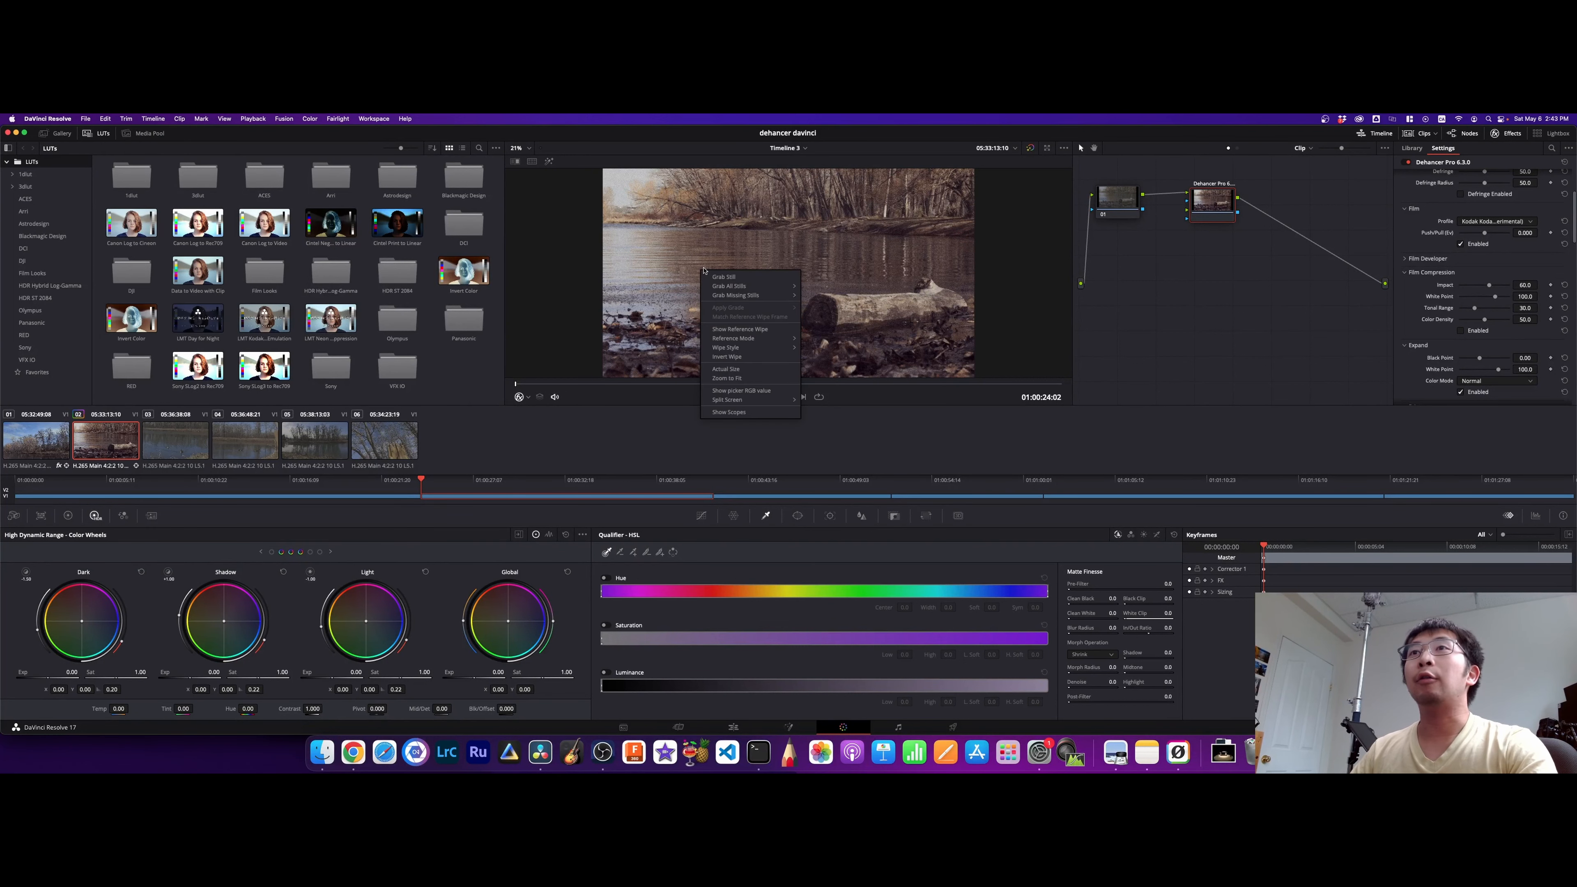
{"action": "left_click", "coordinate": [742, 278]}
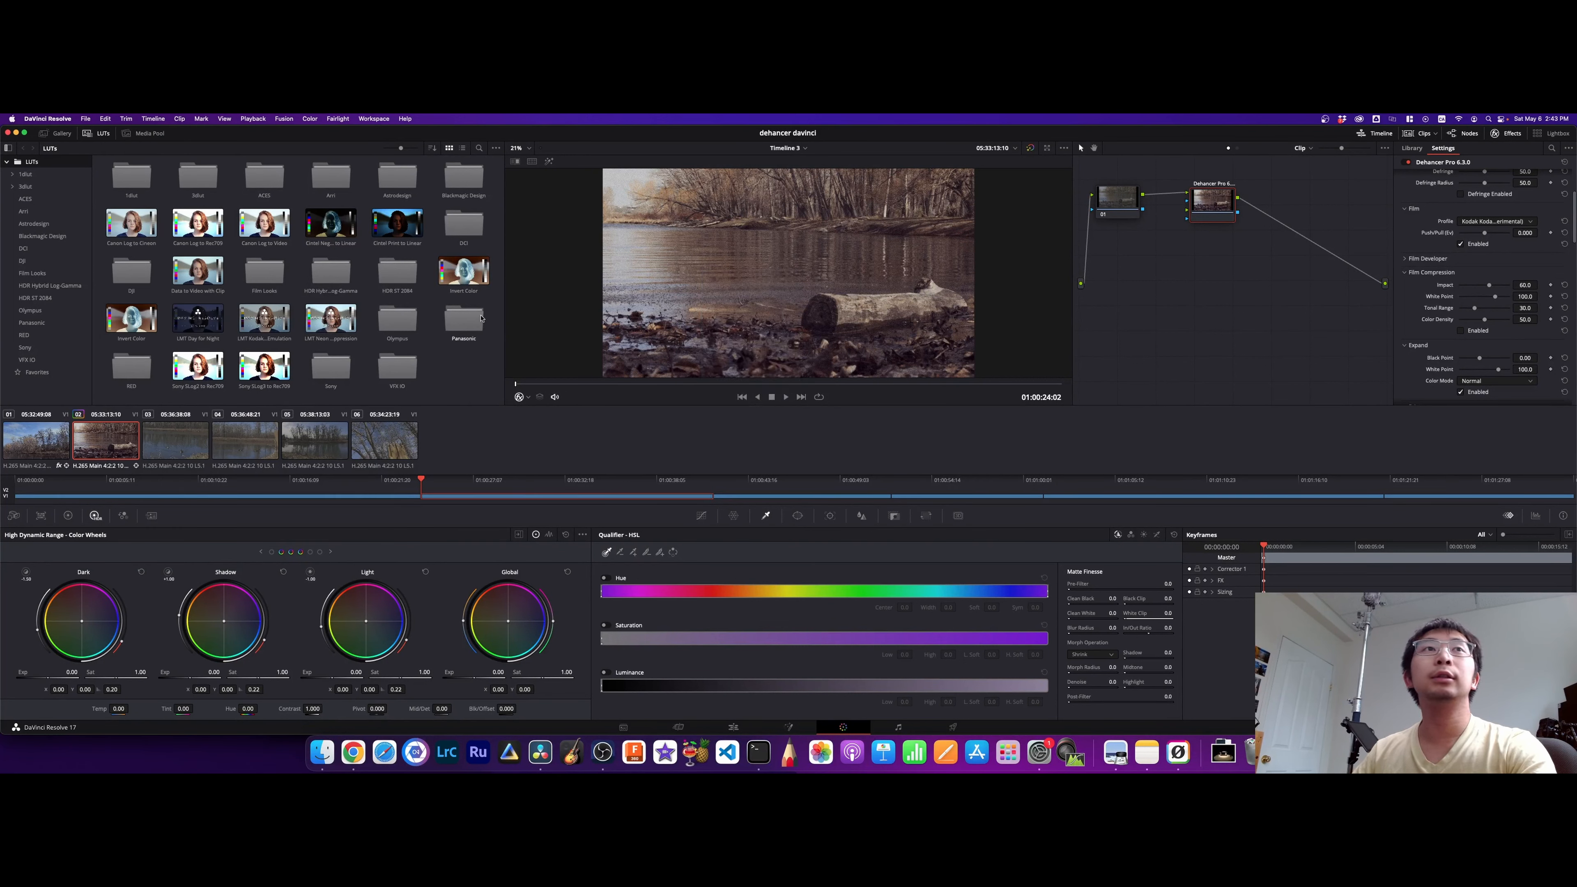
Apply the grade of the still saved in the gallery to the third clip with the geese
{"action": "left_click", "coordinate": [186, 445]}
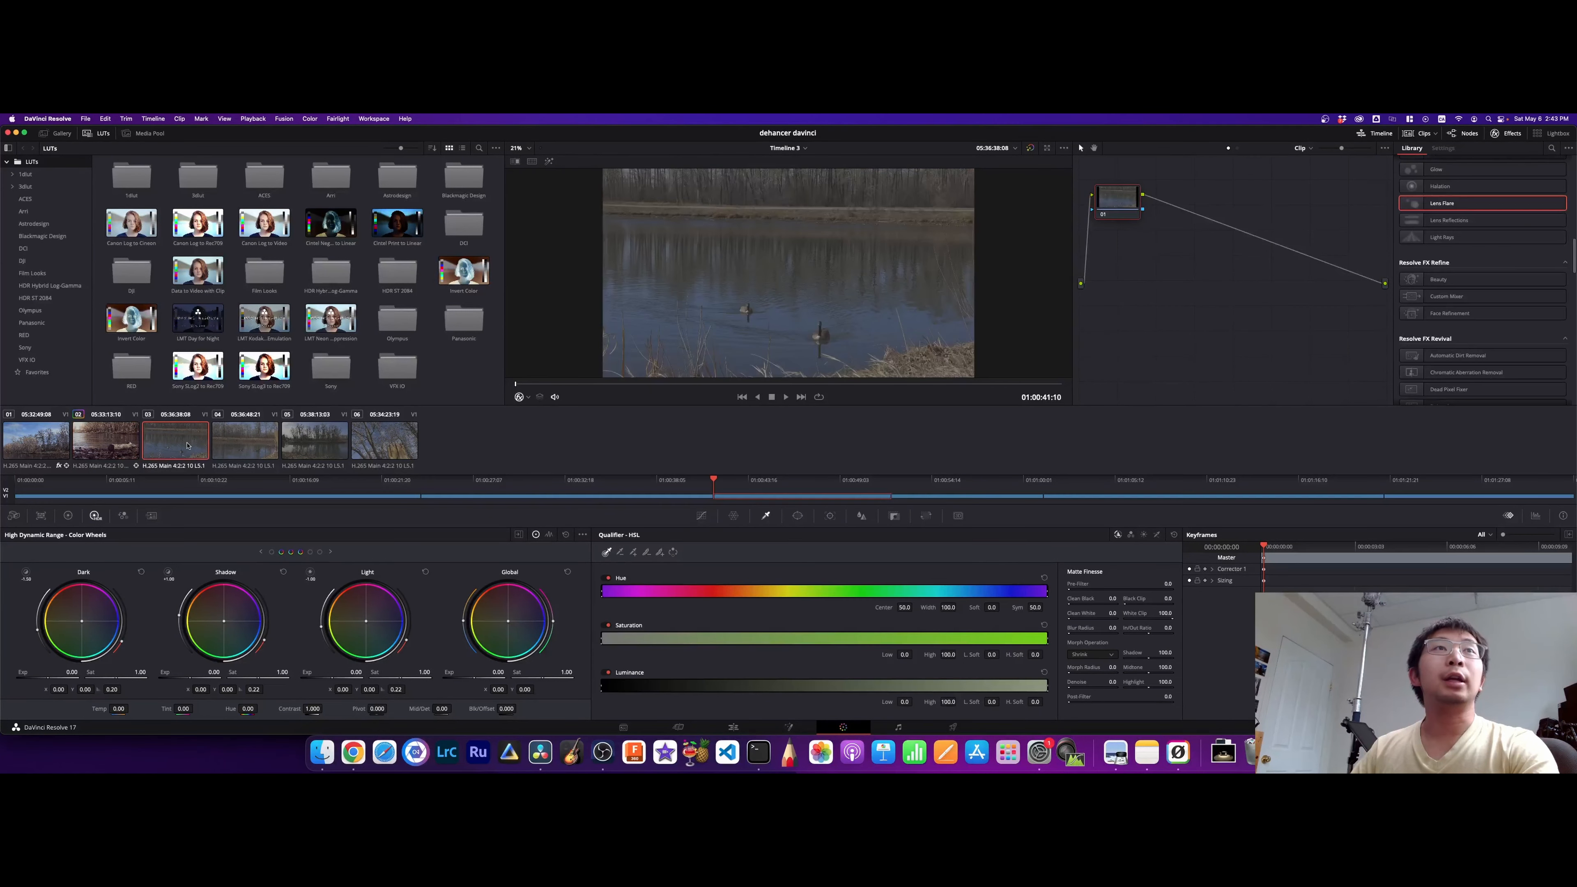
{"action": "left_click", "coordinate": [59, 134]}
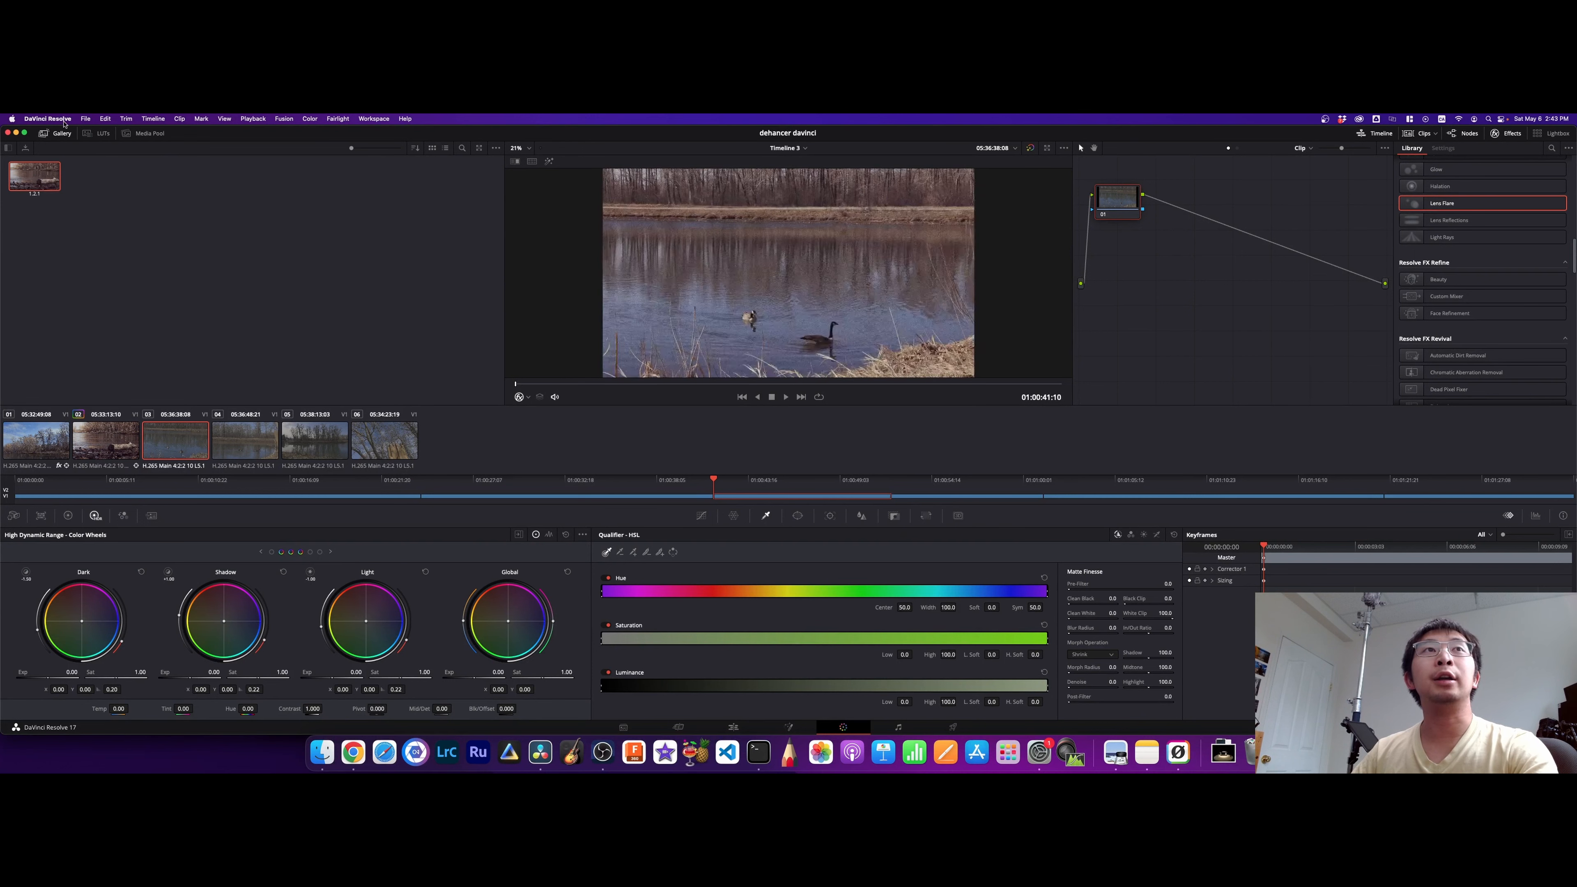
{"action": "right_click", "coordinate": [42, 180]}
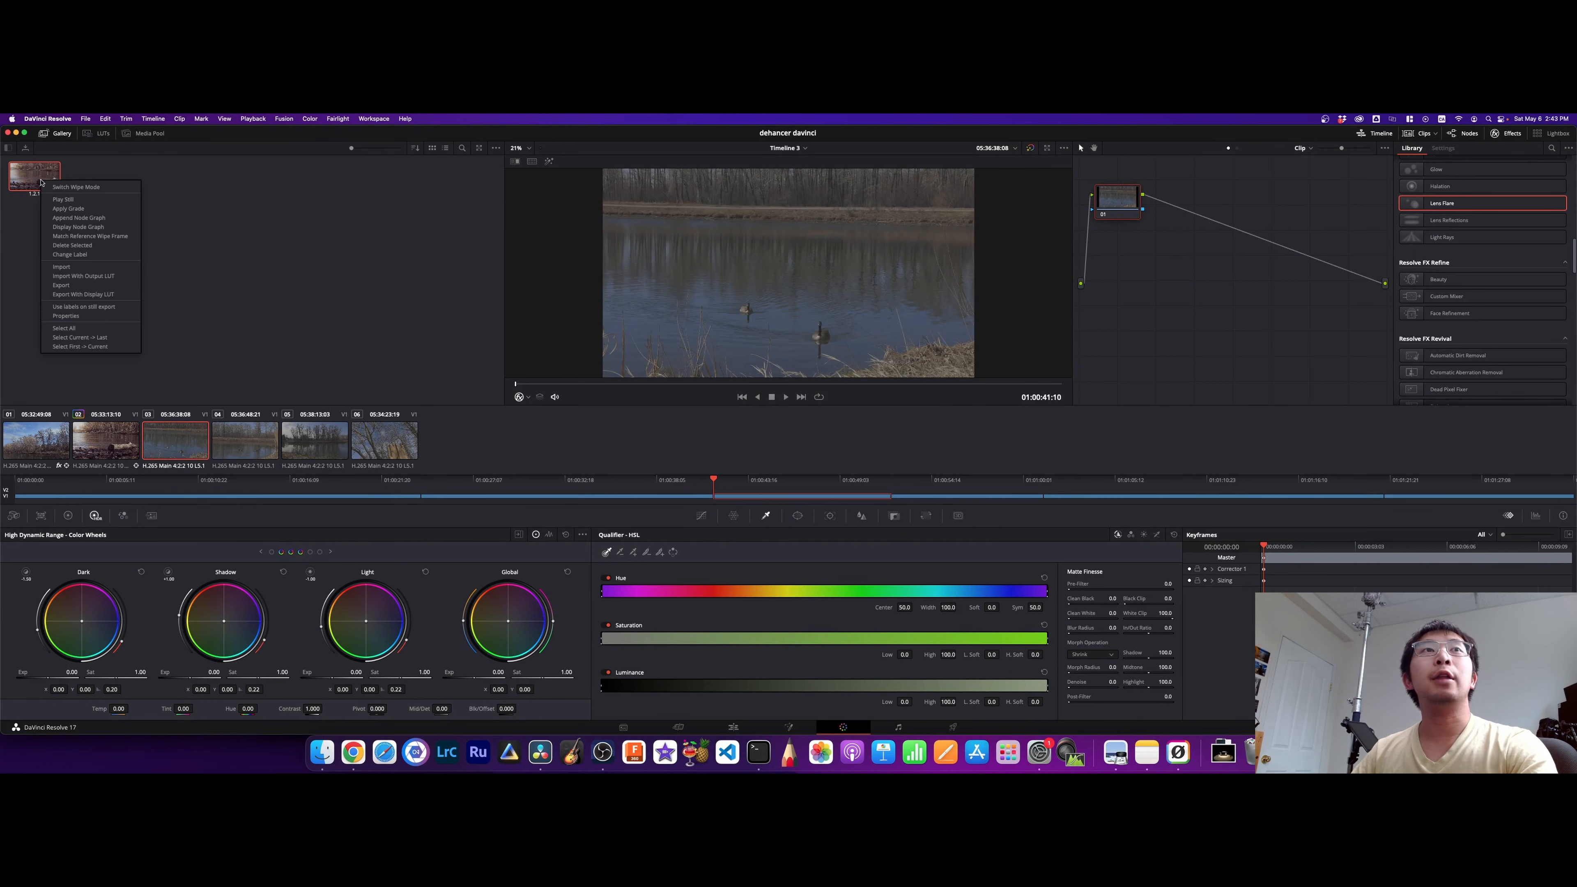
{"action": "left_click", "coordinate": [61, 210]}
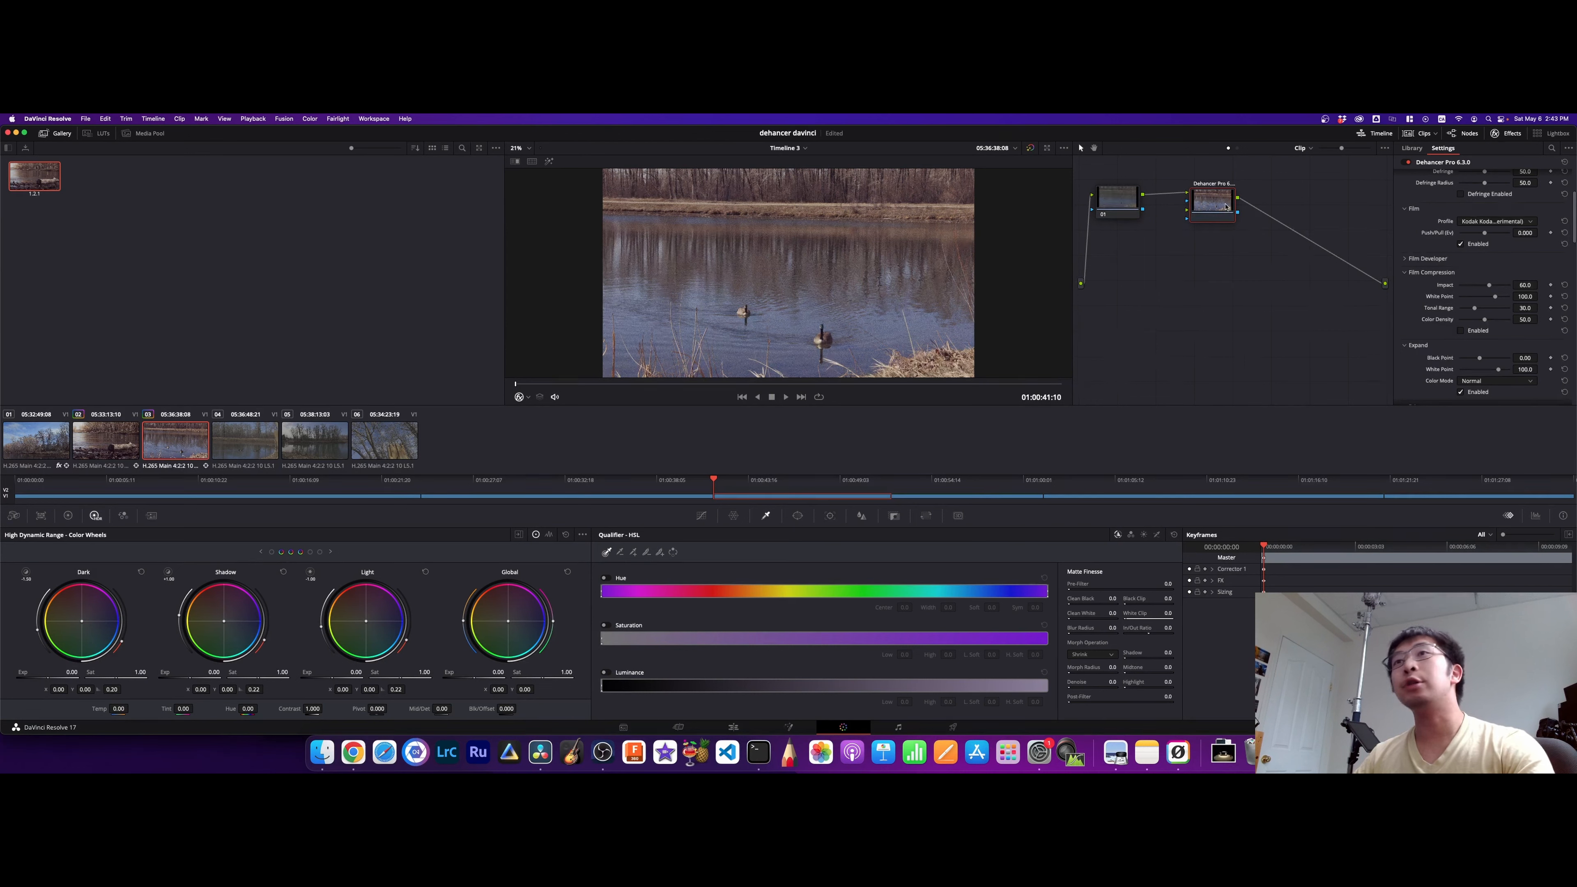
Compare the second clip's look with the newly graded third clip by switching between them
{"action": "left_click", "coordinate": [113, 446]}
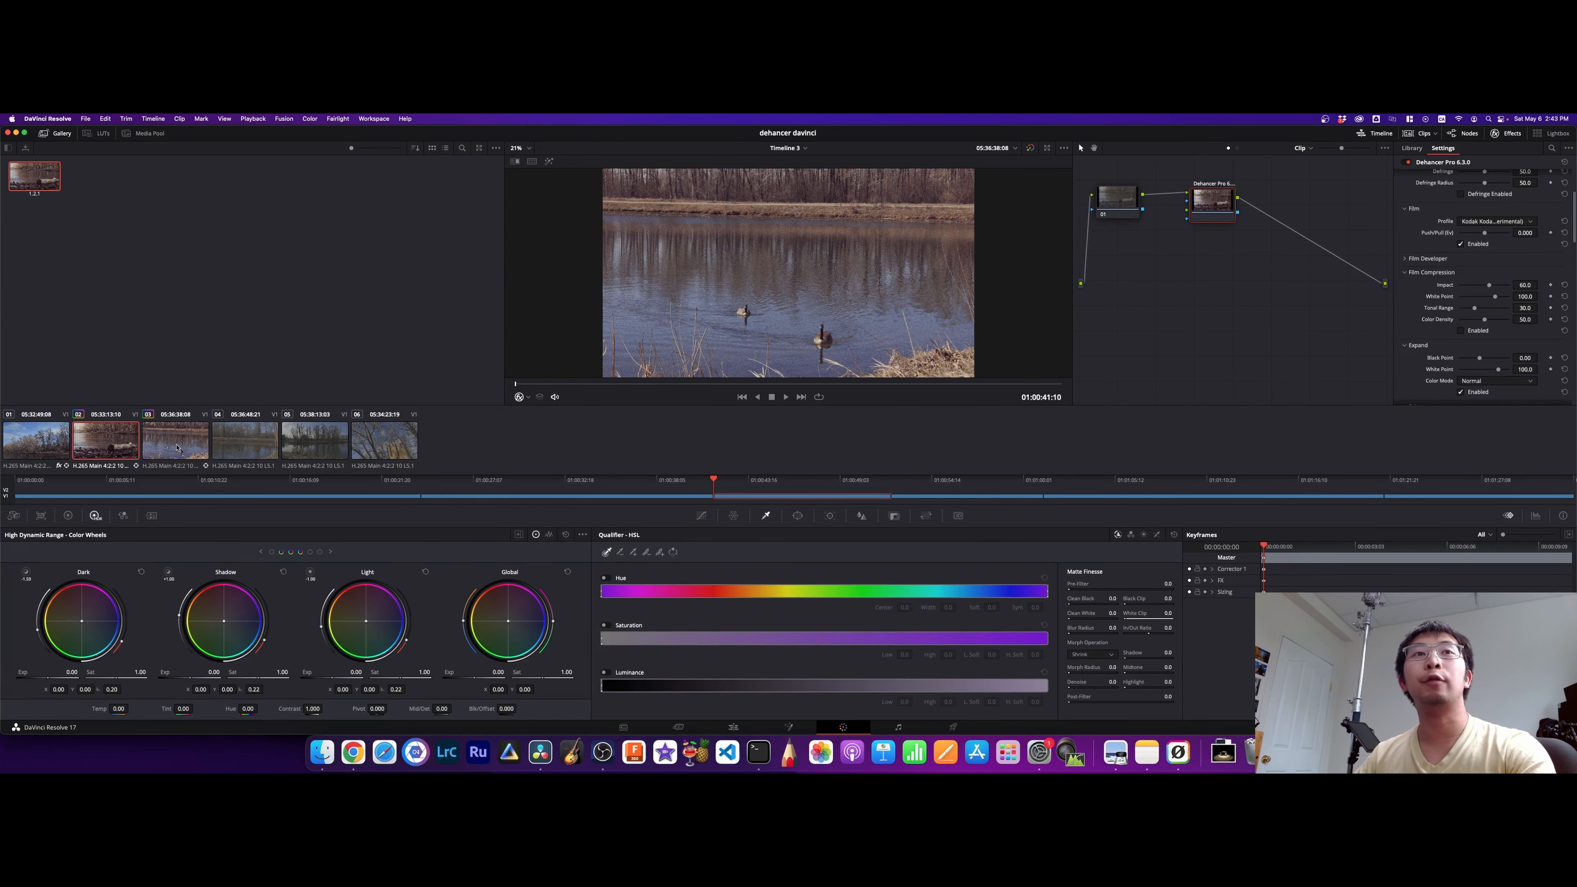
{"action": "left_click", "coordinate": [181, 448]}
{"action": "left_click", "coordinate": [131, 447]}
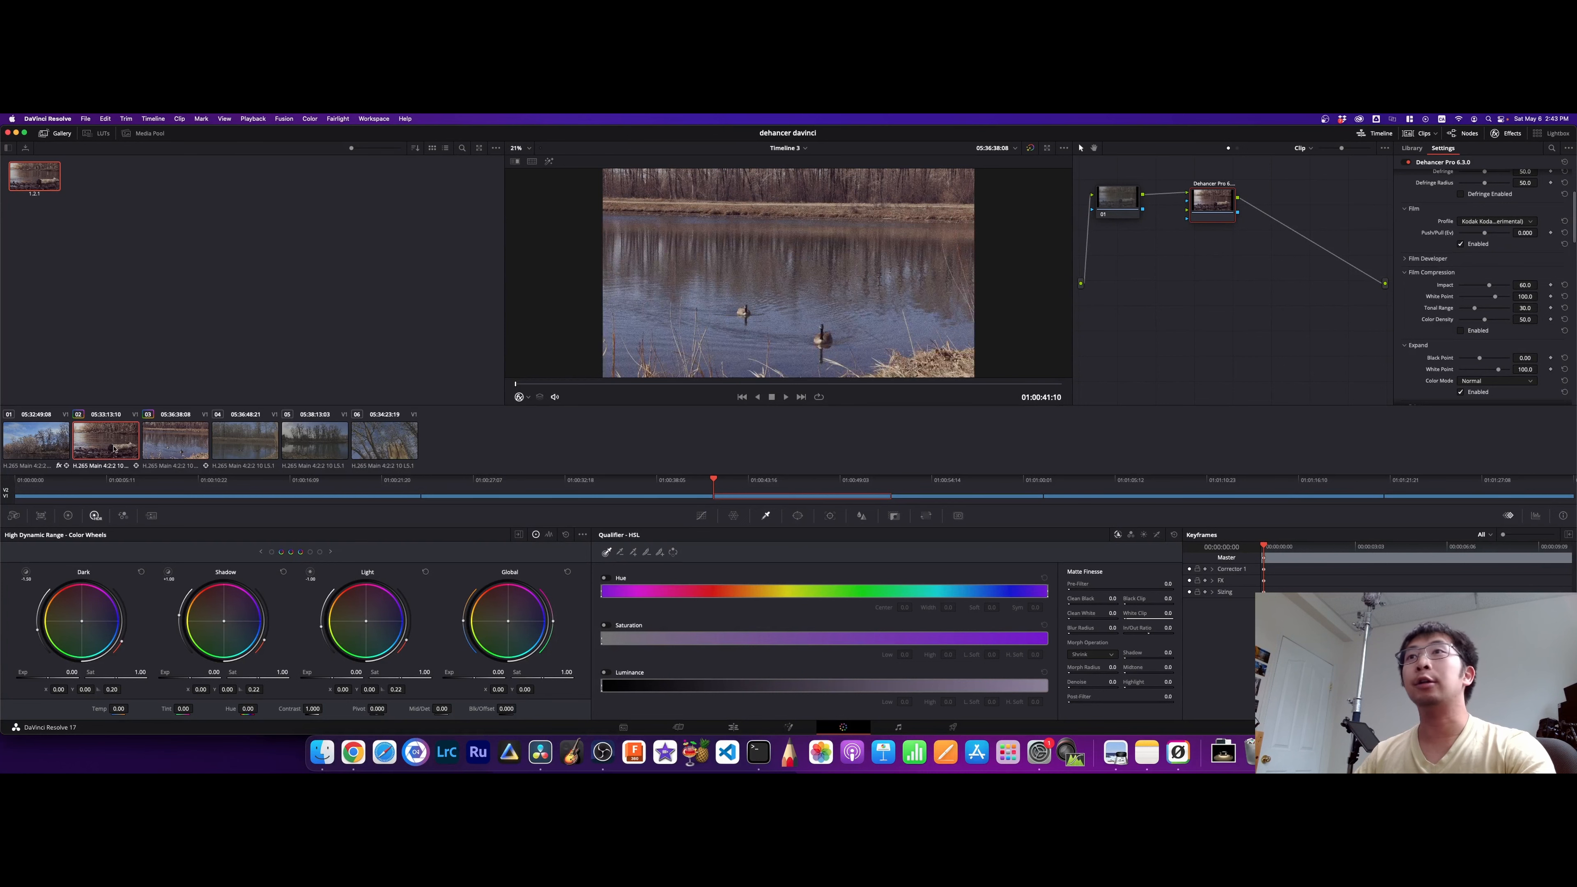
{"action": "left_click", "coordinate": [176, 447]}
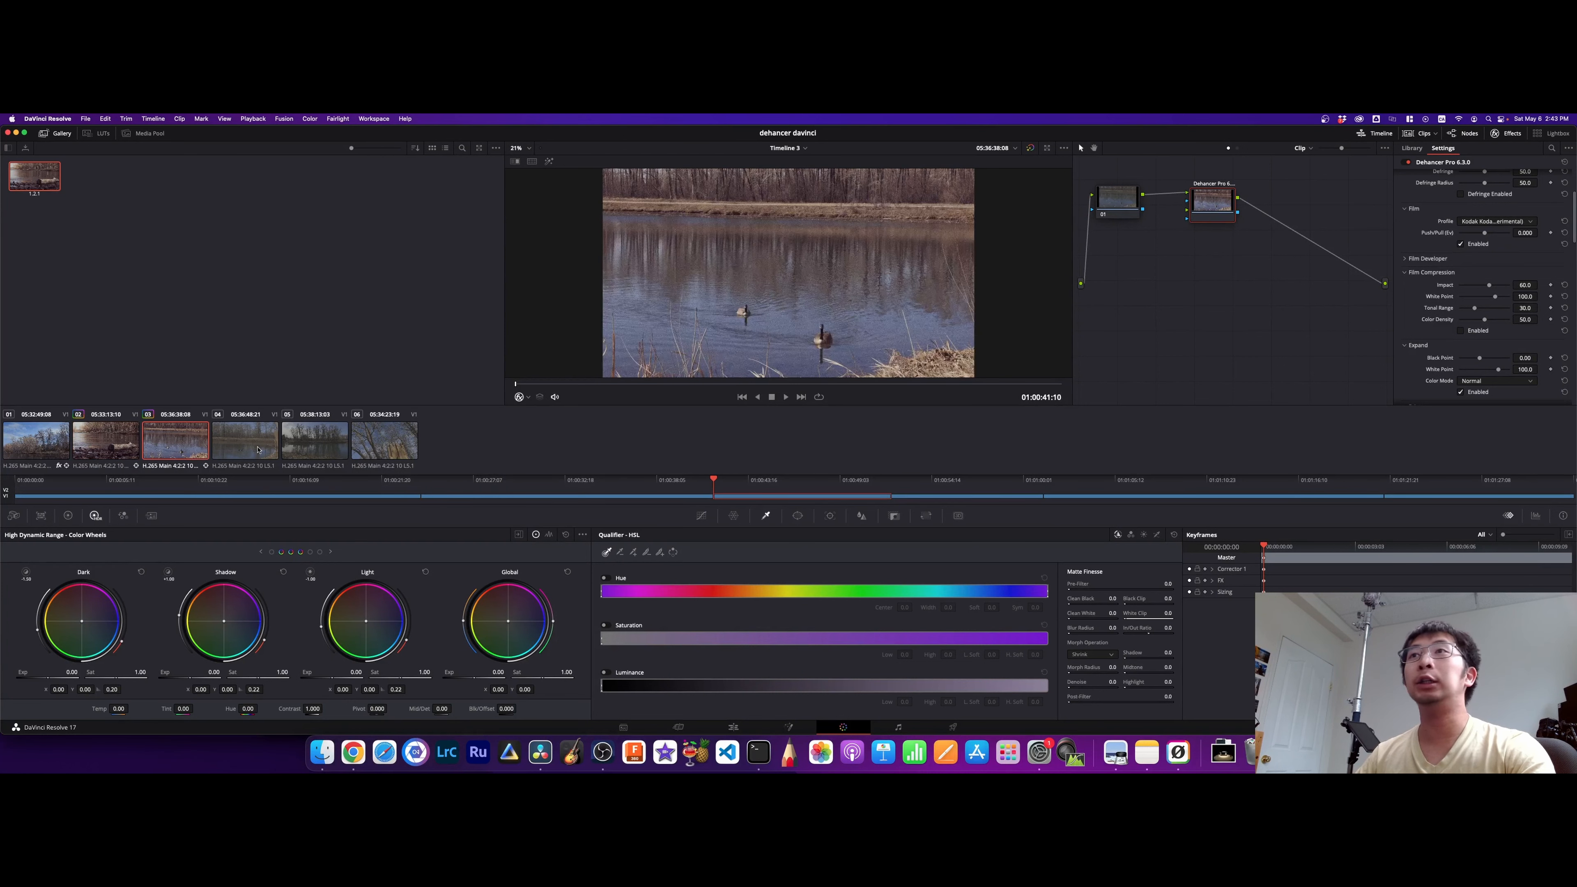
{"action": "left_click", "coordinate": [258, 450]}
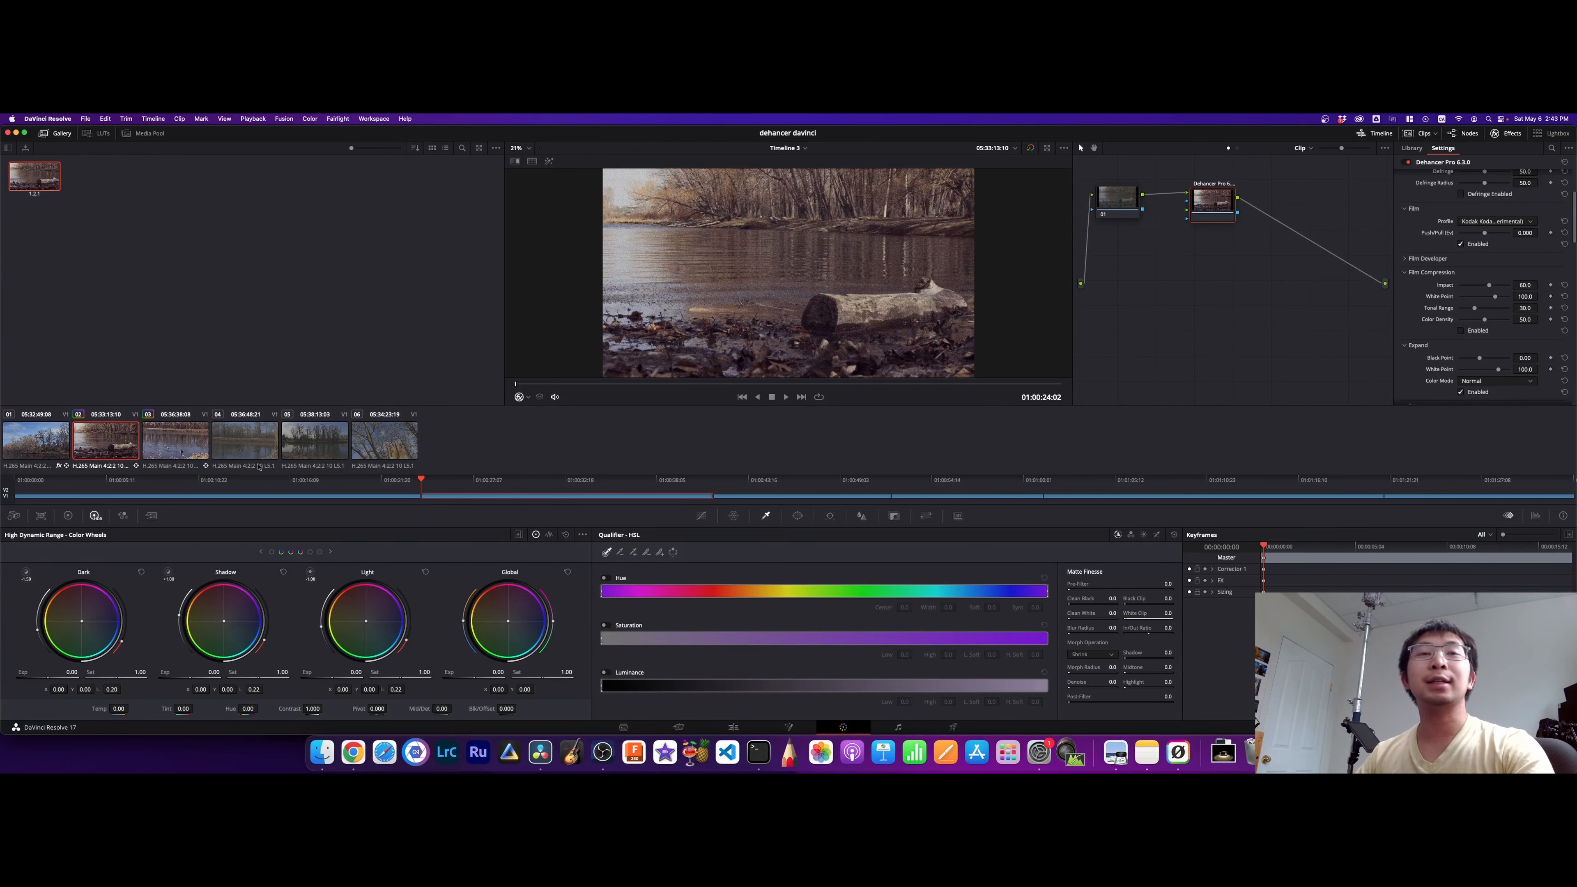
Look up Dehancer Pro among the Edit page's effects and check the Color page viewer's options for grabbing stills
{"action": "left_click", "coordinate": [732, 729]}
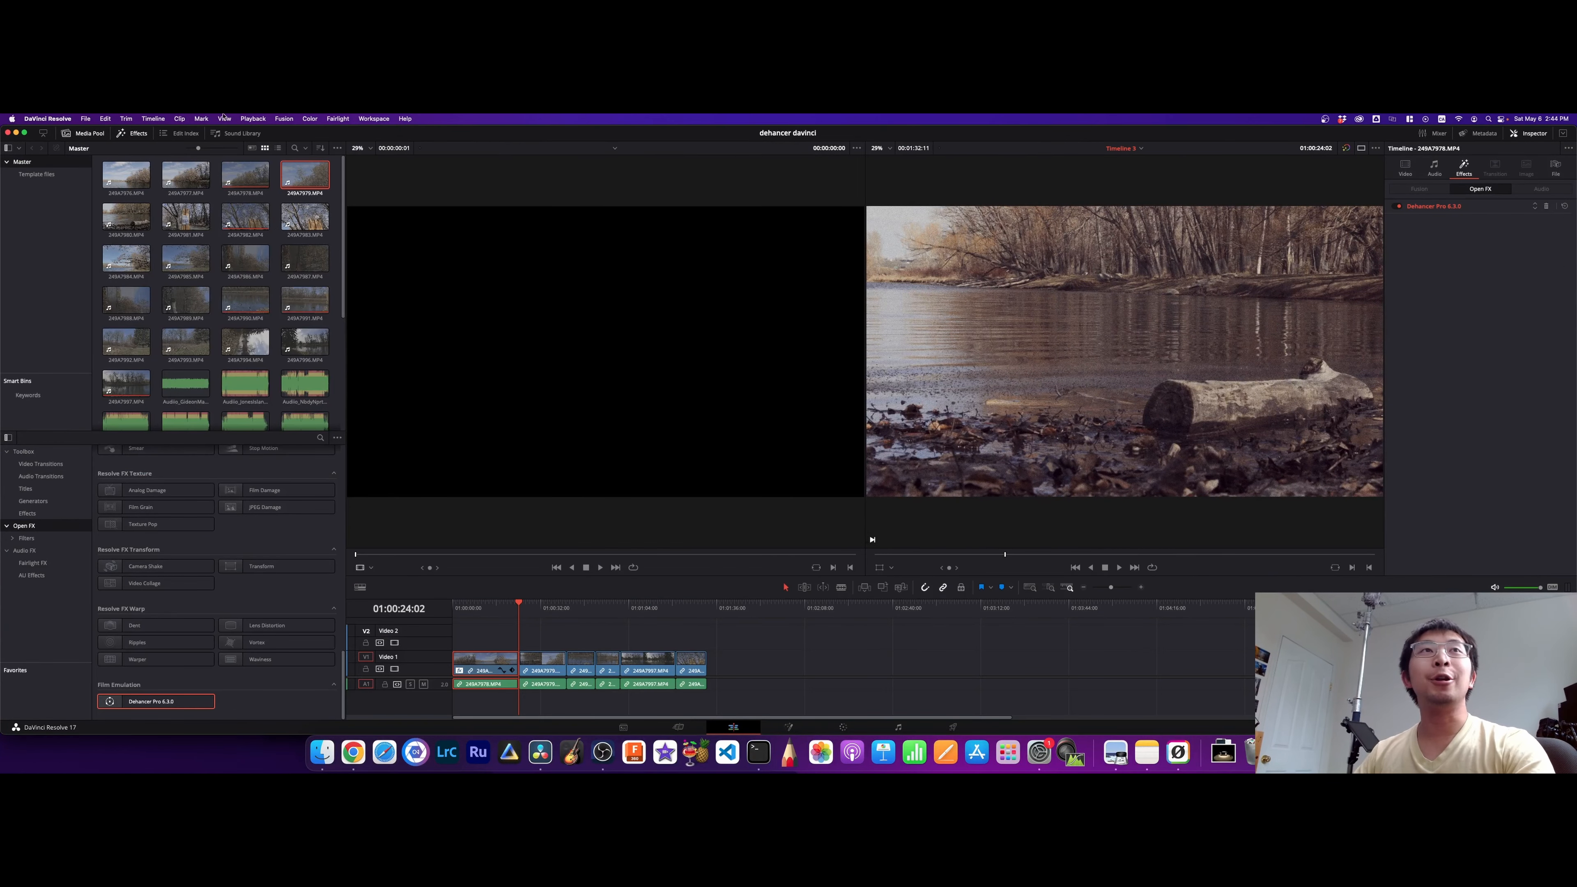
{"action": "left_click", "coordinate": [133, 134]}
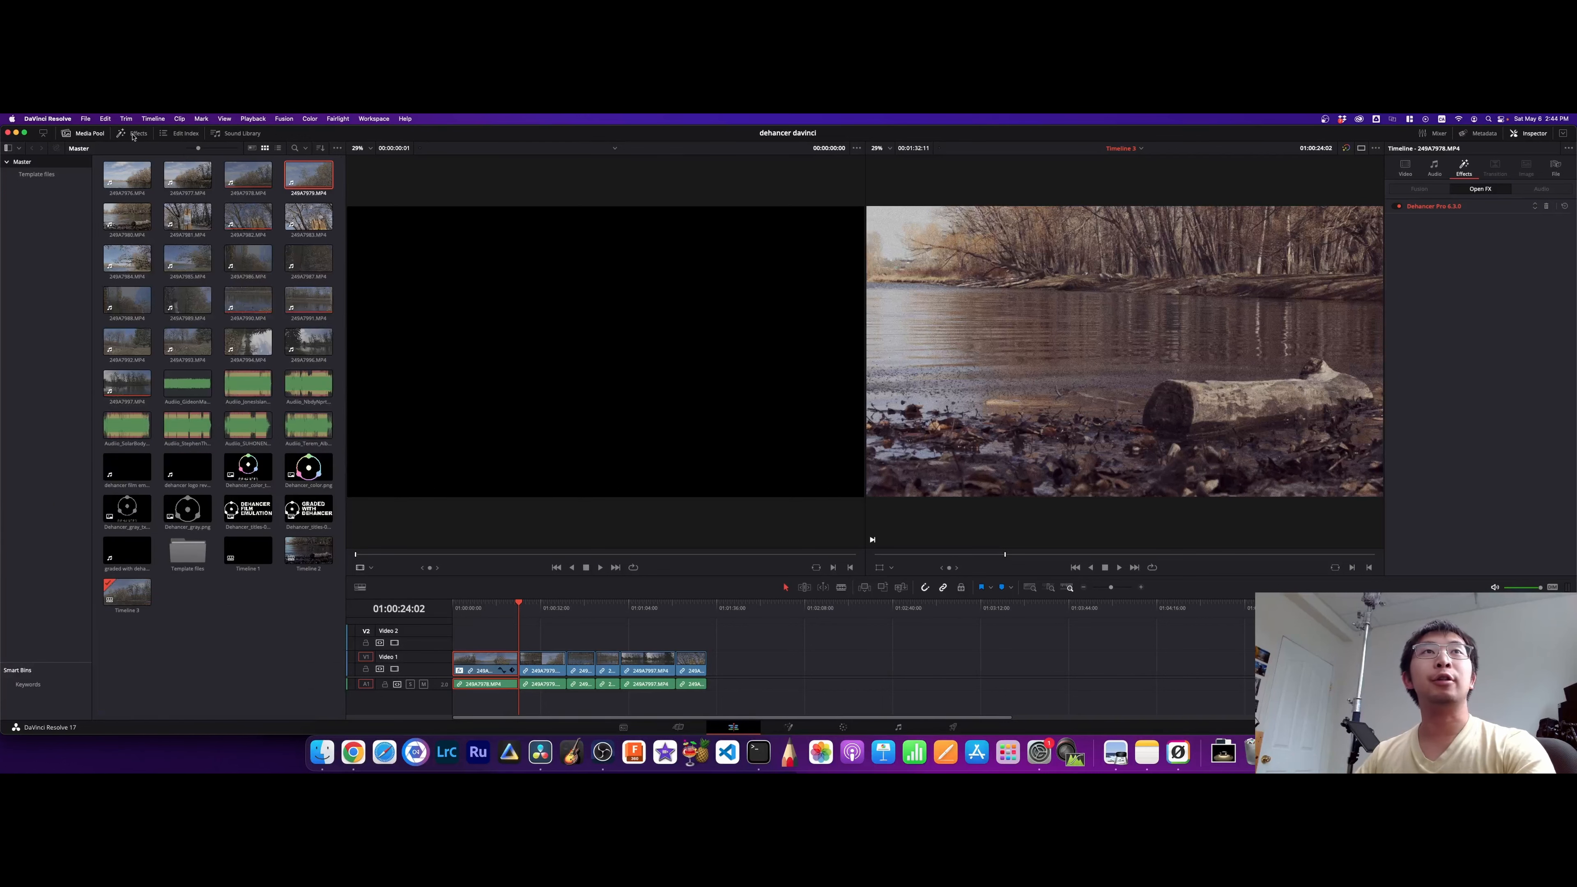
{"action": "left_click", "coordinate": [135, 133]}
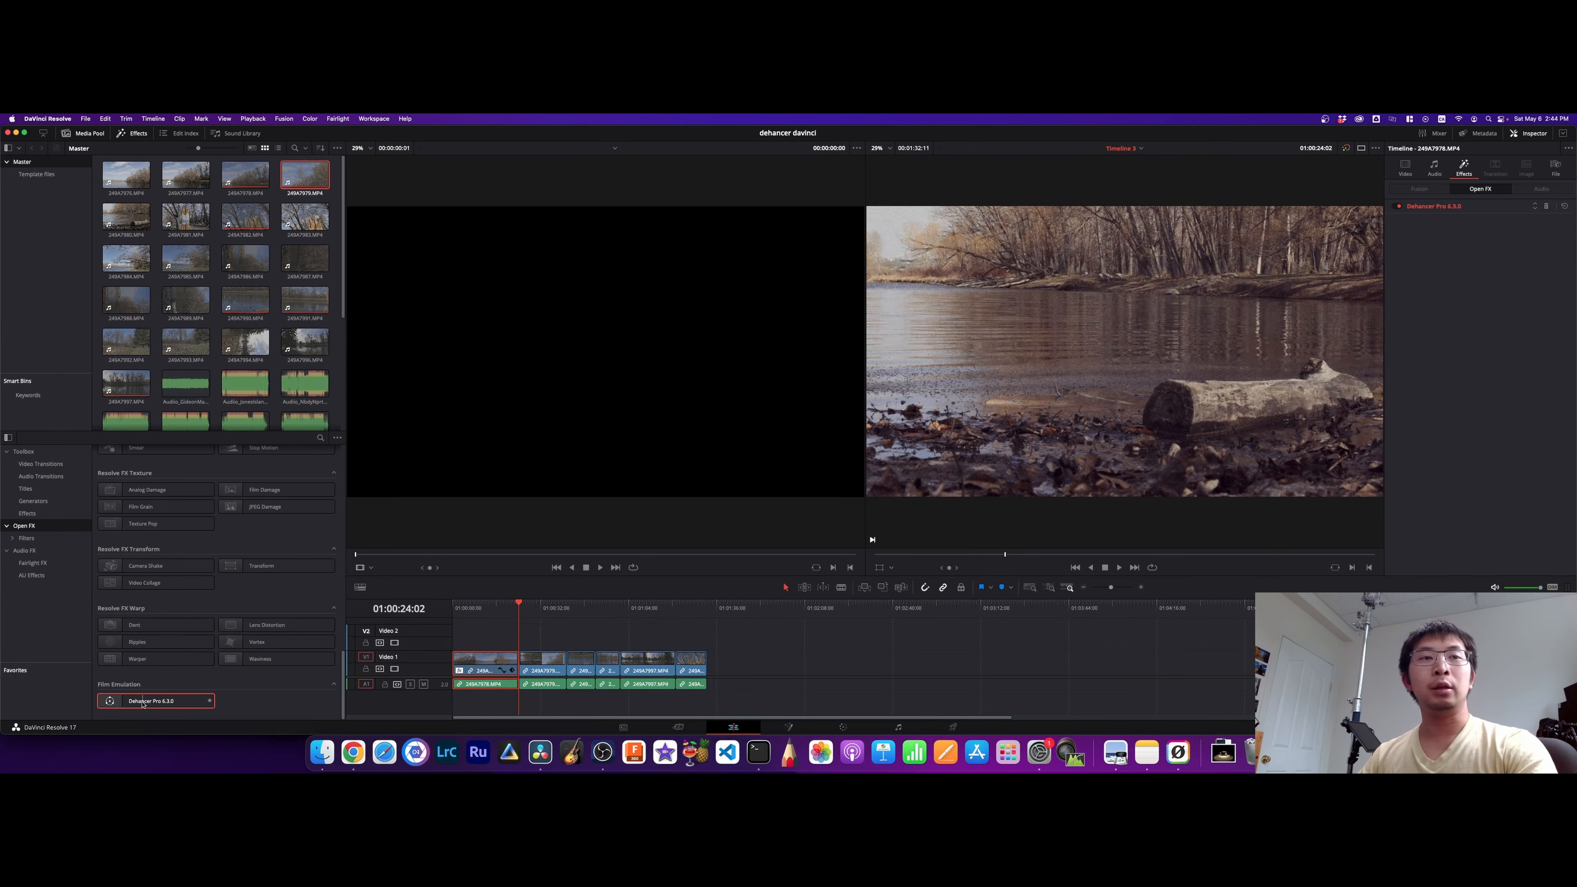
{"action": "left_click_drag", "start_coordinate": [168, 697], "coordinate": [283, 708]}
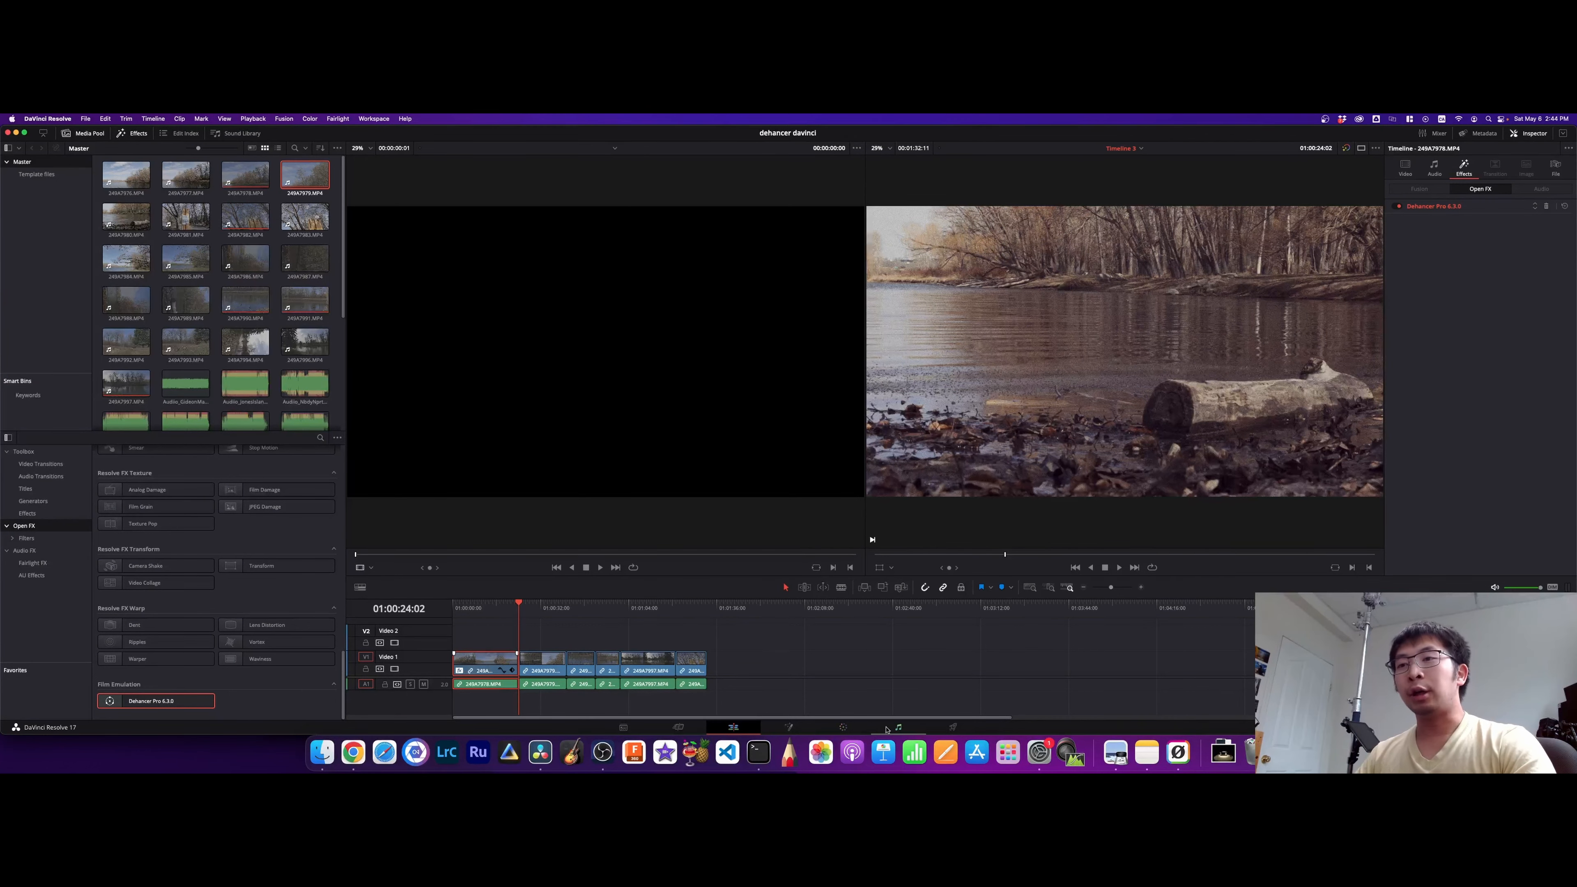
{"action": "left_click", "coordinate": [843, 727]}
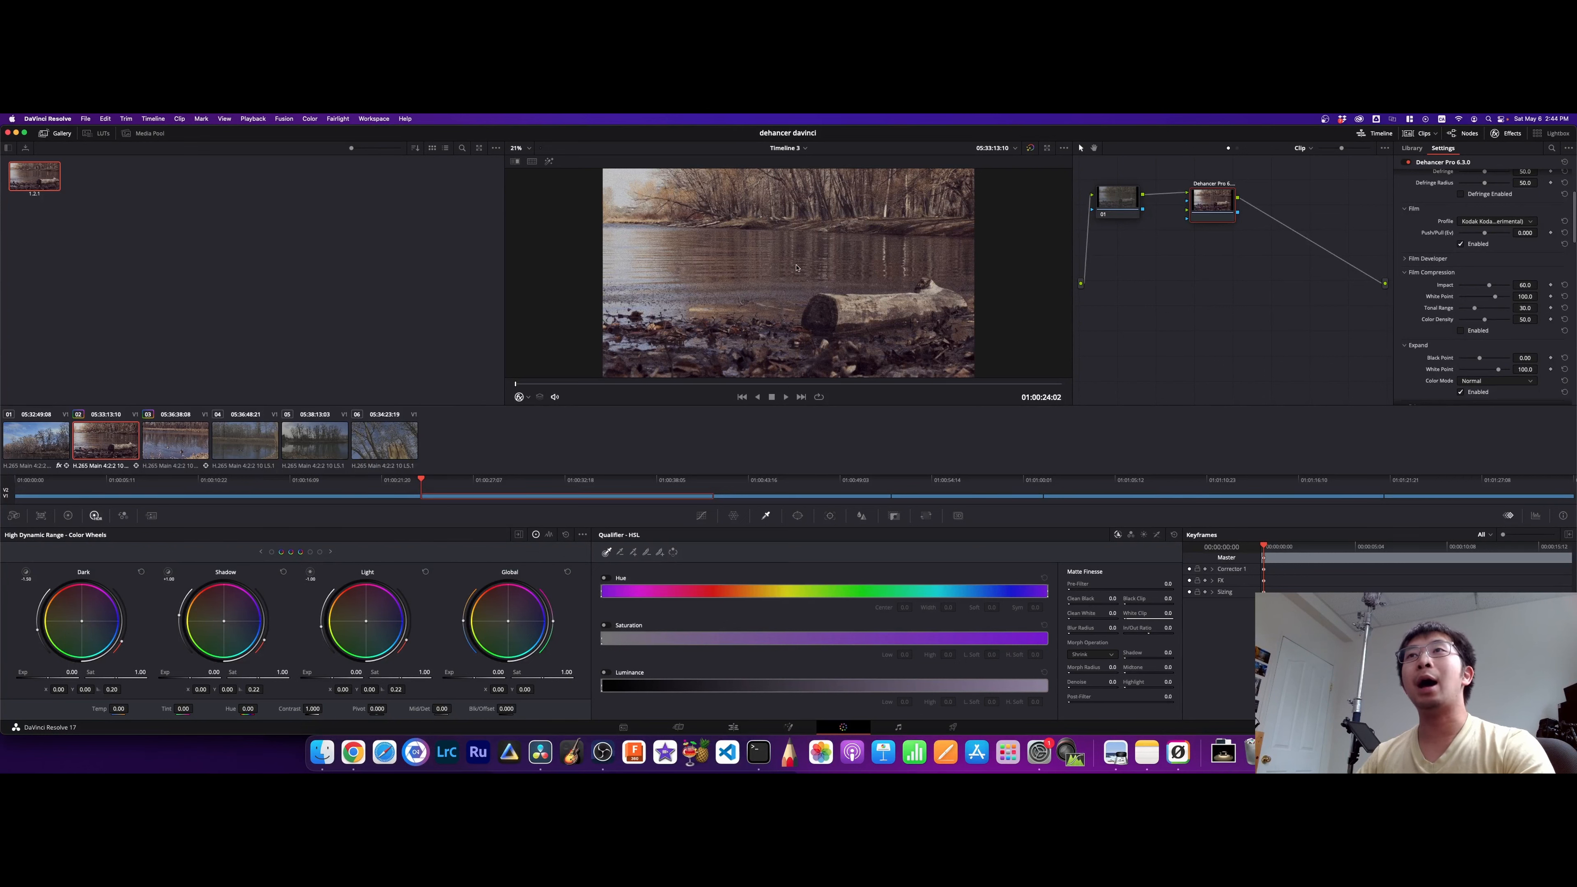
{"action": "right_click", "coordinate": [844, 250]}
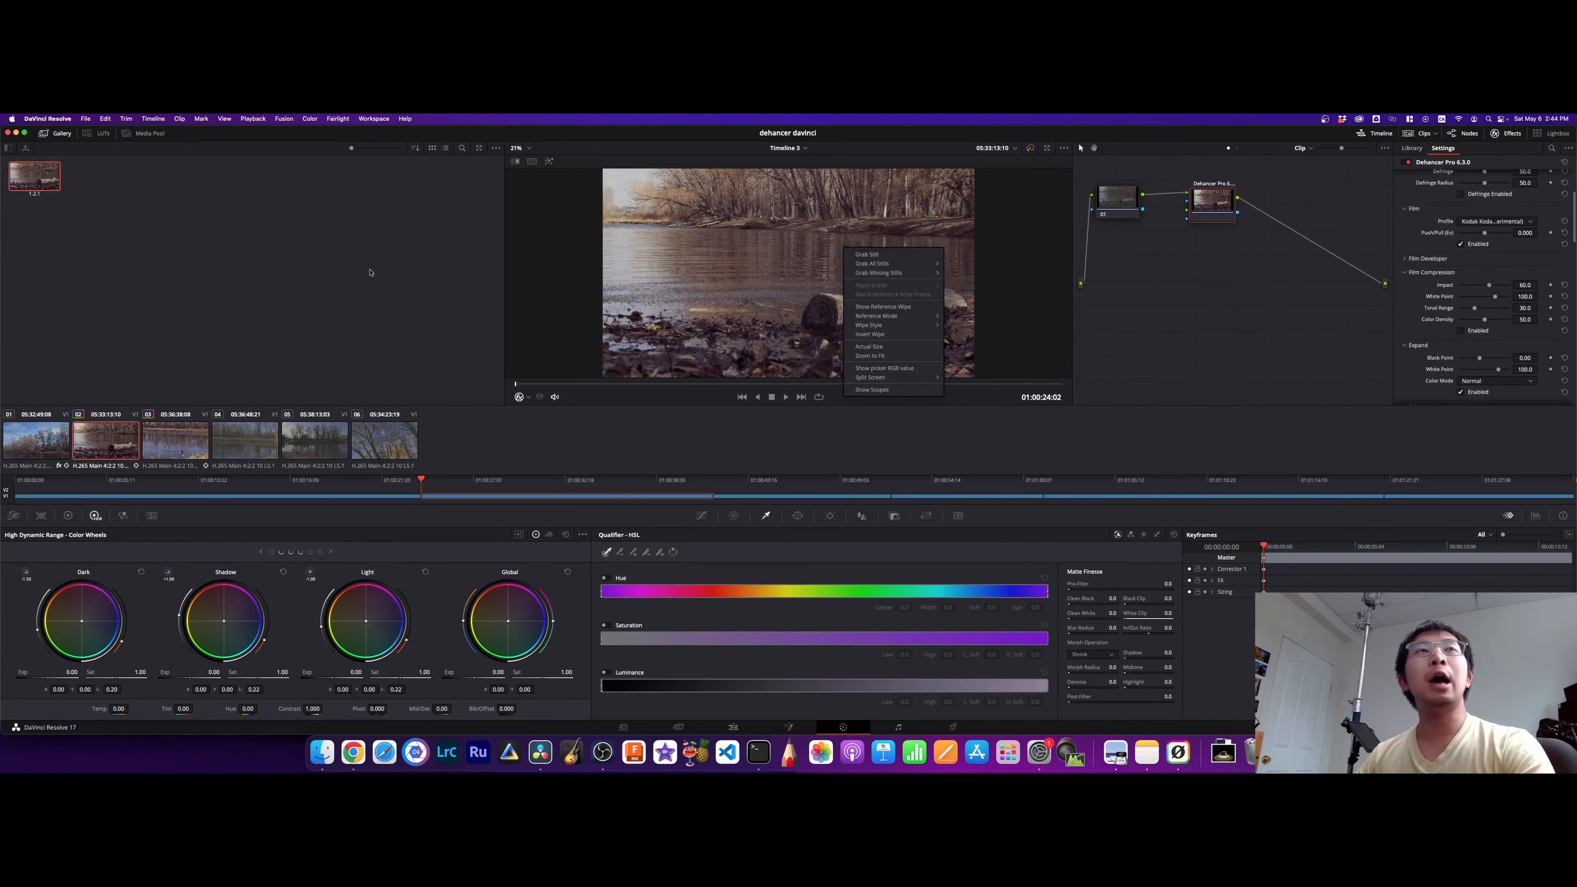
{"action": "key", "text": "Escape"}
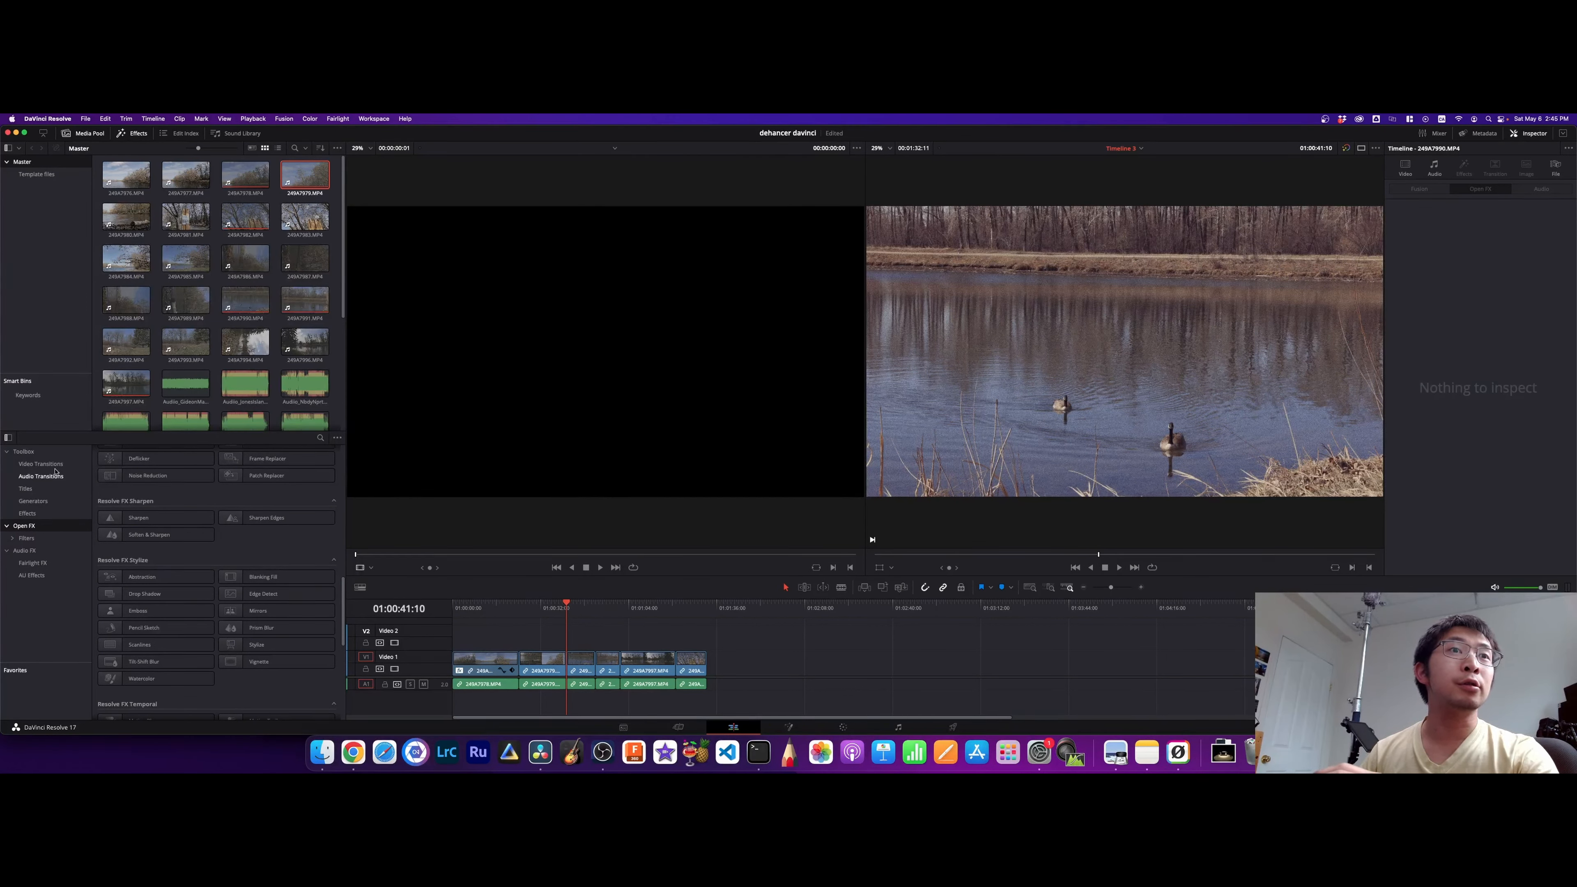
Place an adjustment clip on Video 2 and adjust its ends to cover the last three clips
{"action": "left_click", "coordinate": [44, 513]}
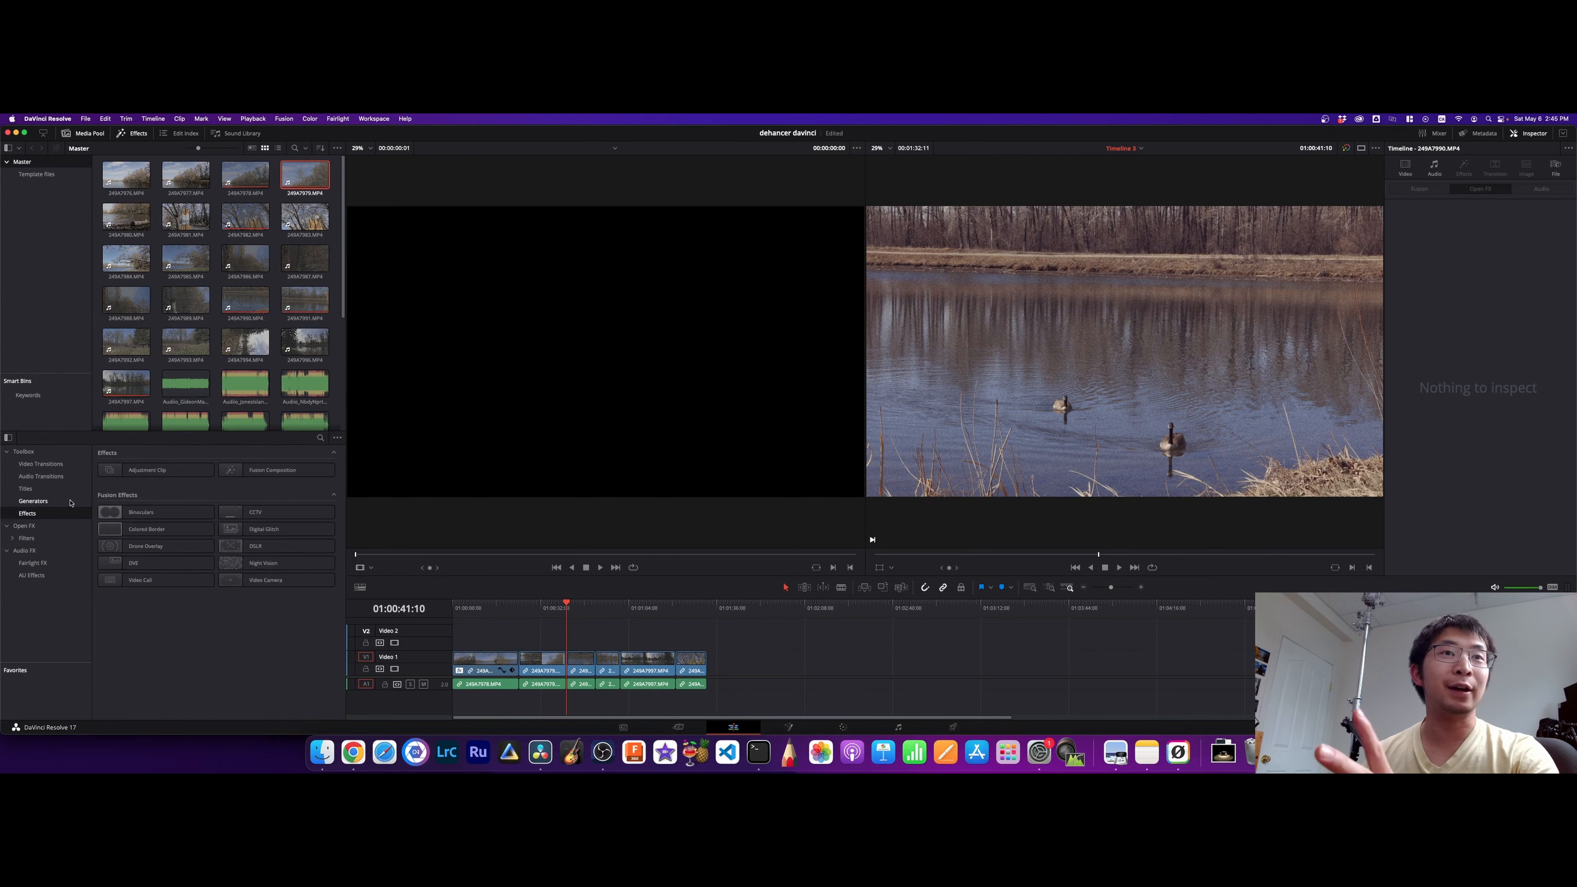
{"action": "left_click_drag", "start_coordinate": [149, 470], "coordinate": [567, 640]}
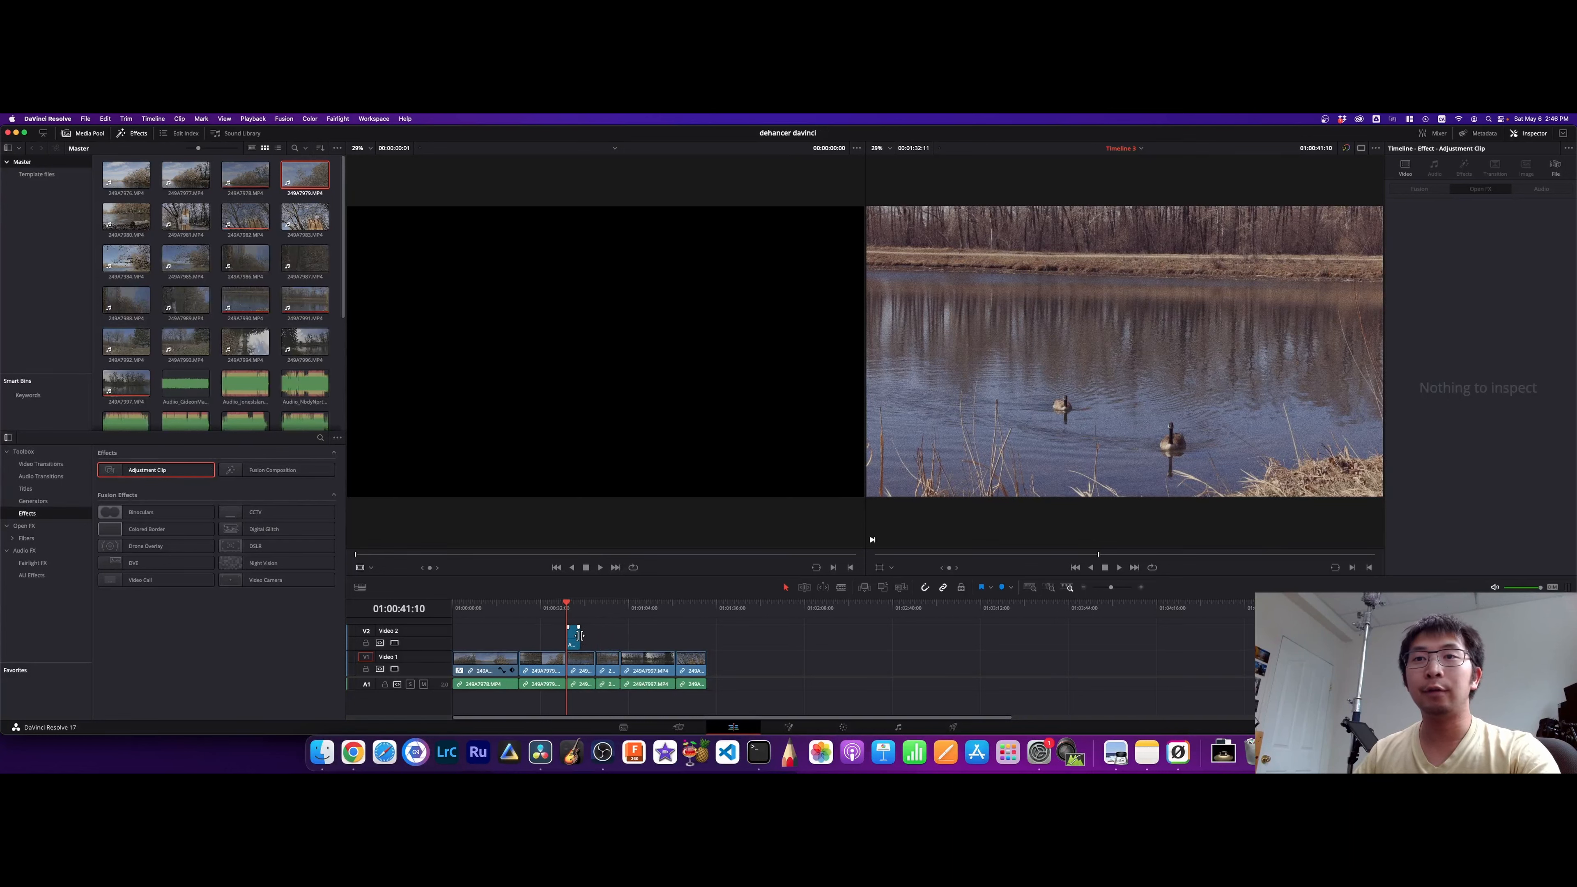
{"action": "left_click_drag", "start_coordinate": [576, 637], "coordinate": [704, 647]}
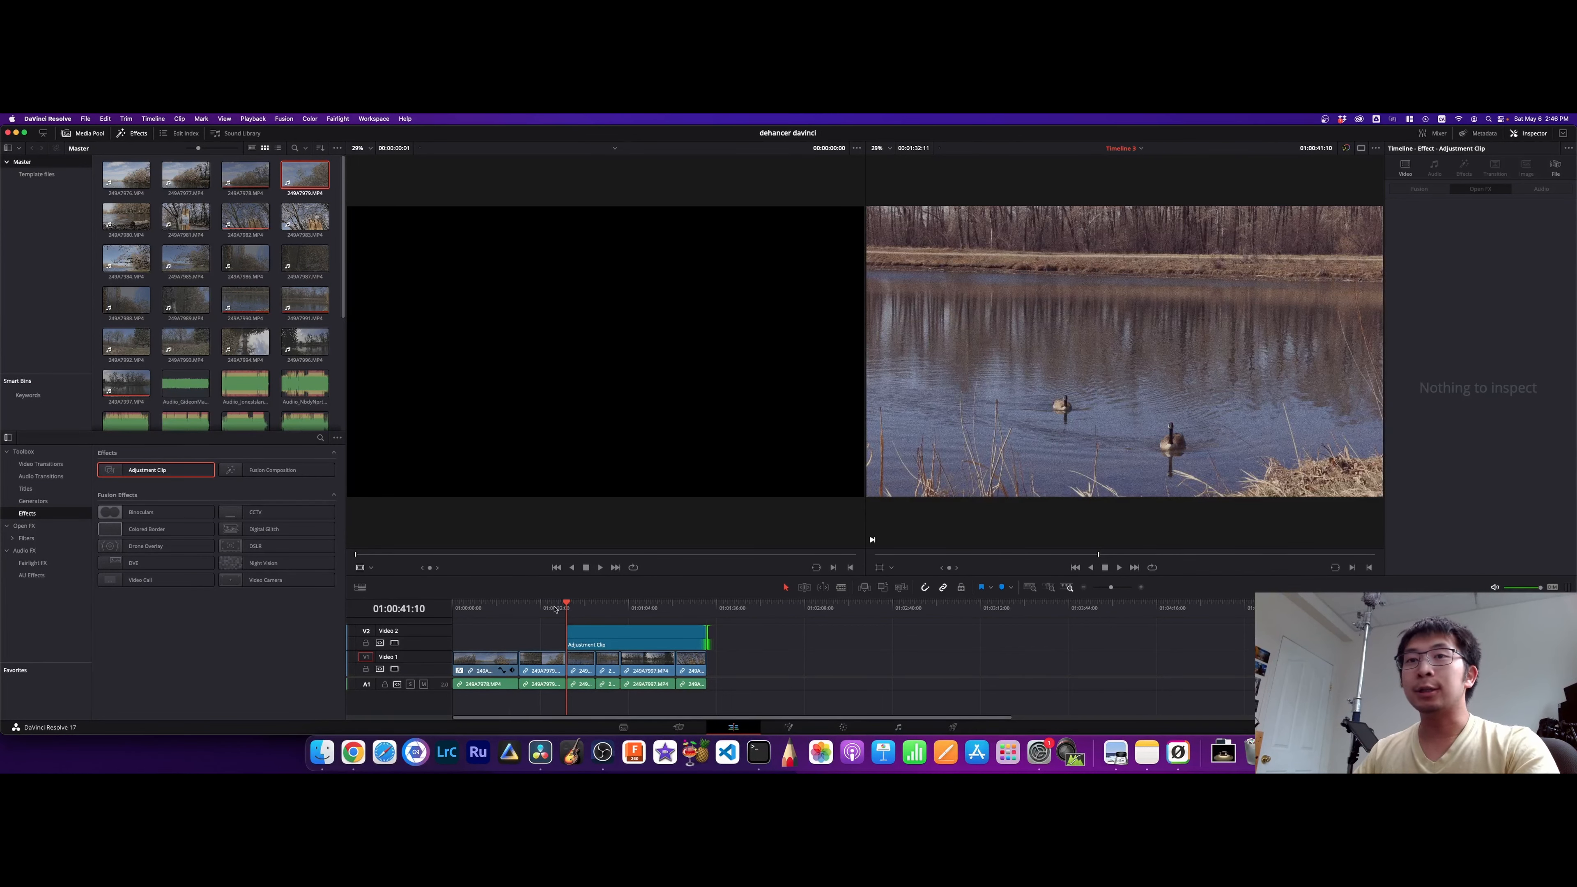
{"action": "left_click", "coordinate": [582, 598]}
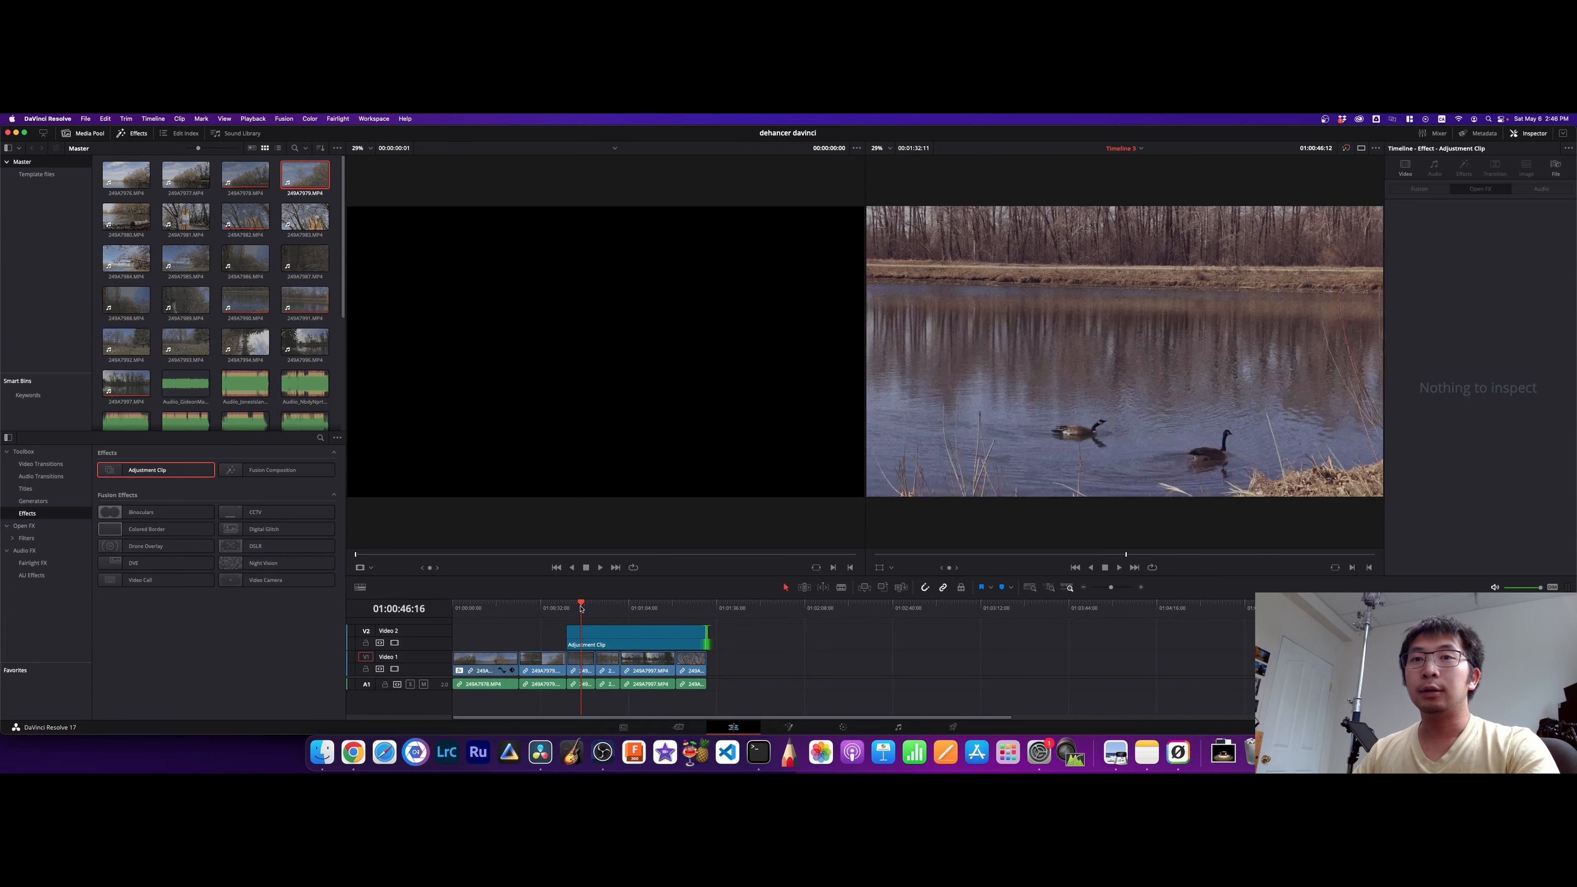
{"action": "left_click", "coordinate": [572, 642]}
{"action": "left_click_drag", "start_coordinate": [571, 642], "coordinate": [595, 642]}
{"action": "left_click", "coordinate": [582, 668]}
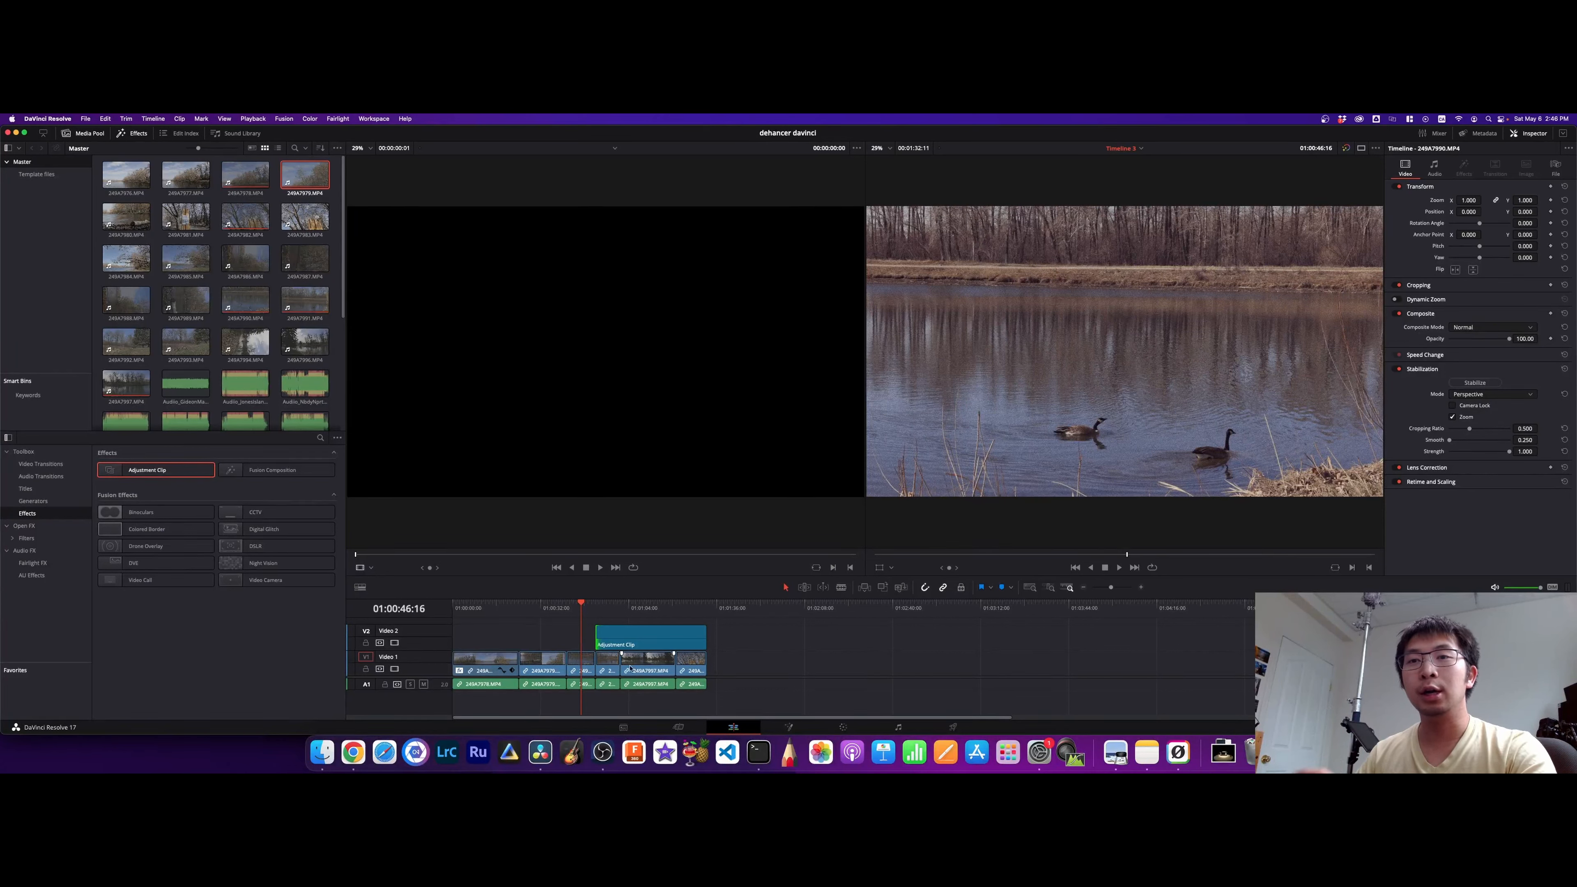
Apply the Dehancer Pro effect to the adjustment clip over the last three clips
{"action": "left_click", "coordinate": [635, 644]}
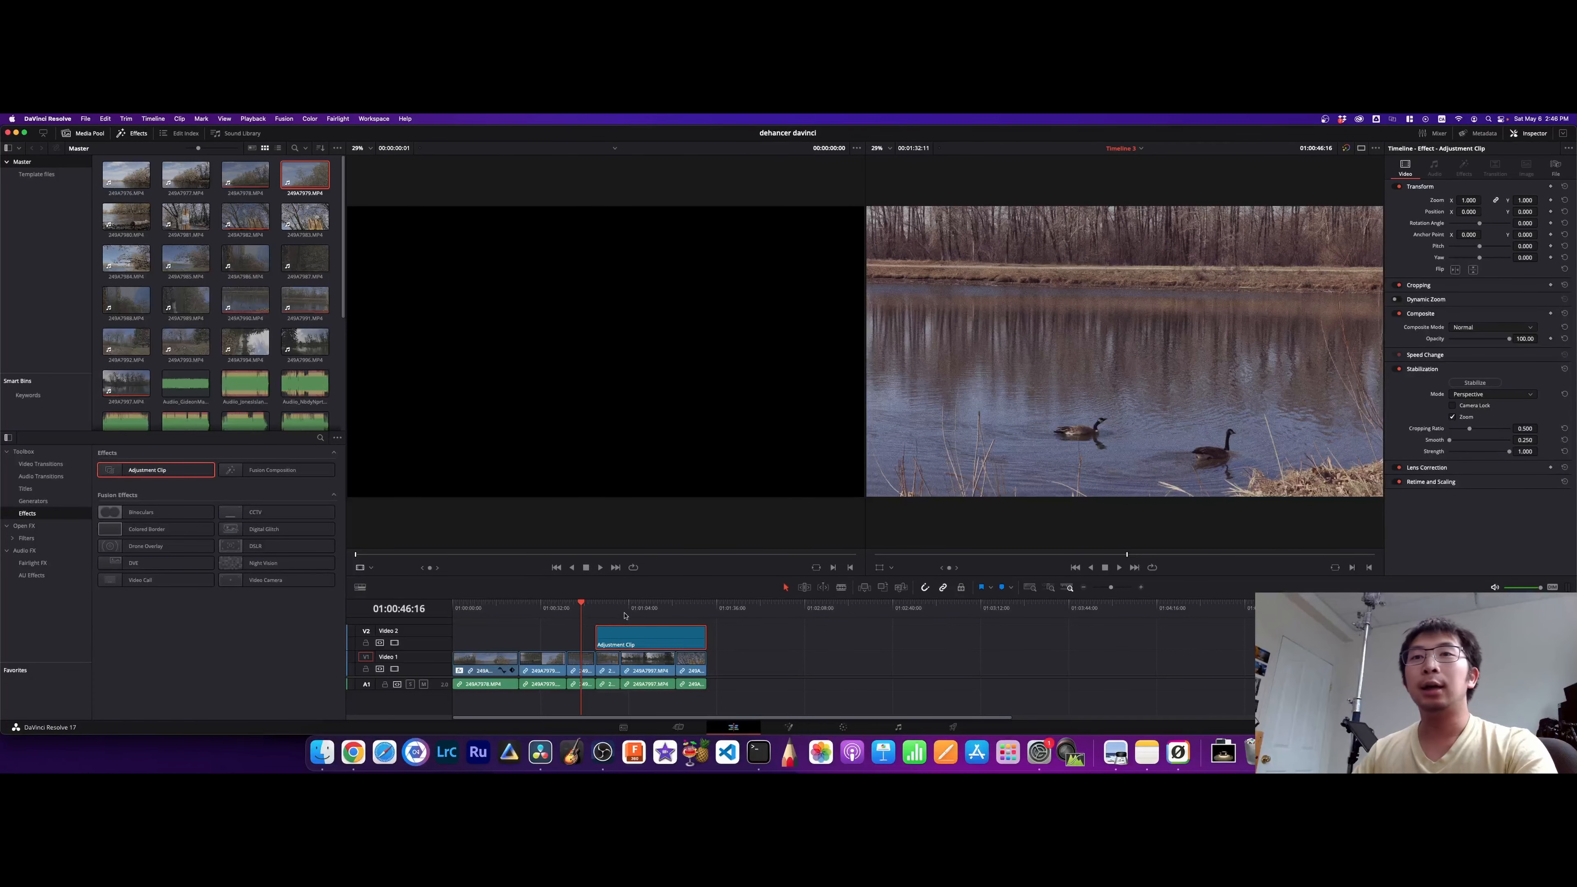
{"action": "mouse_move", "coordinate": [606, 610]}
{"action": "left_mouse_down"}
{"action": "mouse_move", "coordinate": [679, 613]}
{"action": "mouse_move", "coordinate": [617, 615]}
{"action": "left_mouse_up"}
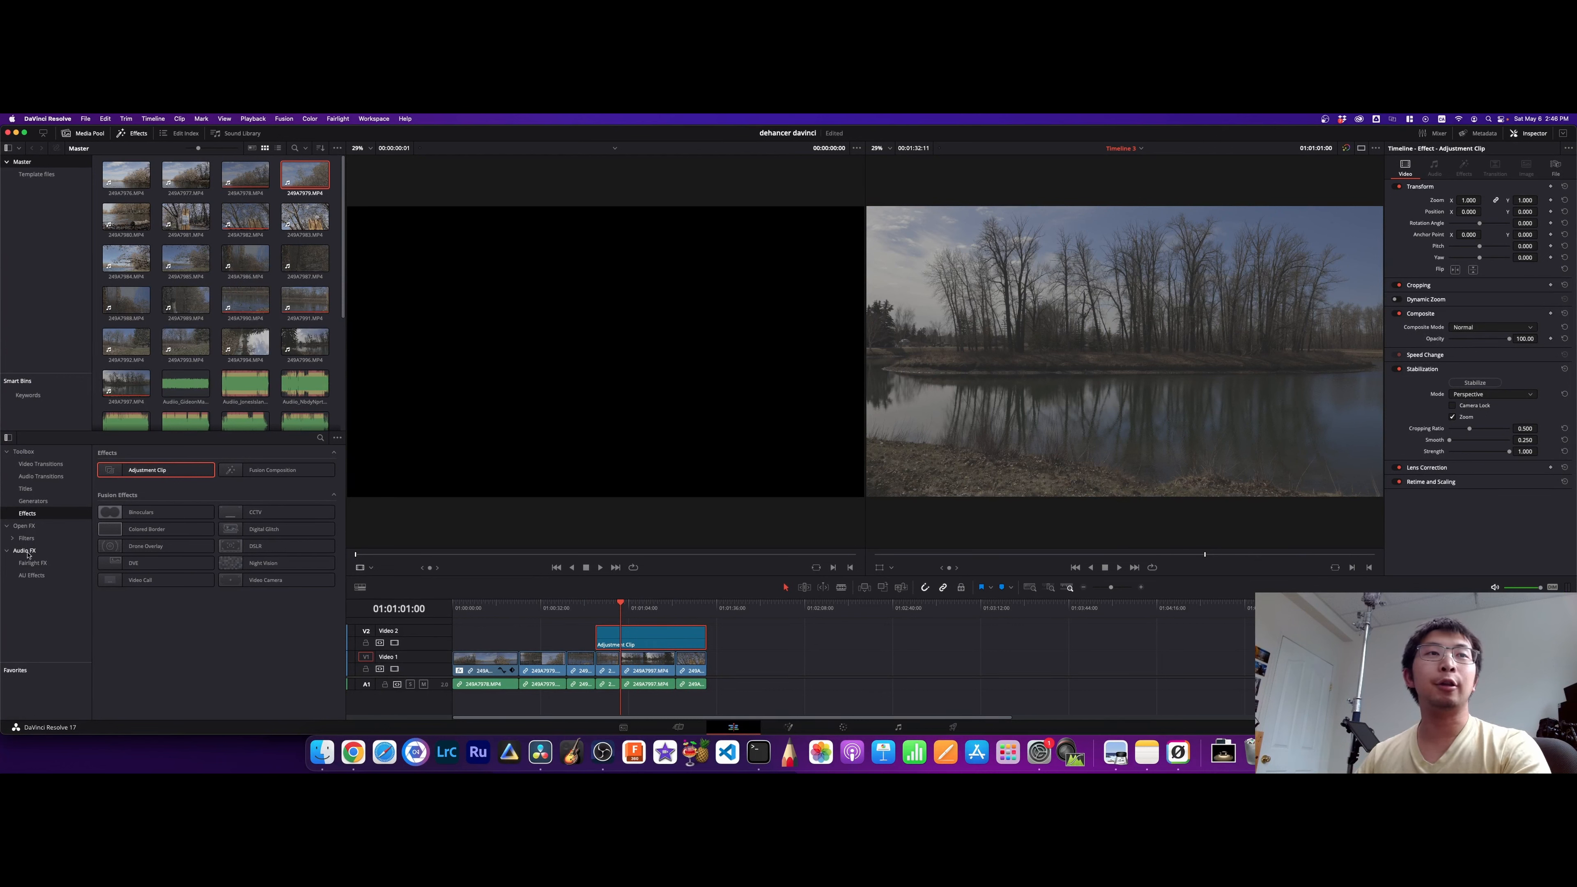
{"action": "left_click", "coordinate": [26, 526]}
{"action": "scroll", "coordinate": [145, 705], "scroll_direction": "down", "scroll_amount": 10}
{"action": "left_click_drag", "start_coordinate": [145, 705], "coordinate": [654, 642]}
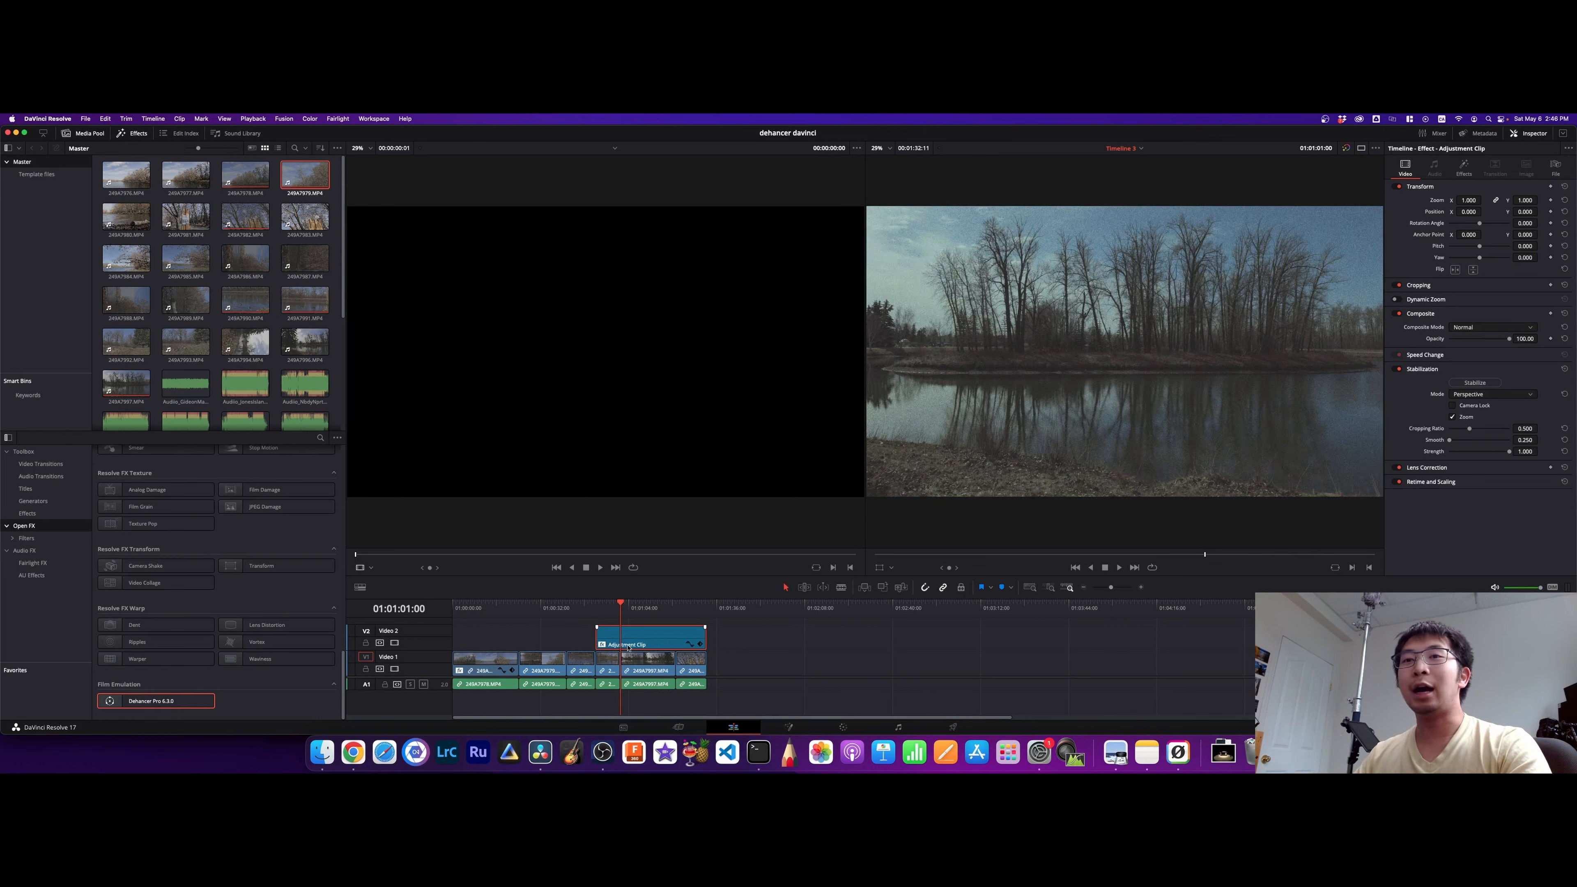
Set the adjustment clip's Dehancer Pro input to Canon R6, Log BT.709, exposure compensation to 1.600 and film profile to Kodak Portra 800
{"action": "left_click", "coordinate": [1465, 166]}
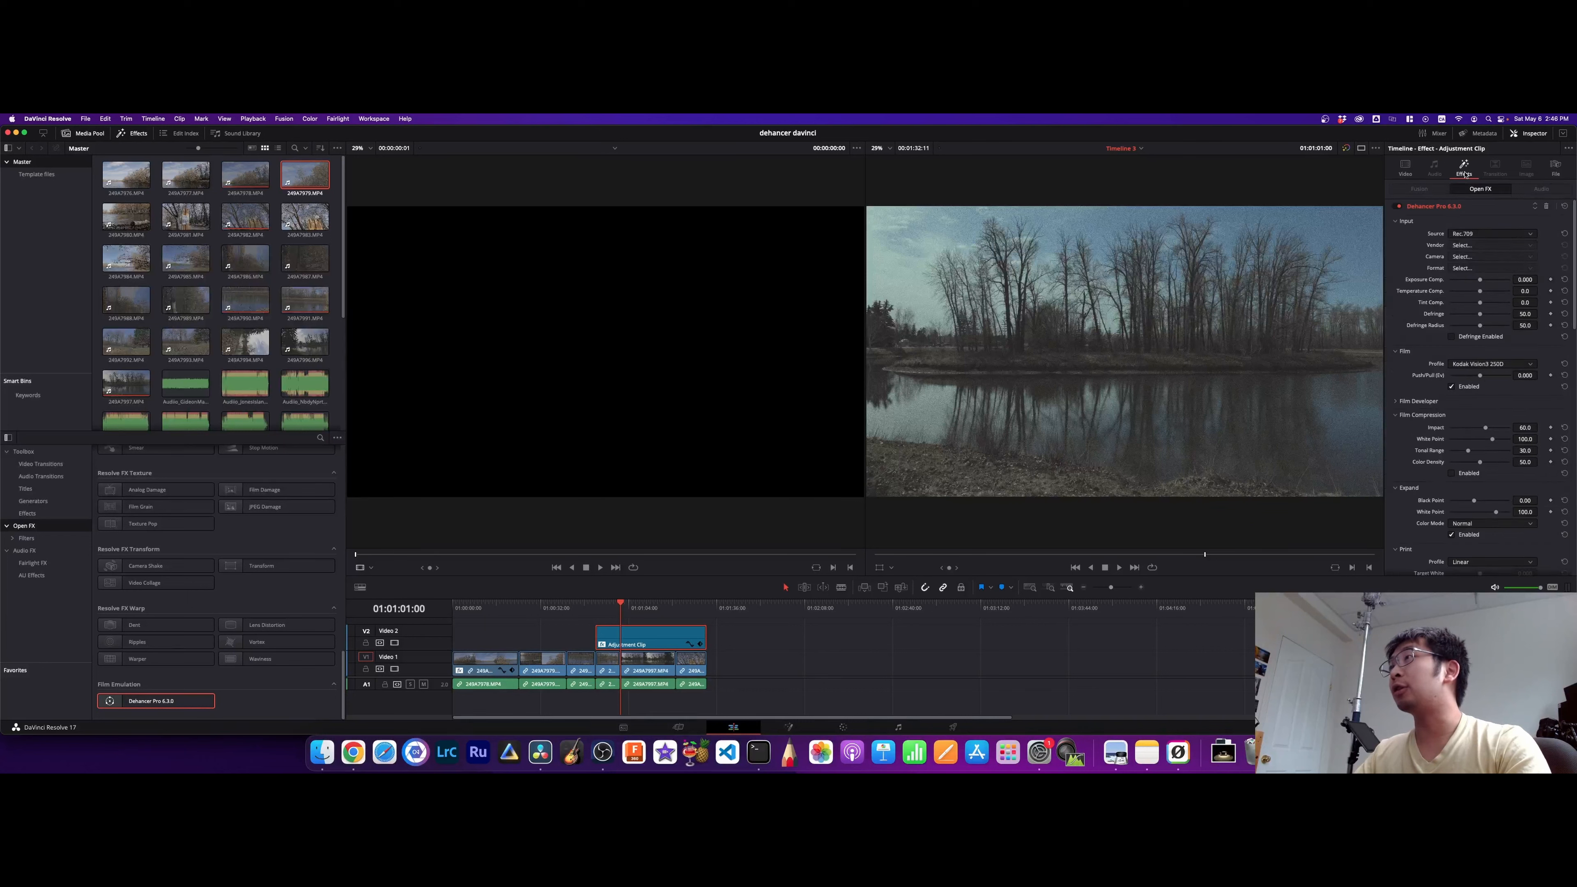
{"action": "left_click", "coordinate": [1473, 234]}
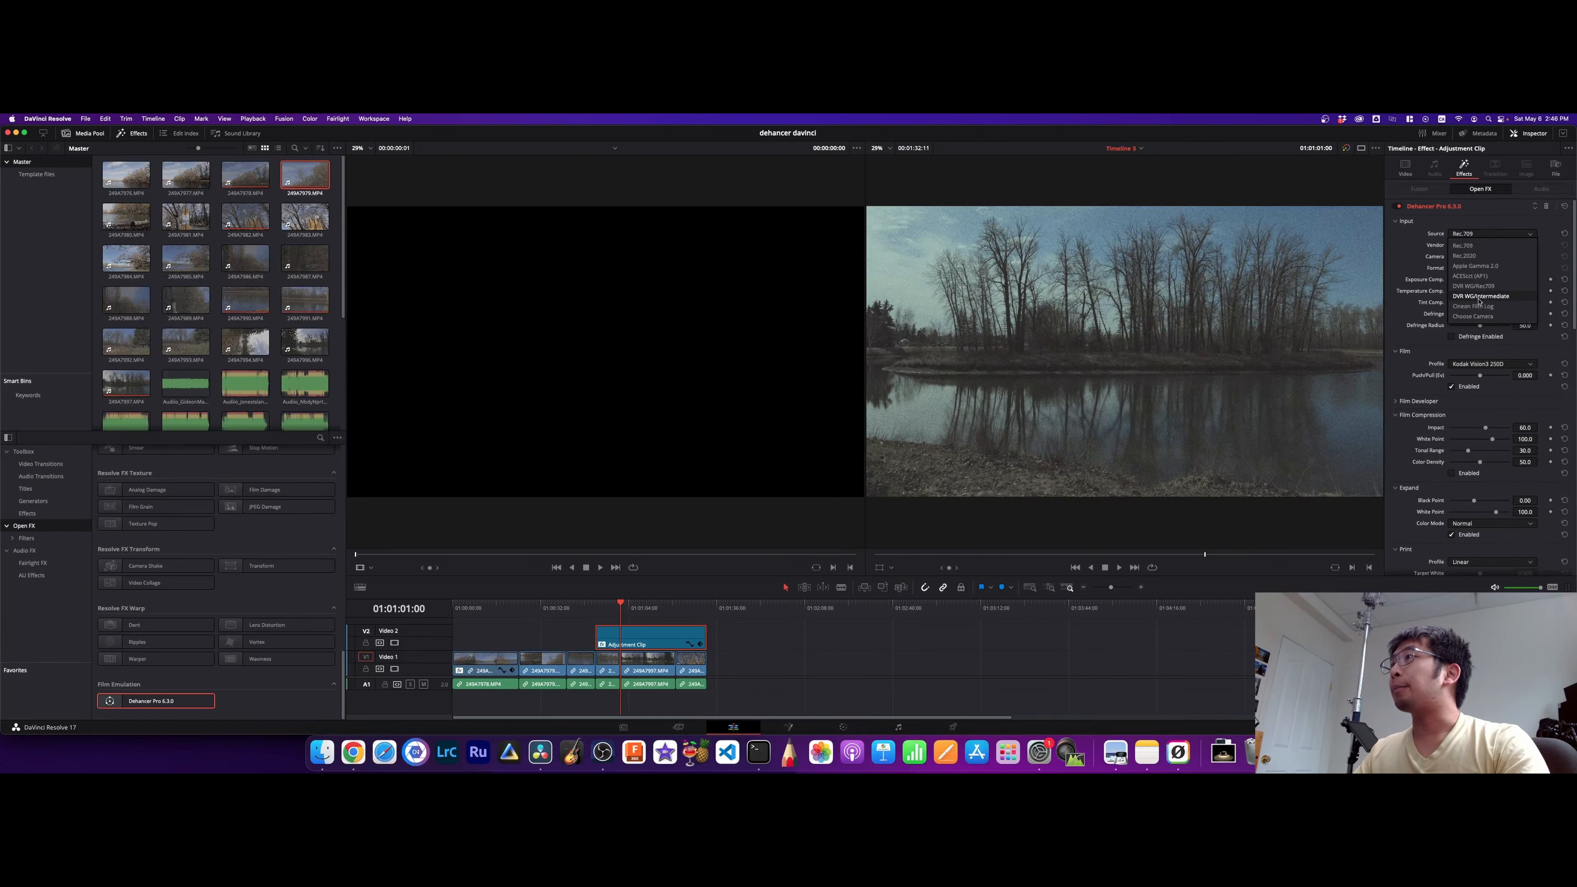
{"action": "left_click", "coordinate": [1481, 315]}
{"action": "left_click", "coordinate": [1470, 246]}
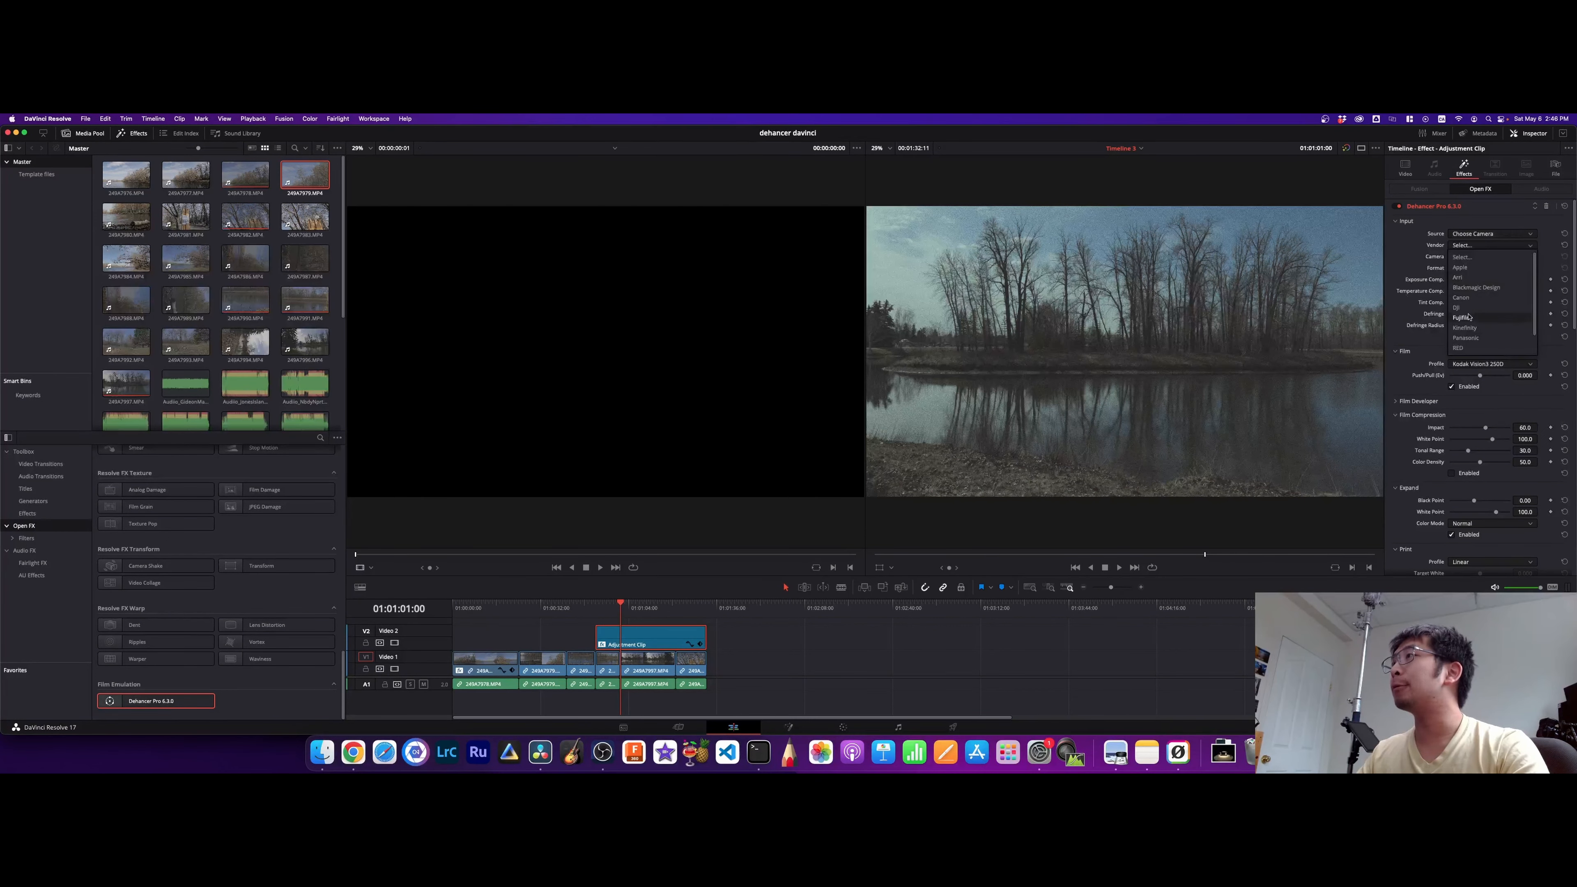
{"action": "left_click", "coordinate": [1466, 298]}
{"action": "left_click", "coordinate": [1490, 257]}
{"action": "left_click", "coordinate": [1484, 313]}
{"action": "left_click", "coordinate": [1491, 364]}
{"action": "left_click", "coordinate": [1491, 365]}
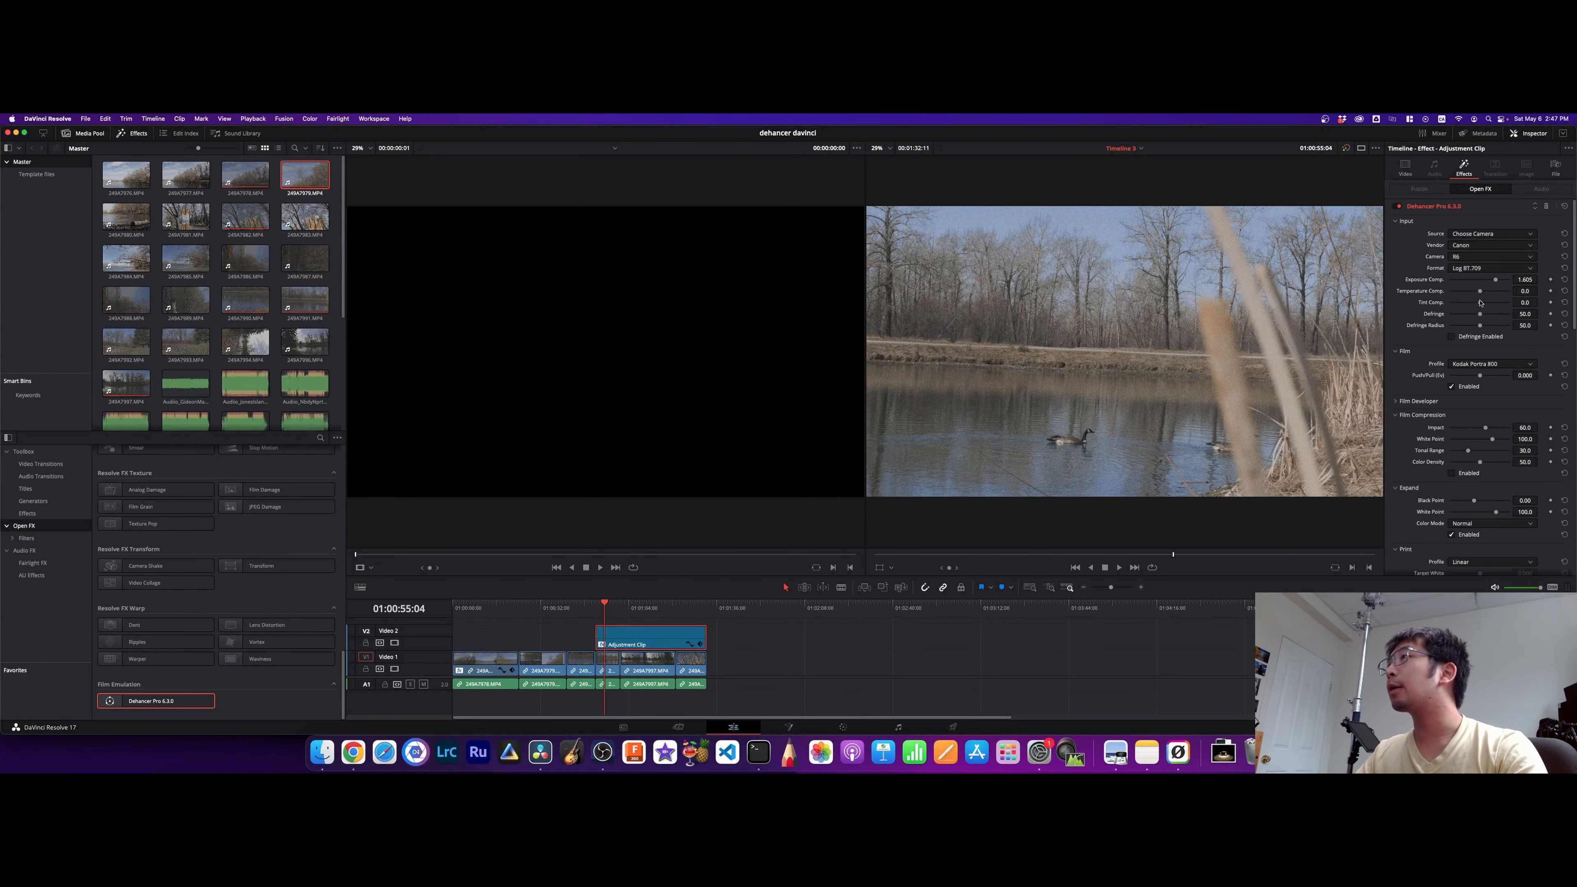
Set the halation smoothness in the adjustment clip's Dehancer Pro effect to 32.5
{"action": "scroll", "coordinate": [1469, 452], "scroll_direction": "down", "scroll_amount": 10}
{"action": "scroll", "coordinate": [1469, 452], "scroll_direction": "down", "scroll_amount": 10}
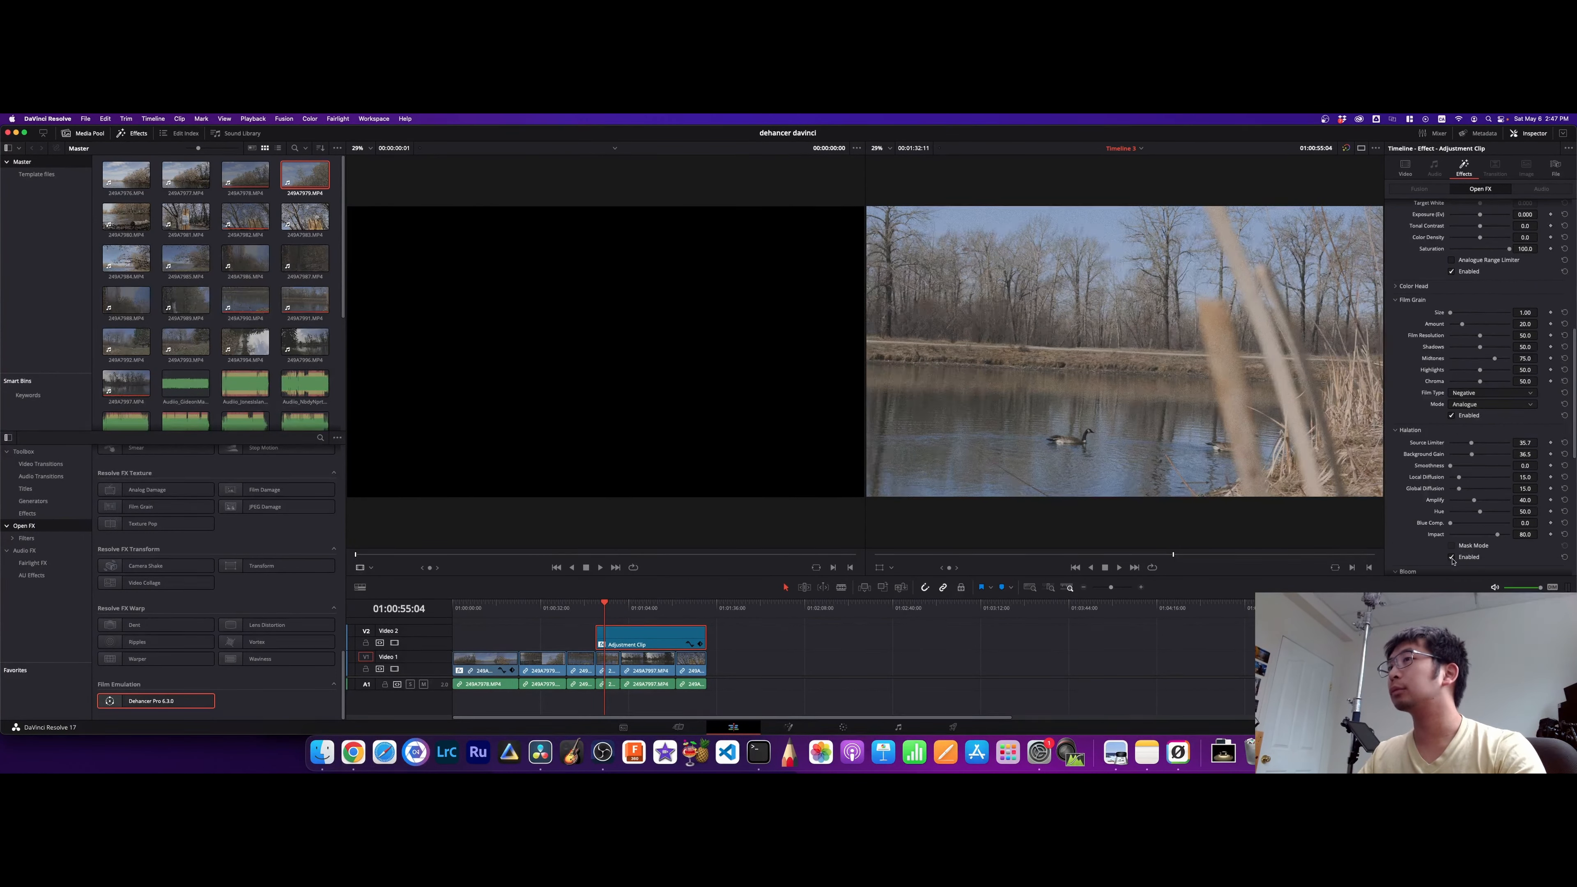
{"action": "left_click_drag", "start_coordinate": [1476, 385], "coordinate": [1461, 397]}
{"action": "scroll", "coordinate": [1490, 415], "scroll_direction": "down", "scroll_amount": 1}
Set the film grain amount and film resolution to 7.0, shadows to 46.5, midtones to 17.0 and chroma to 69.0, and lower the highlights
{"action": "scroll", "coordinate": [1495, 416], "scroll_direction": "up", "scroll_amount": 5}
{"action": "scroll", "coordinate": [1495, 416], "scroll_direction": "up", "scroll_amount": 10}
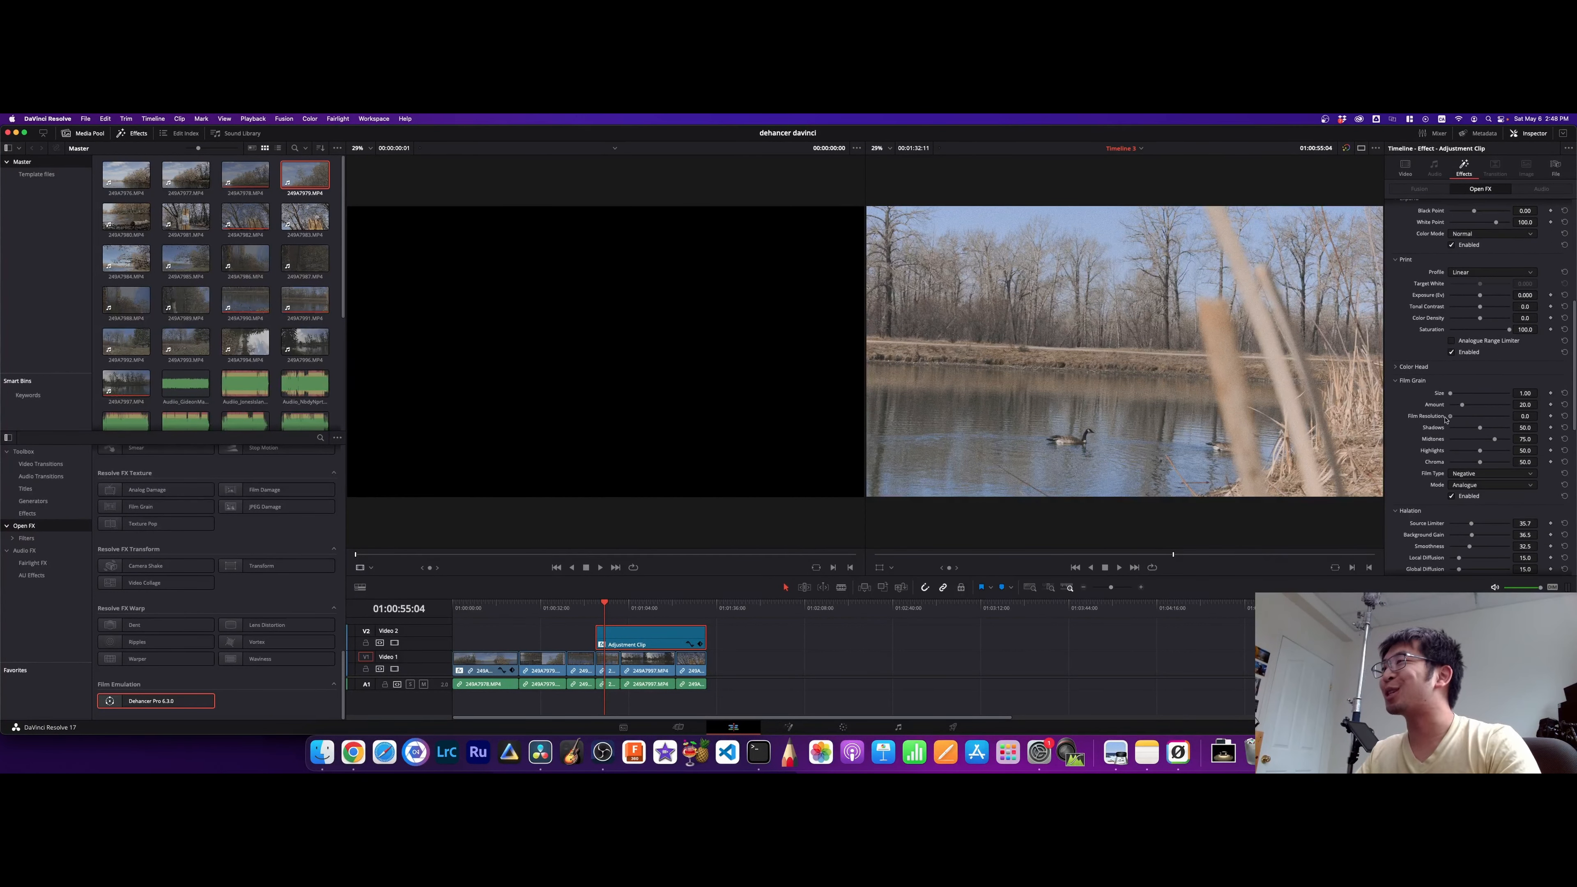
{"action": "mouse_move", "coordinate": [1447, 420]}
{"action": "left_mouse_down"}
{"action": "mouse_move", "coordinate": [1455, 406]}
{"action": "mouse_move", "coordinate": [1463, 433]}
{"action": "left_mouse_up"}
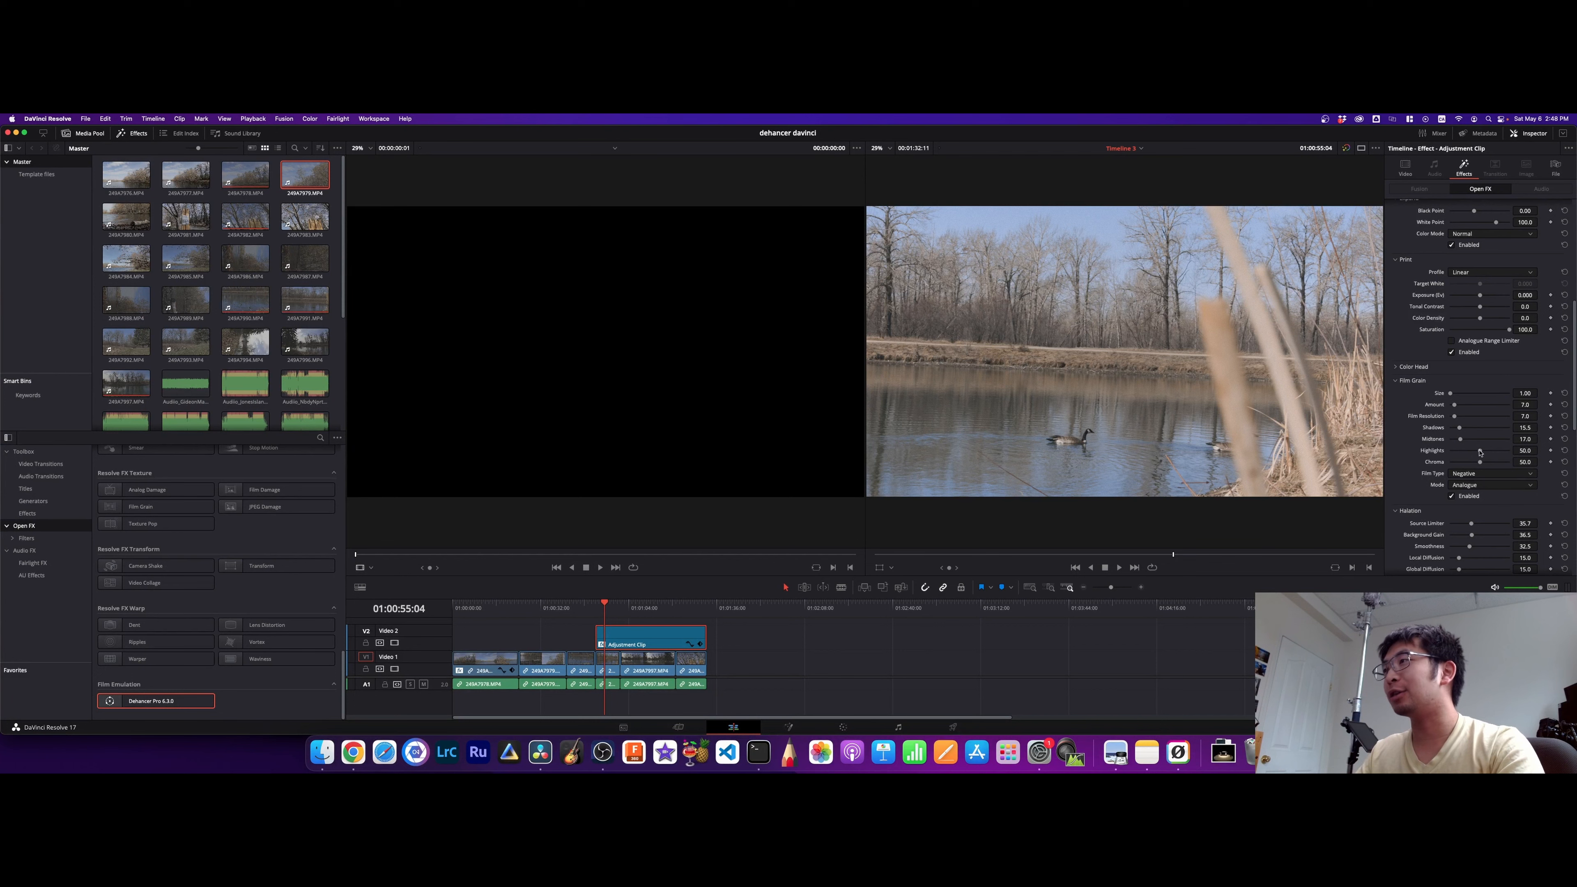
{"action": "mouse_move", "coordinate": [1471, 454]}
{"action": "left_mouse_down"}
{"action": "mouse_move", "coordinate": [1478, 464]}
{"action": "mouse_move", "coordinate": [1450, 466]}
{"action": "mouse_move", "coordinate": [1493, 466]}
{"action": "mouse_move", "coordinate": [1478, 430]}
{"action": "left_mouse_up"}
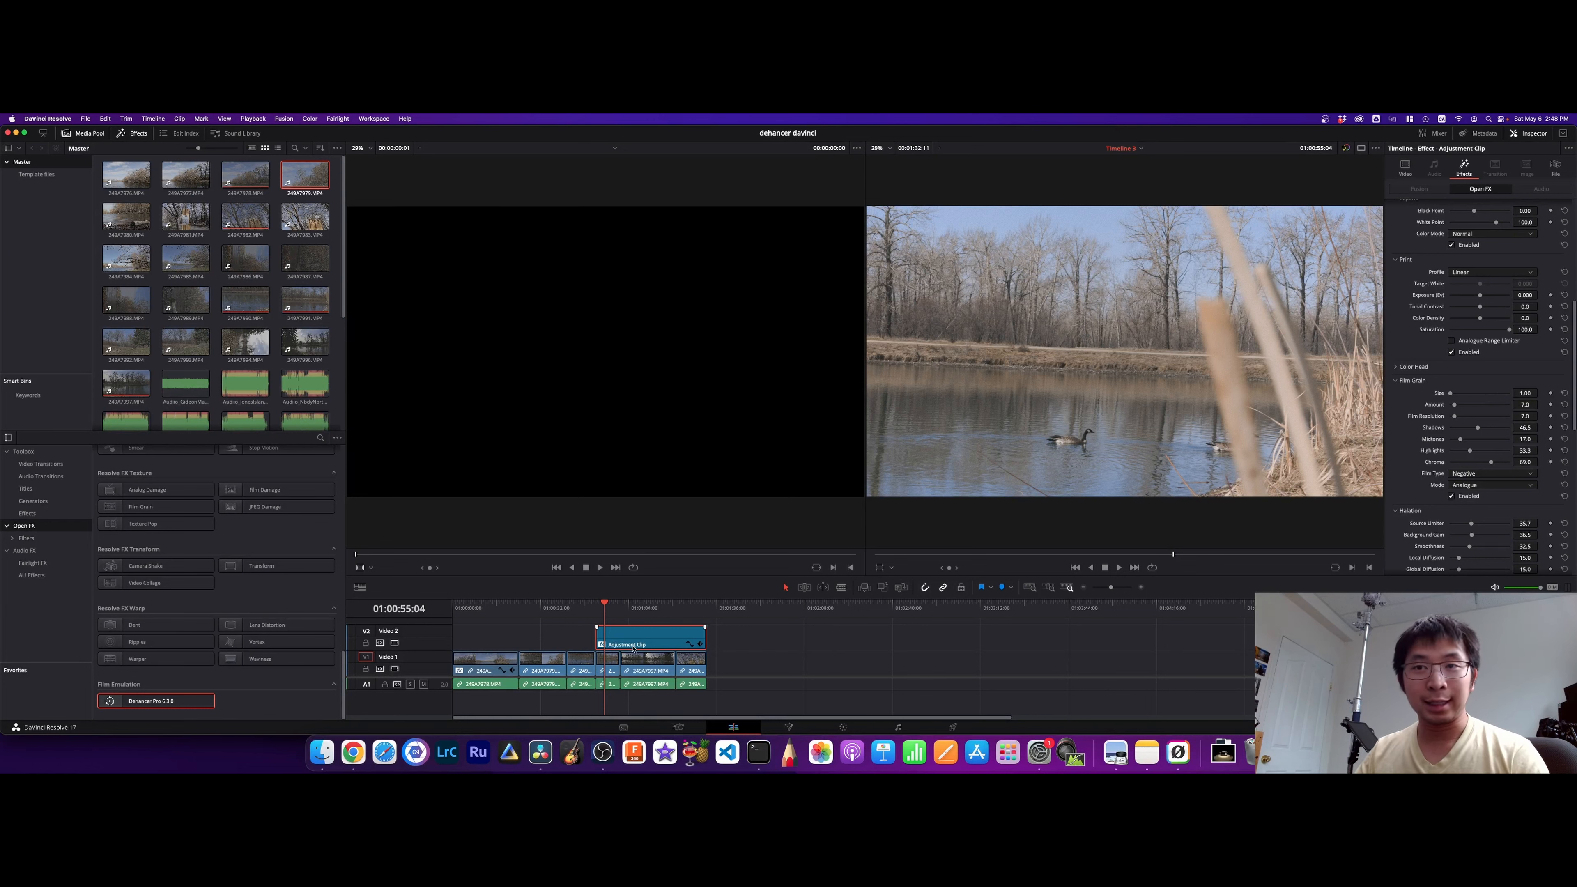
Preview the clips under the adjustment clip, comparing them with the Video 2 track enabled and disabled
{"action": "left_click", "coordinate": [648, 608]}
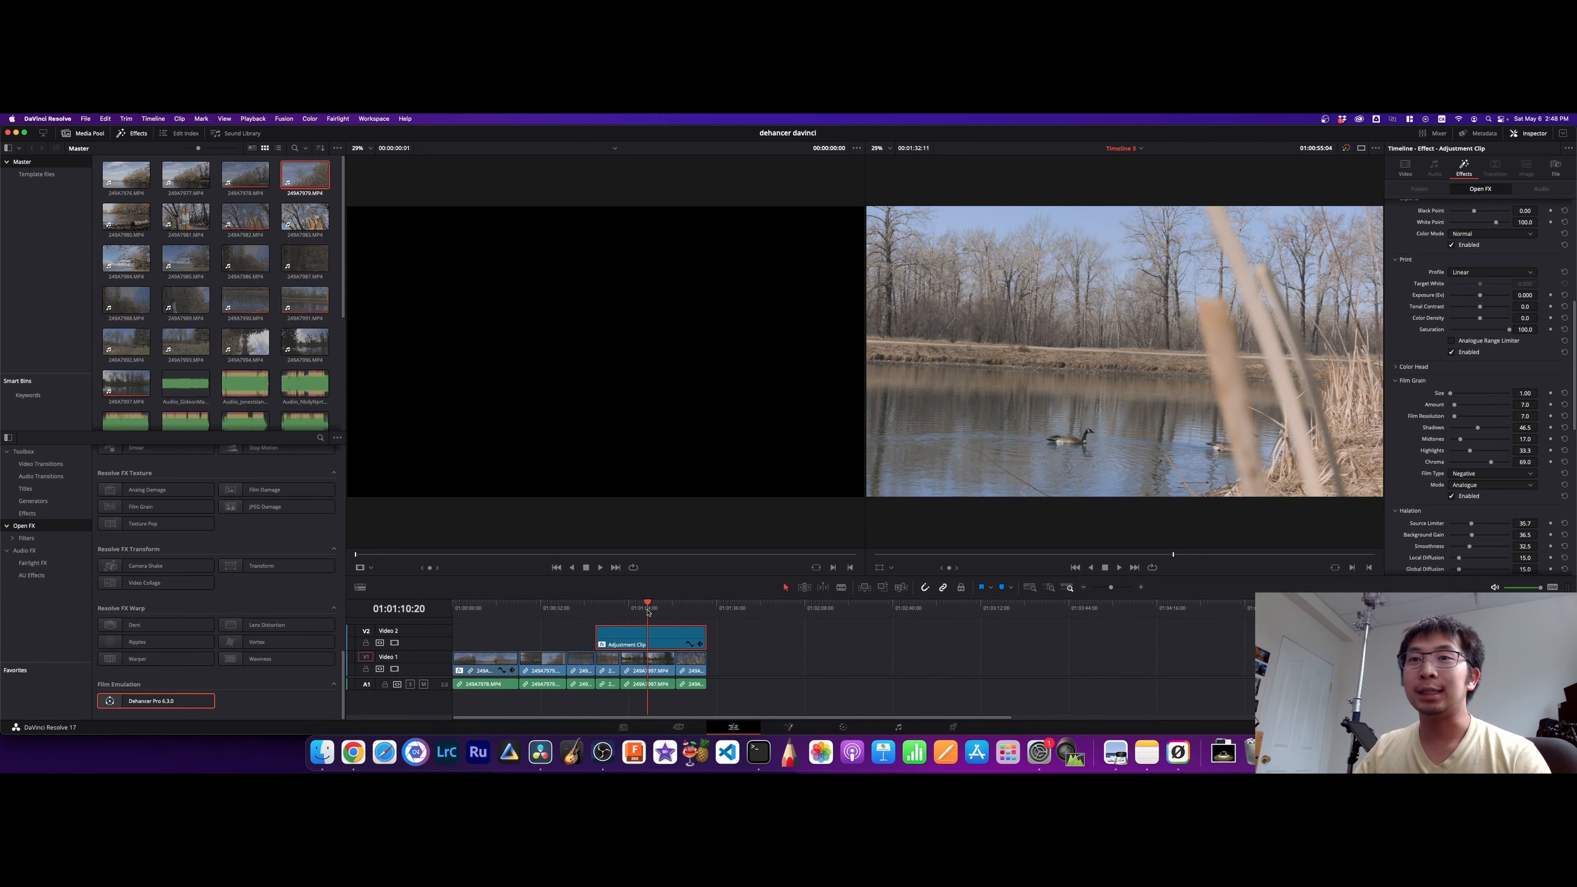
{"action": "left_click_drag", "start_coordinate": [681, 611], "coordinate": [694, 610]}
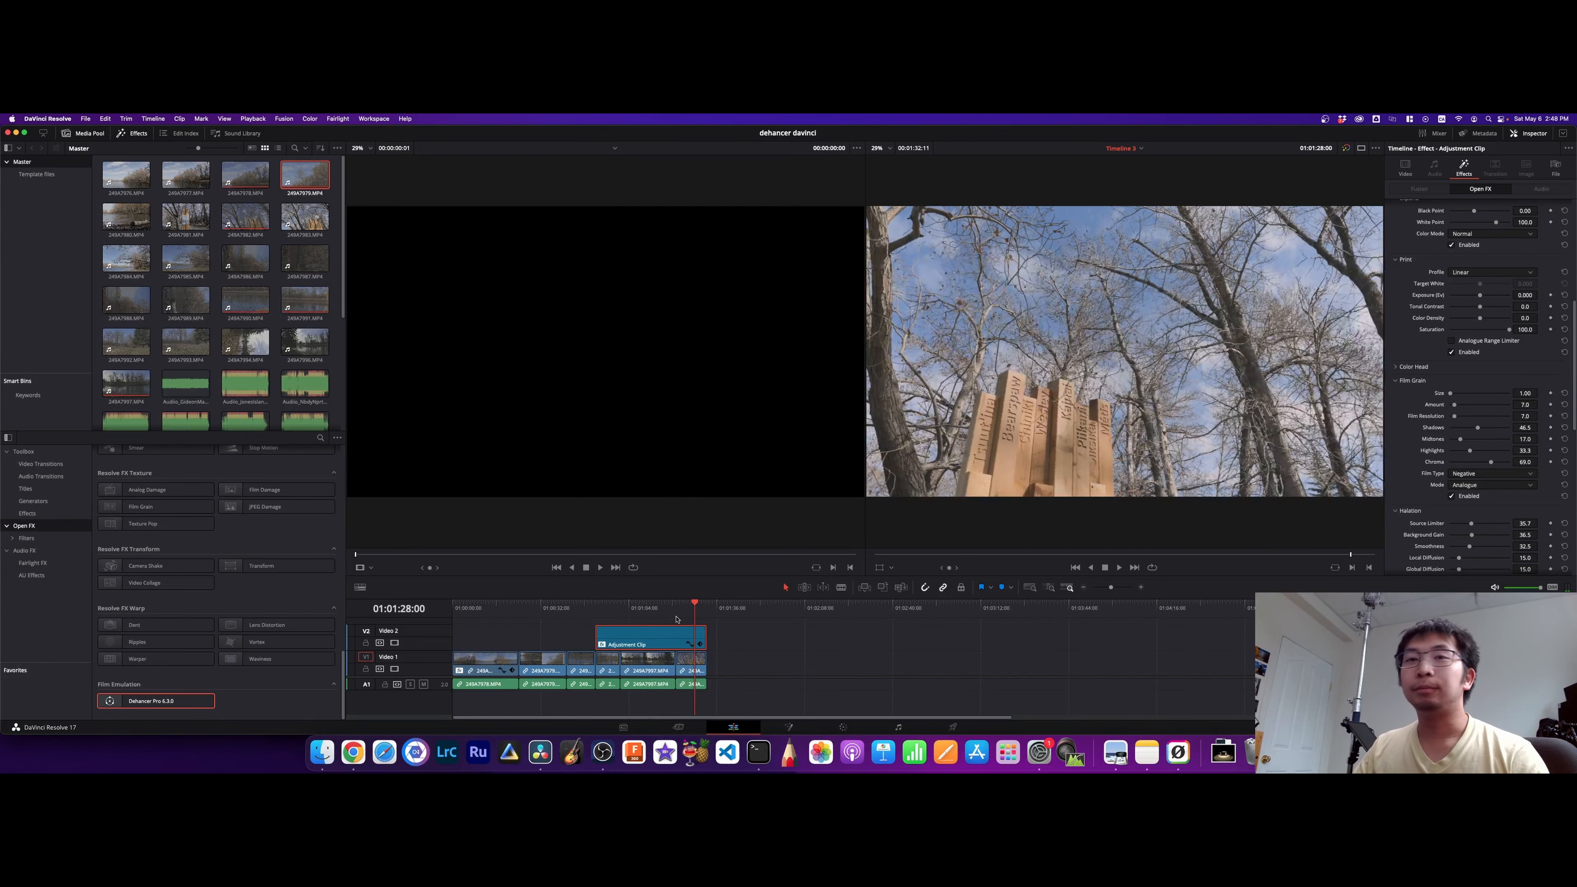
{"action": "left_click", "coordinate": [396, 644]}
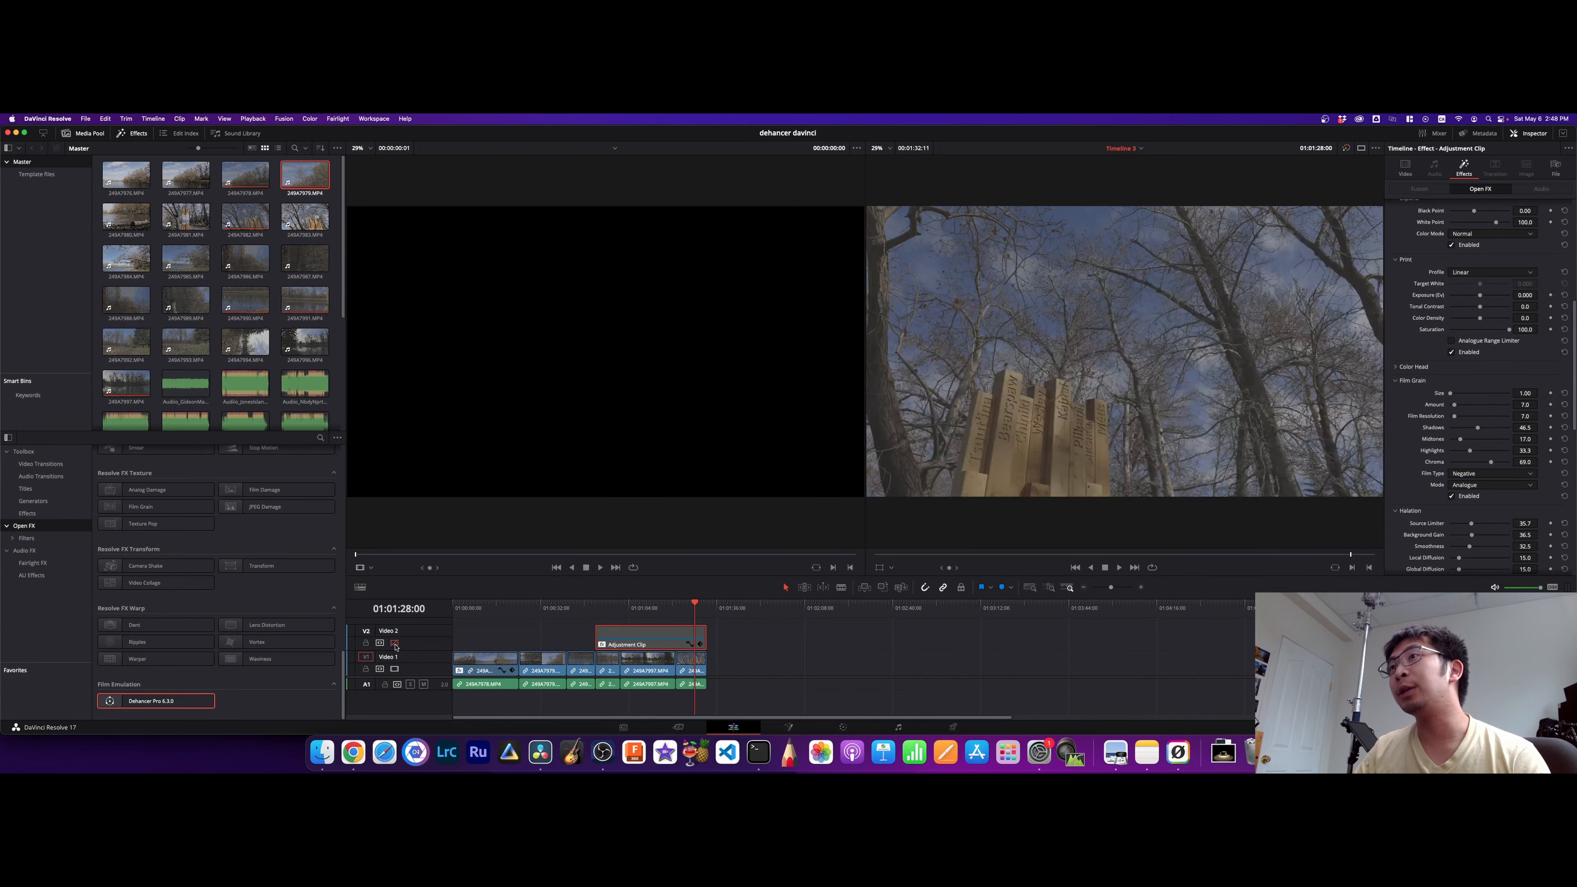
{"action": "left_click", "coordinate": [648, 609]}
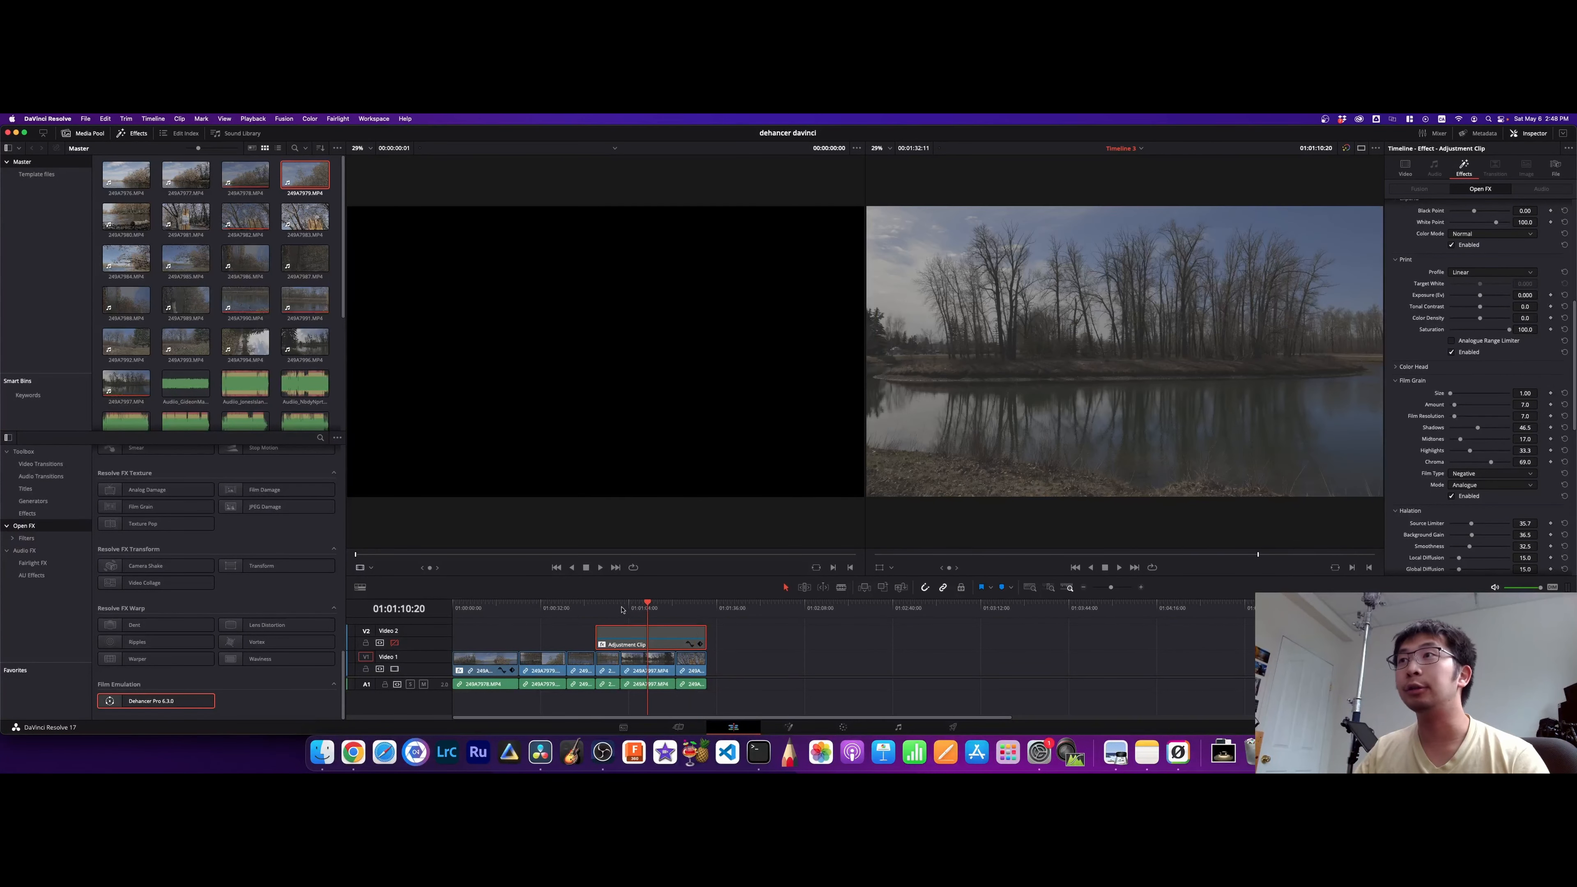
{"action": "left_click", "coordinate": [597, 607]}
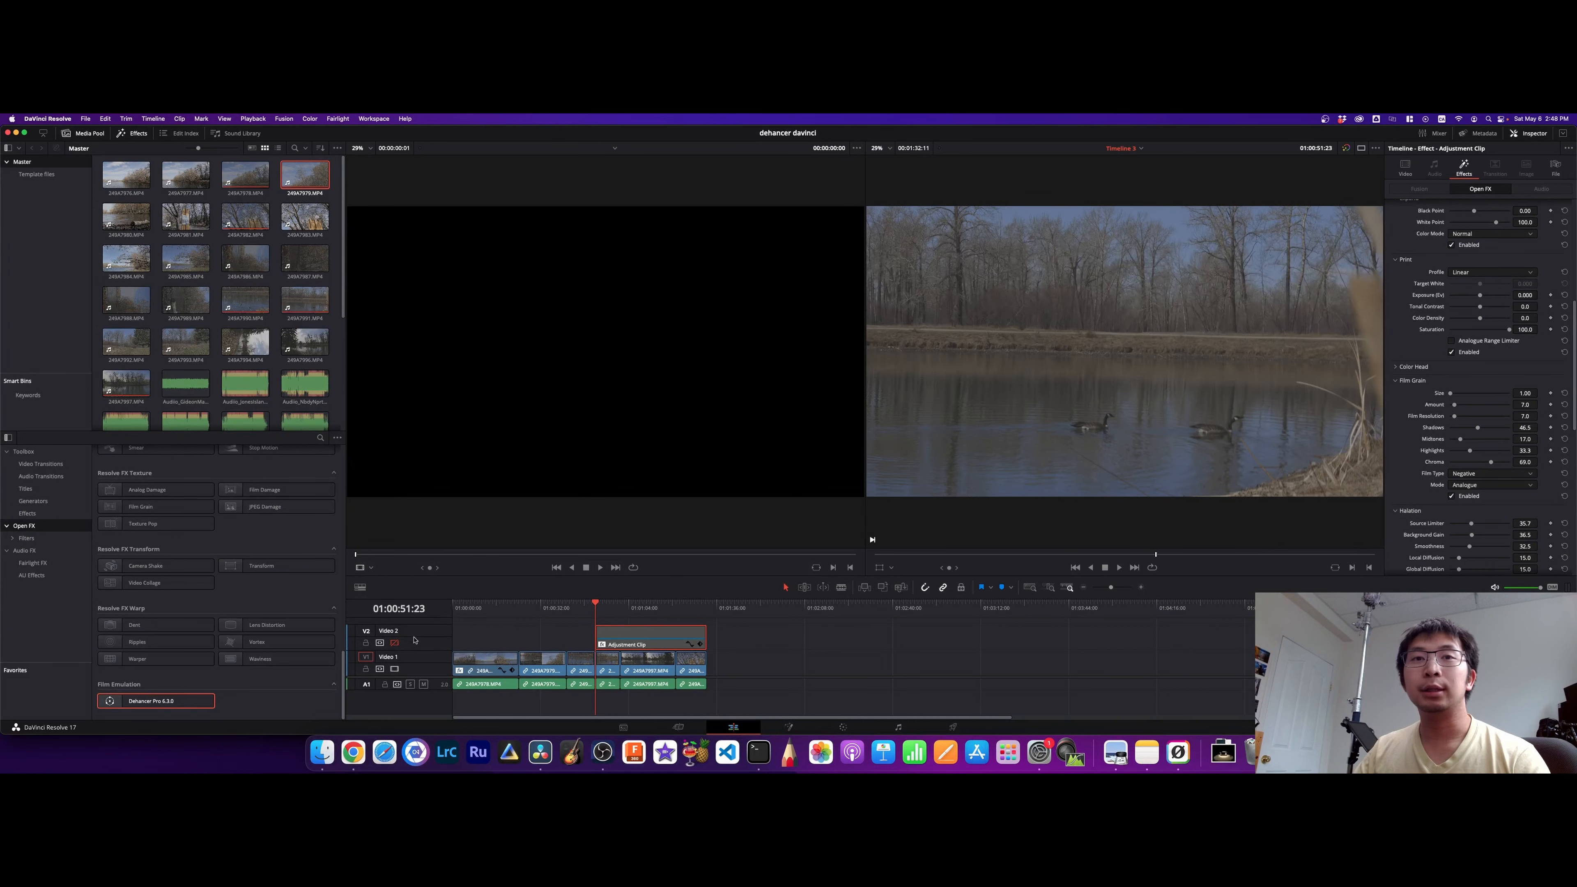
{"action": "left_click", "coordinate": [395, 644]}
Copy the last three clips on Video 1 and paste them at the end of the timeline
{"action": "left_click_drag", "start_coordinate": [720, 698], "coordinate": [607, 665]}
{"action": "left_click", "coordinate": [730, 662]}
{"action": "key", "text": "super+v"}
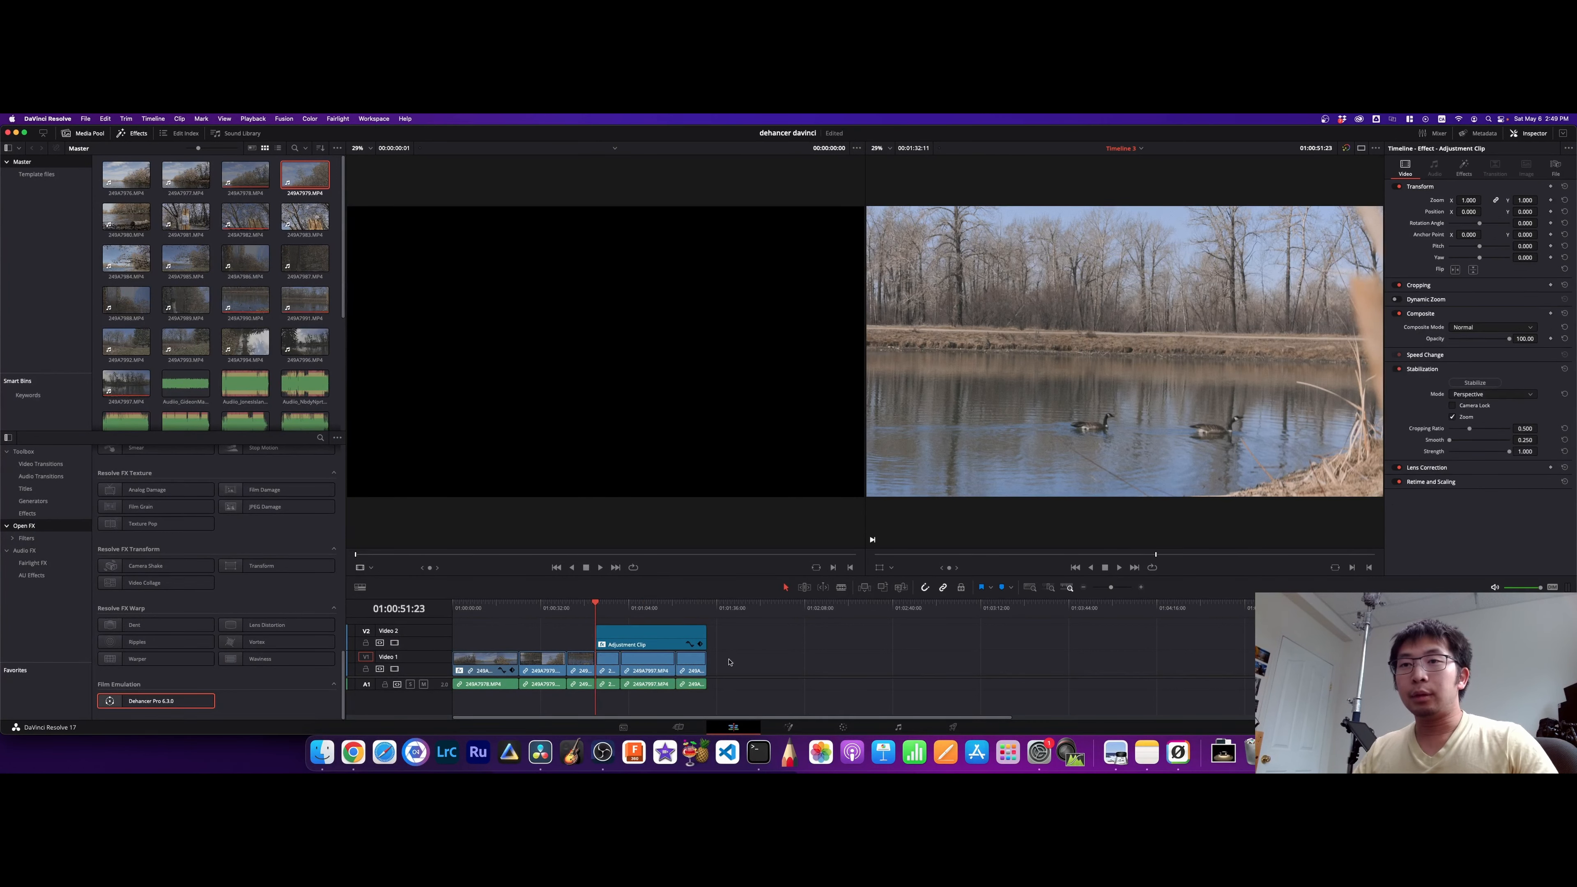
{"action": "key", "text": "super+v"}
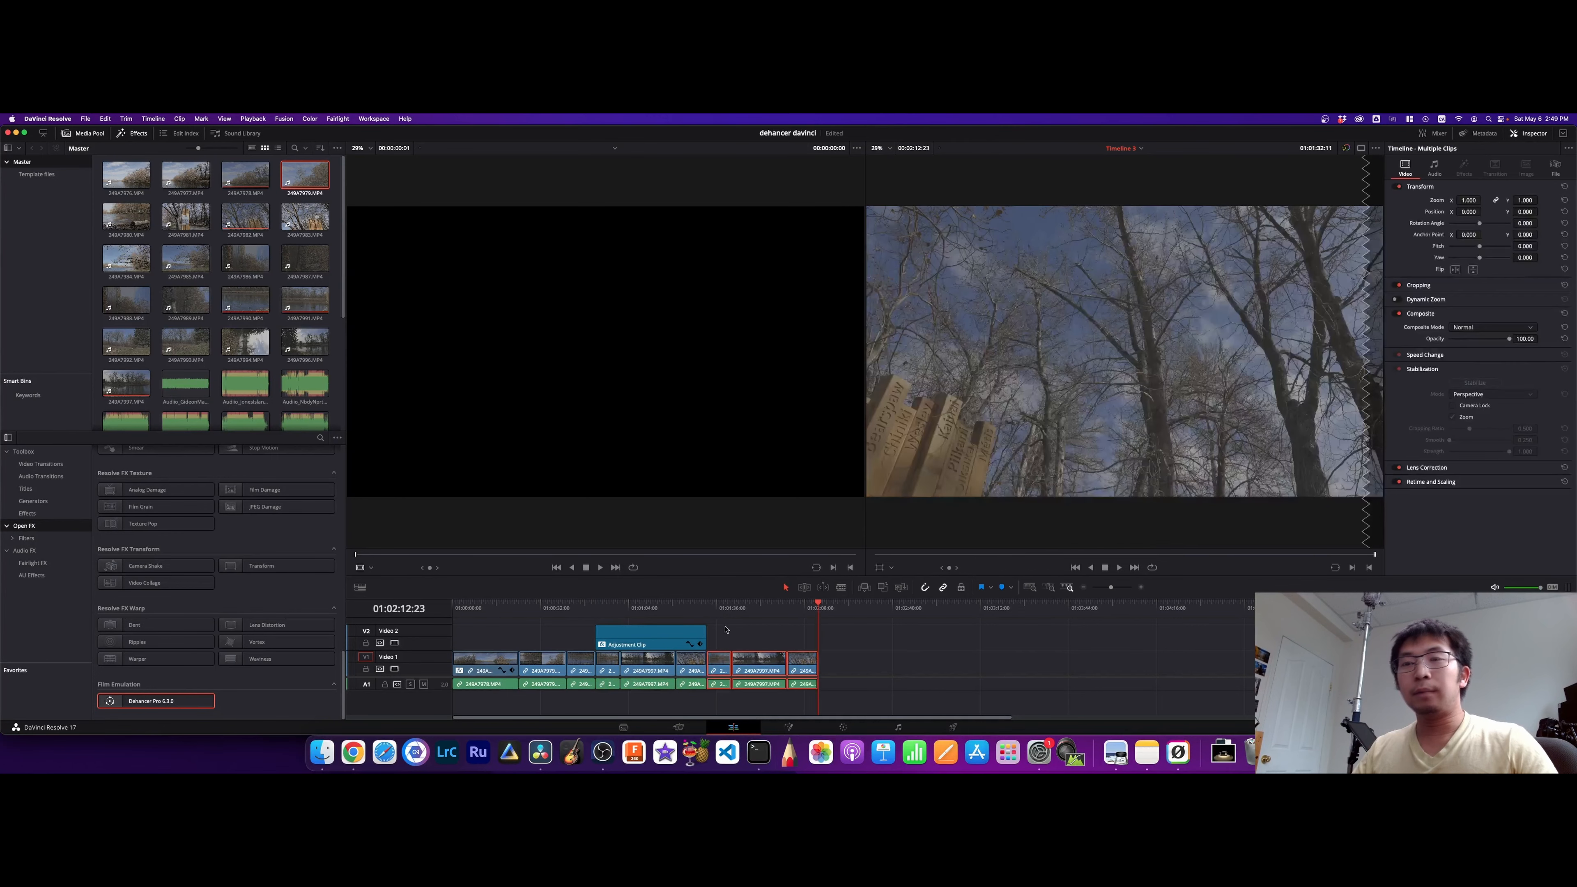
Add a second adjustment clip on Video 2 spanning the three pasted clips
{"action": "scroll", "coordinate": [262, 542], "scroll_direction": "up", "scroll_amount": 10}
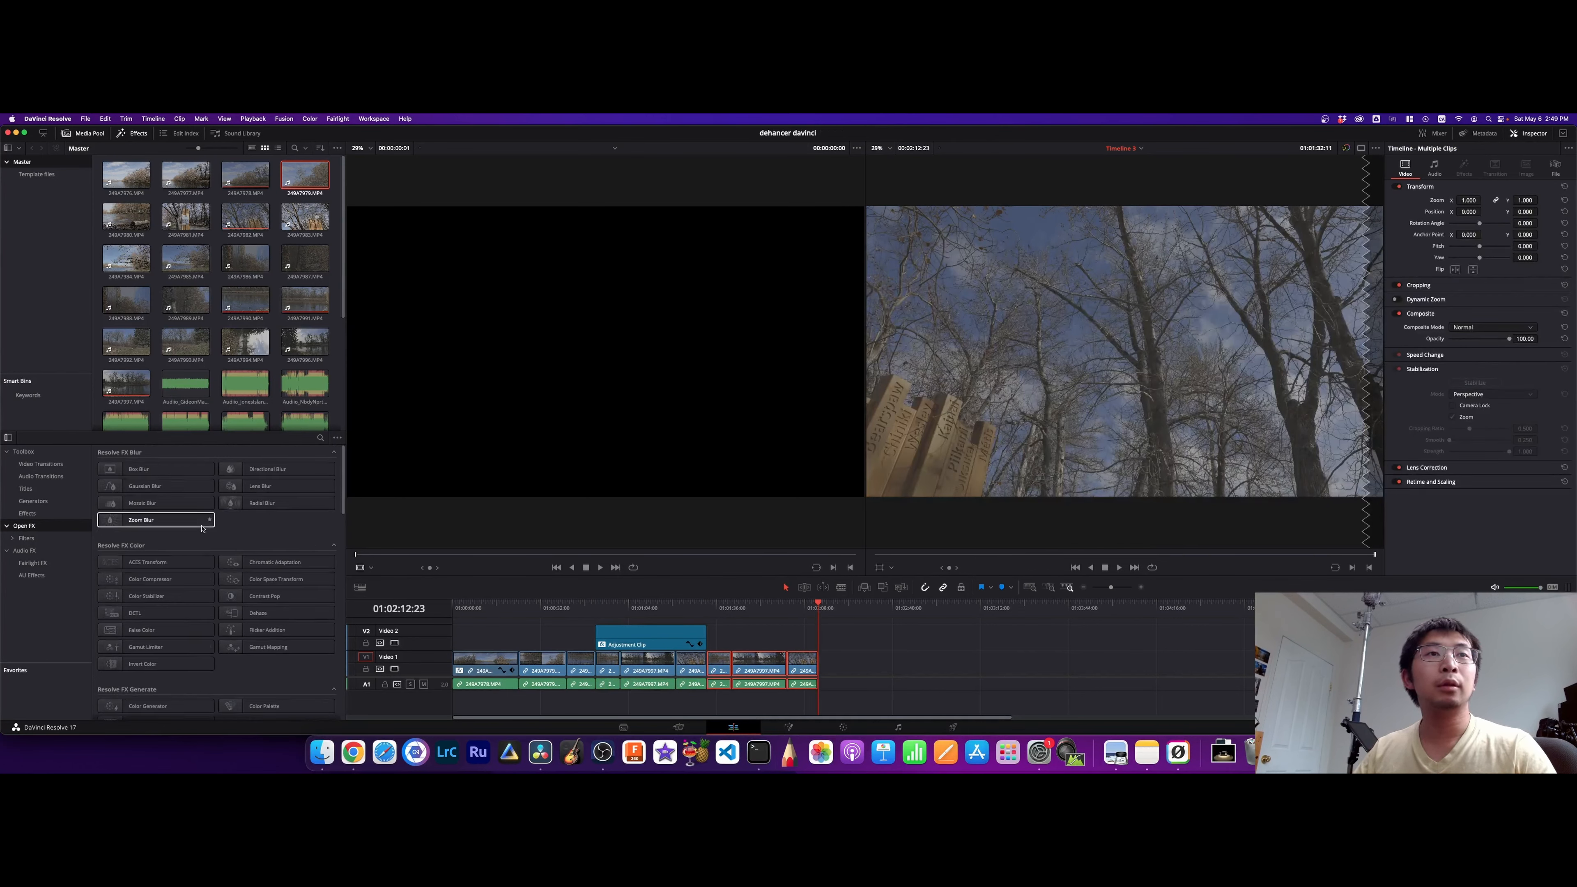
{"action": "left_click", "coordinate": [51, 464]}
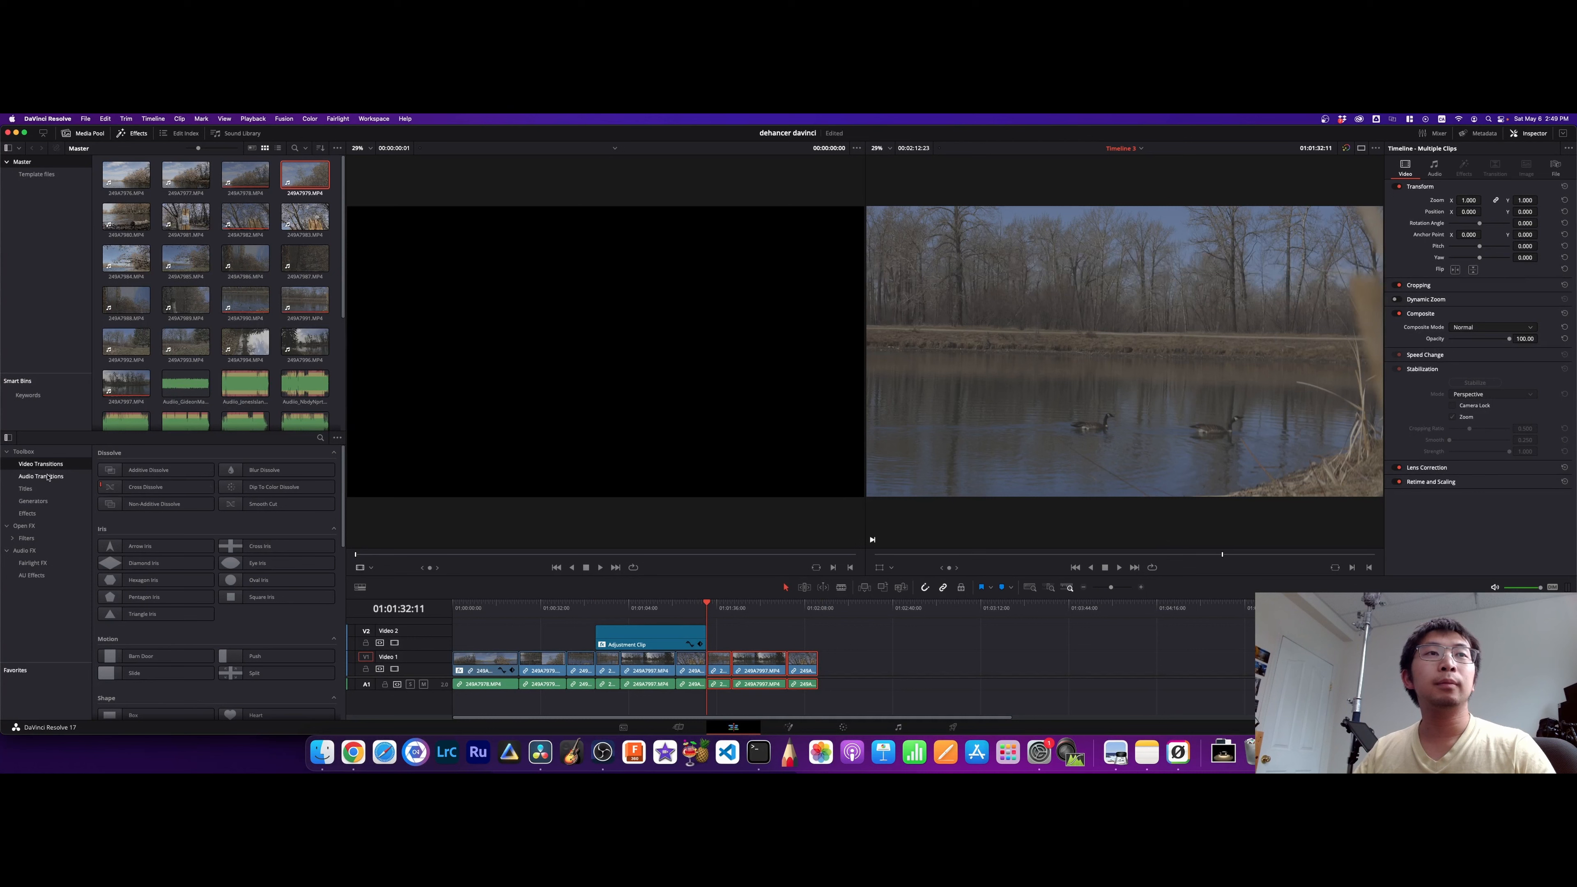
{"action": "left_click", "coordinate": [28, 513]}
{"action": "left_click_drag", "start_coordinate": [146, 478], "coordinate": [817, 648]}
{"action": "key", "text": "End"}
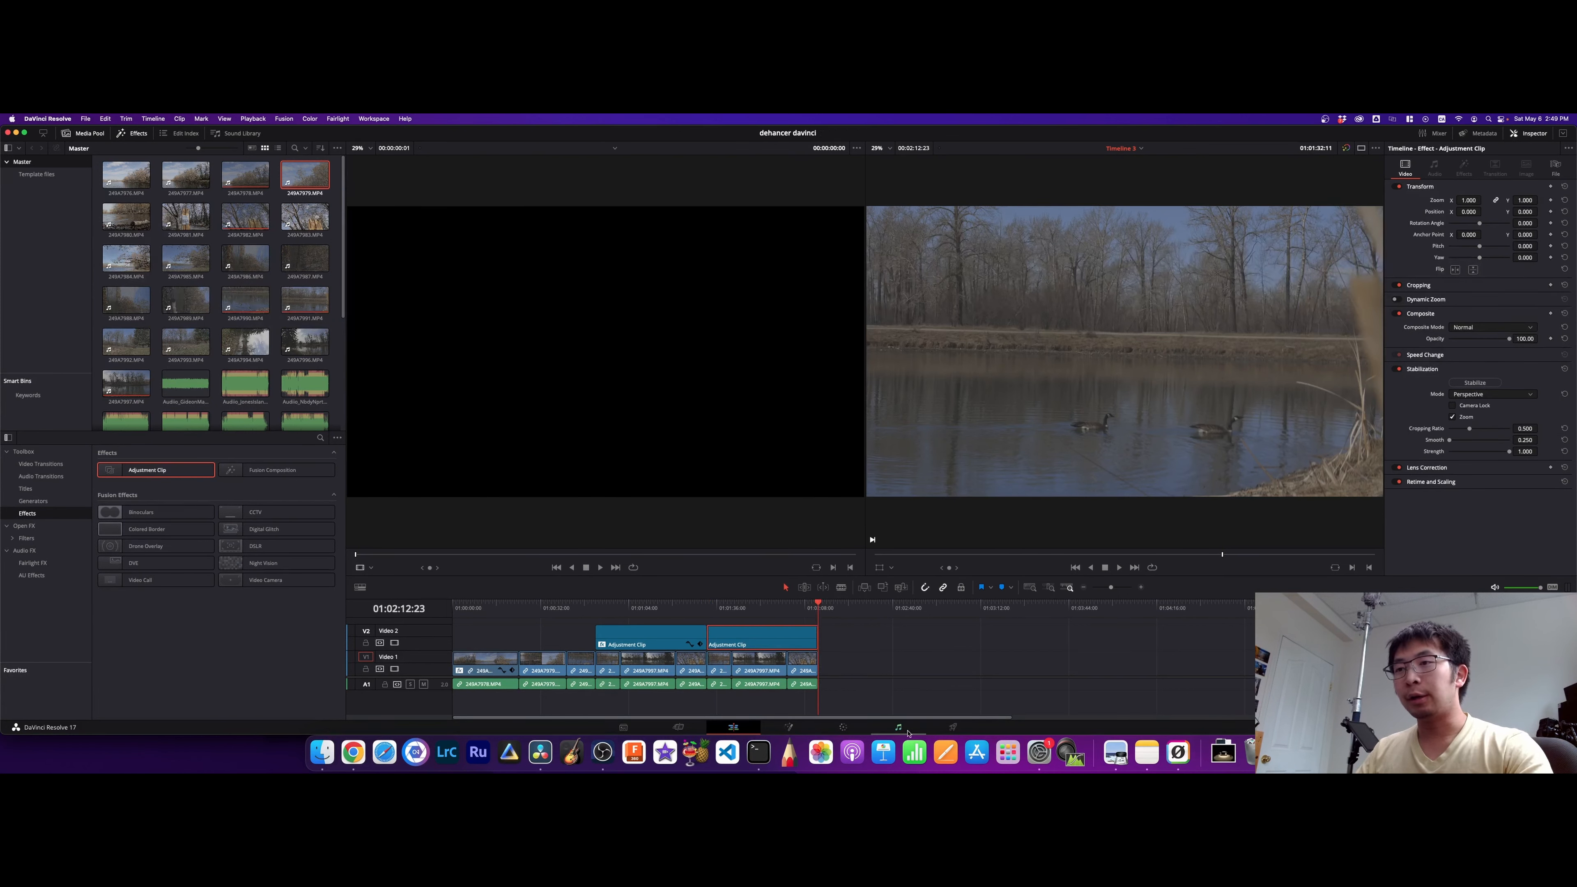
Add a Dehancer Pro node after node 01 of the second adjustment clip on the Color page
{"action": "left_click", "coordinate": [845, 727]}
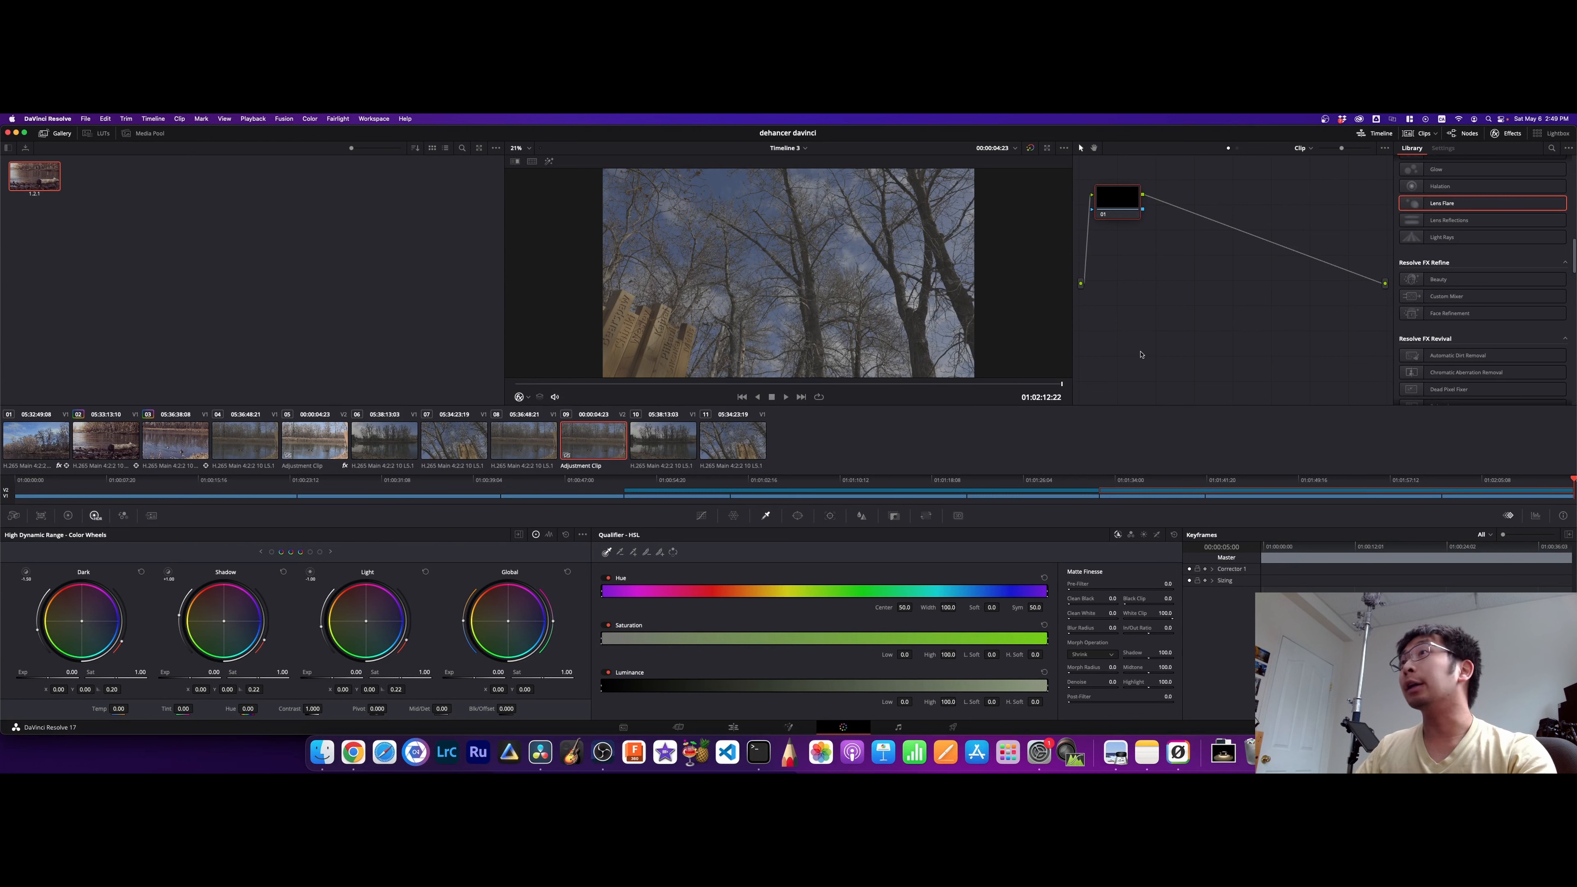
{"action": "scroll", "coordinate": [1475, 340], "scroll_direction": "down", "scroll_amount": 10}
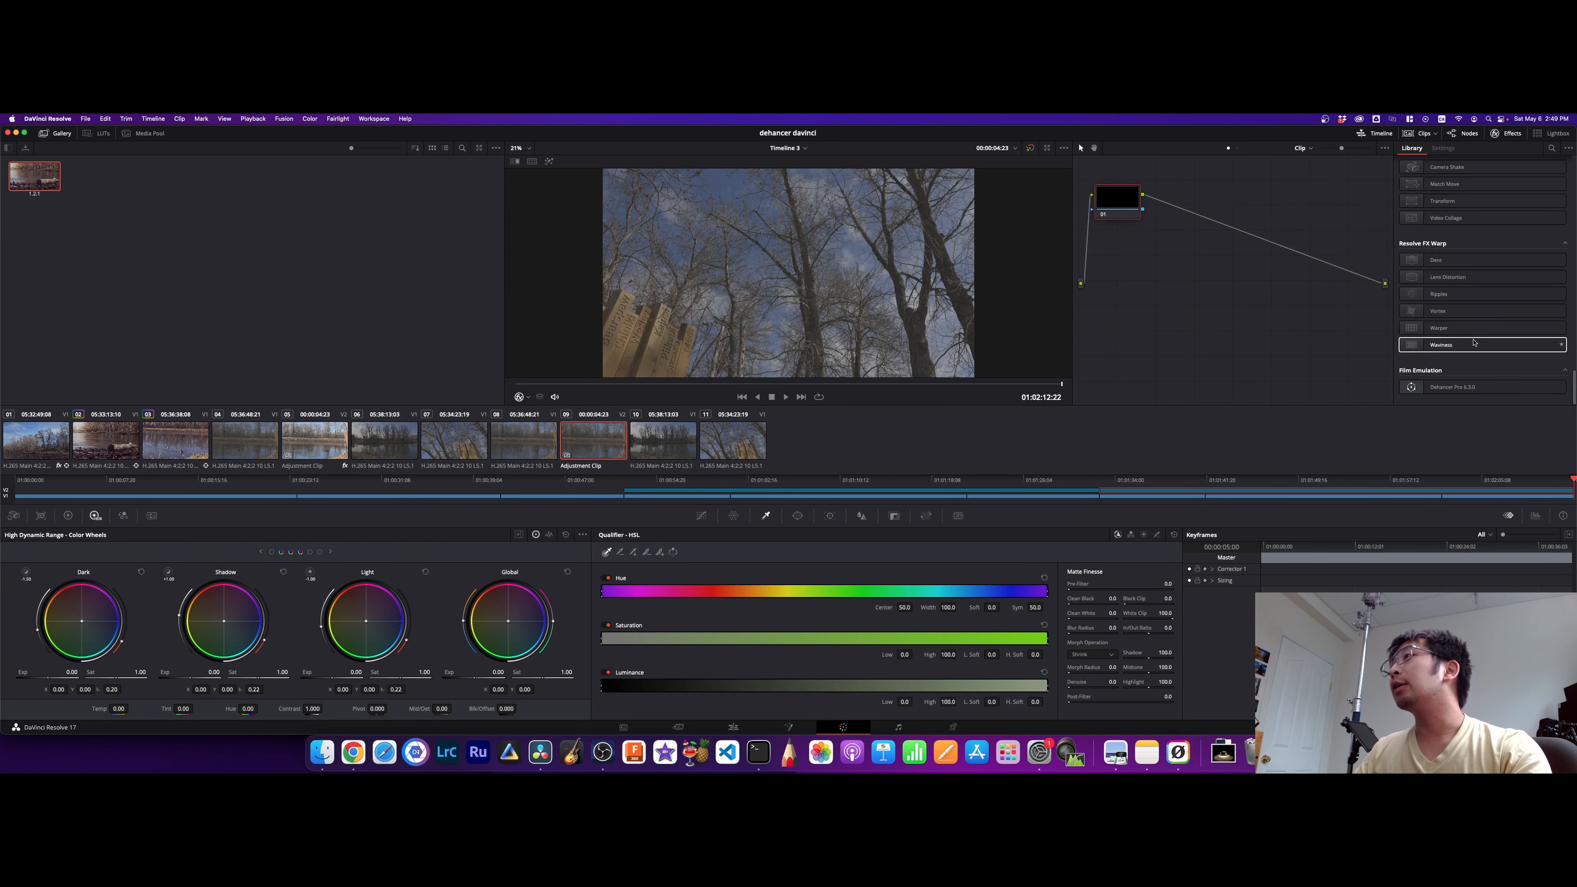
{"action": "left_click_drag", "start_coordinate": [1453, 387], "coordinate": [1203, 219]}
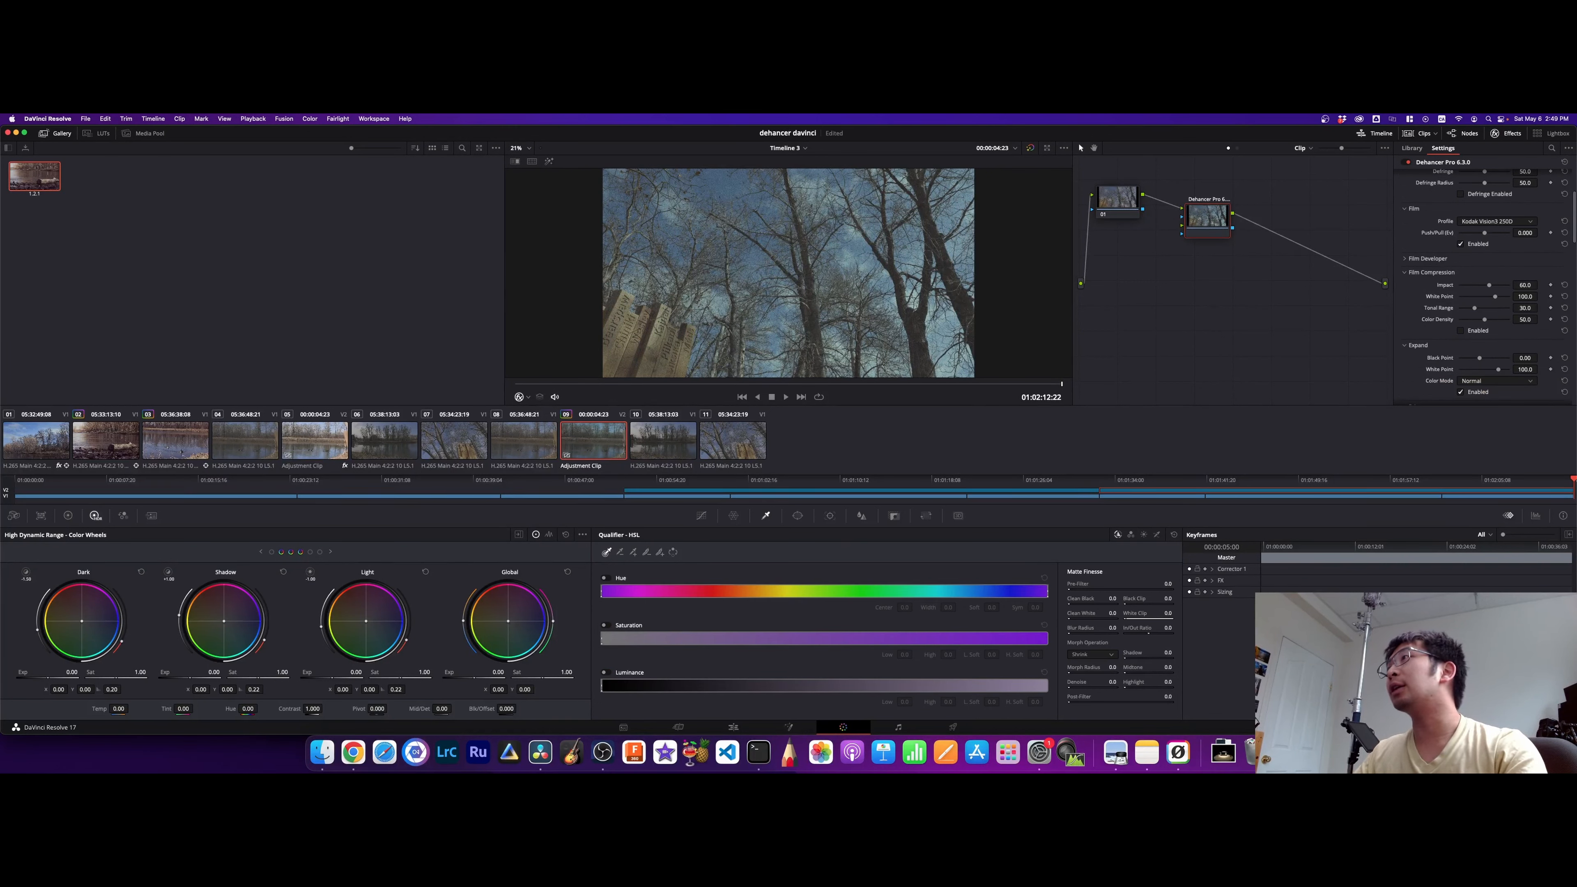
Set the new Dehancer Pro node's input to Canon R6, Log BT.709, exposure compensation to 0.667 and film profile to Fujicolor Superia 1600
{"action": "scroll", "coordinate": [1523, 228], "scroll_direction": "up", "scroll_amount": 3}
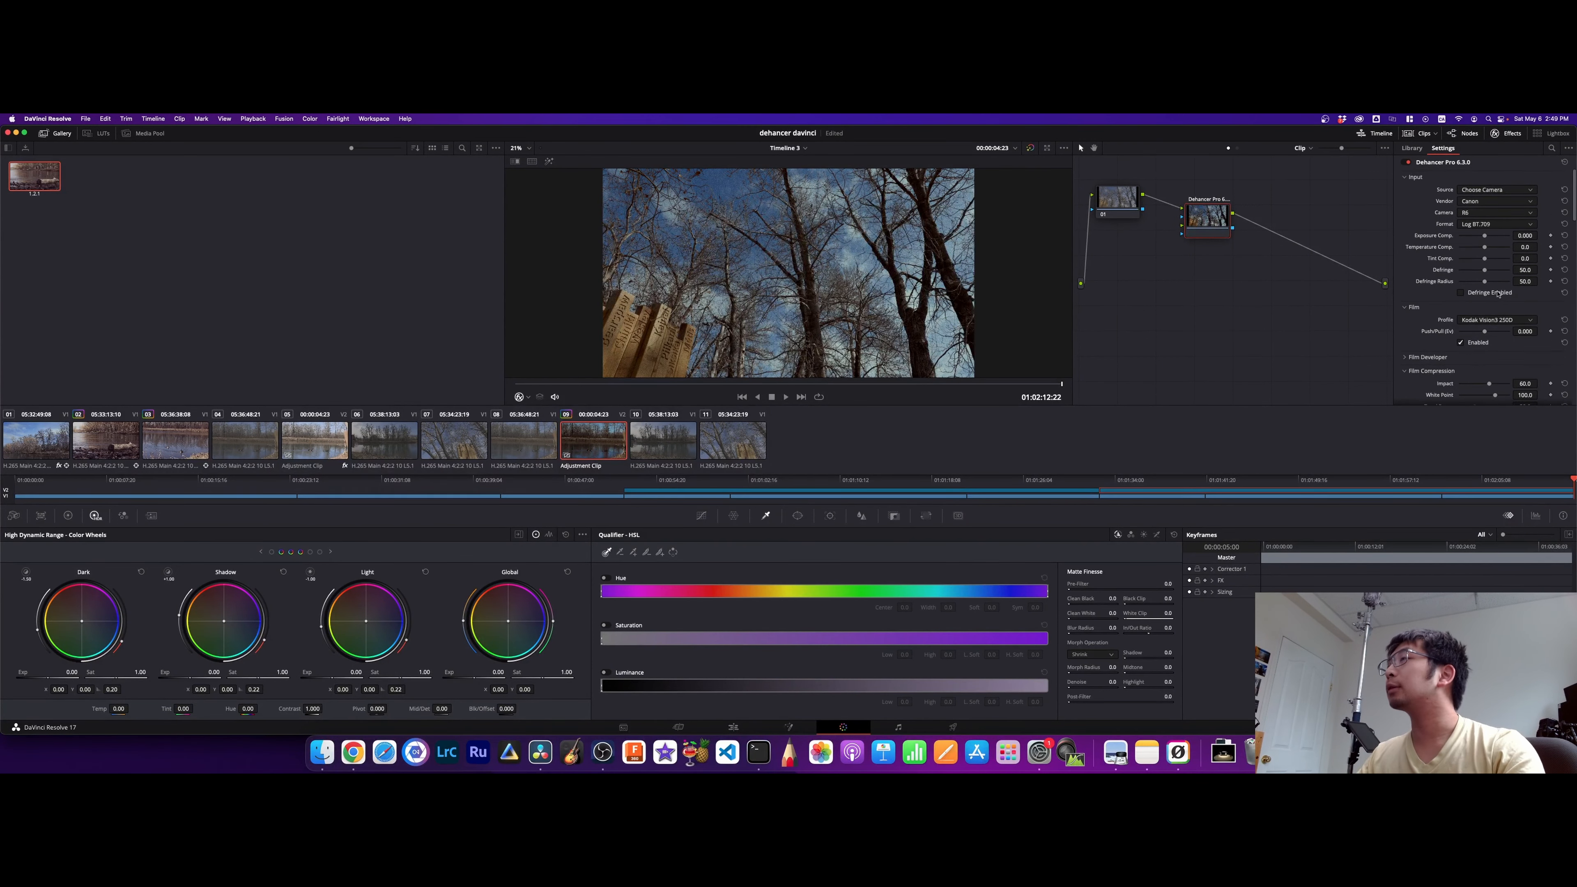
{"action": "left_click", "coordinate": [1496, 302]}
{"action": "left_click", "coordinate": [1525, 366]}
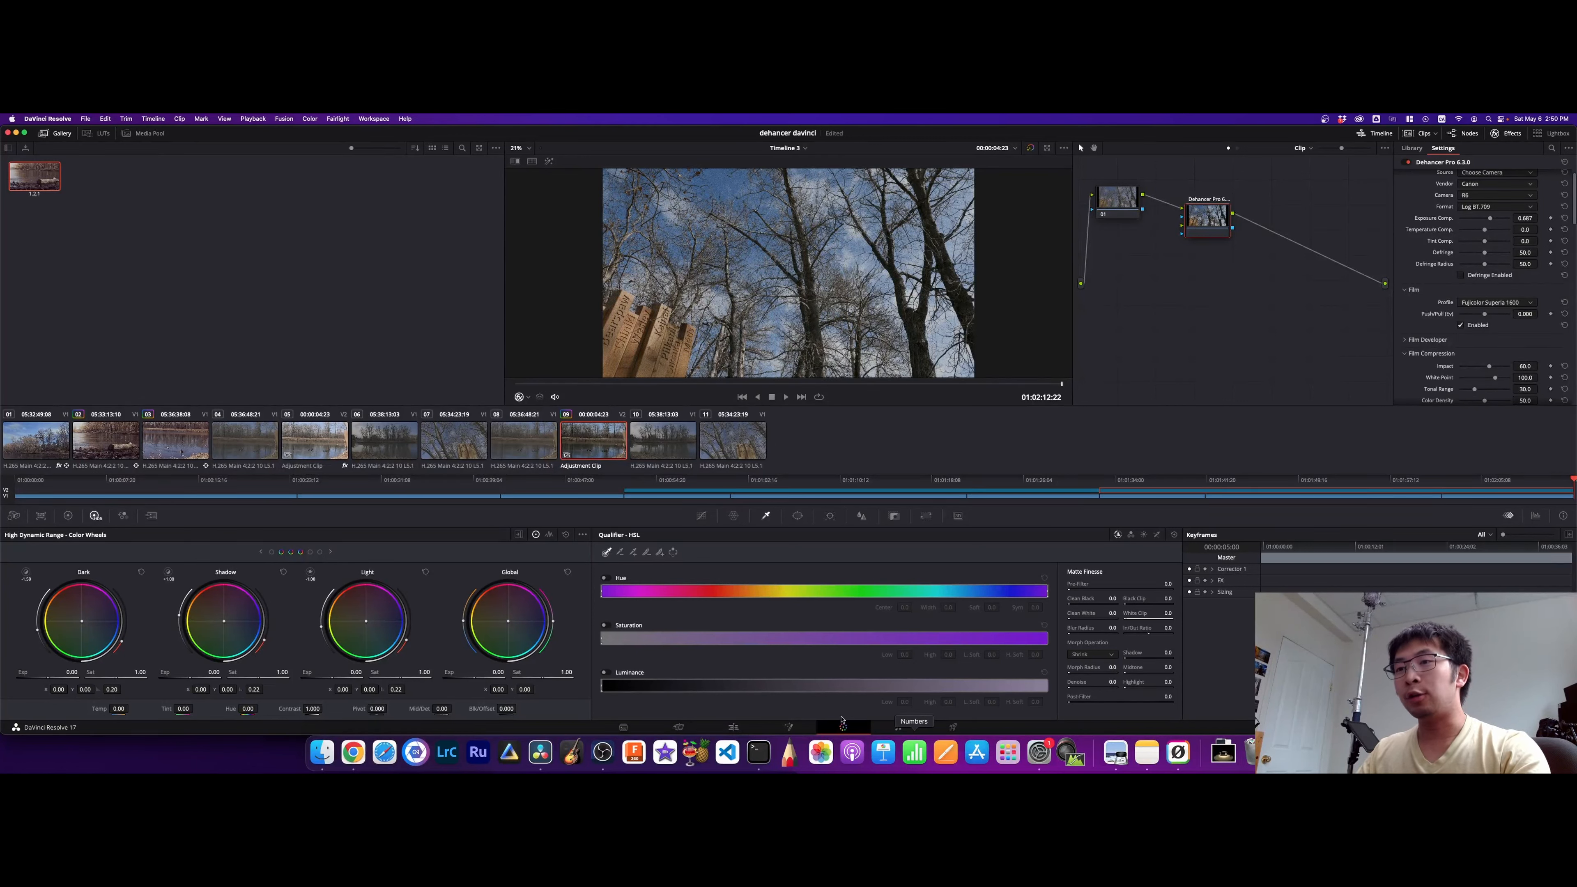
Return to the Edit page and scrub through the clips under the second adjustment clip to review the look
{"action": "left_click", "coordinate": [739, 726]}
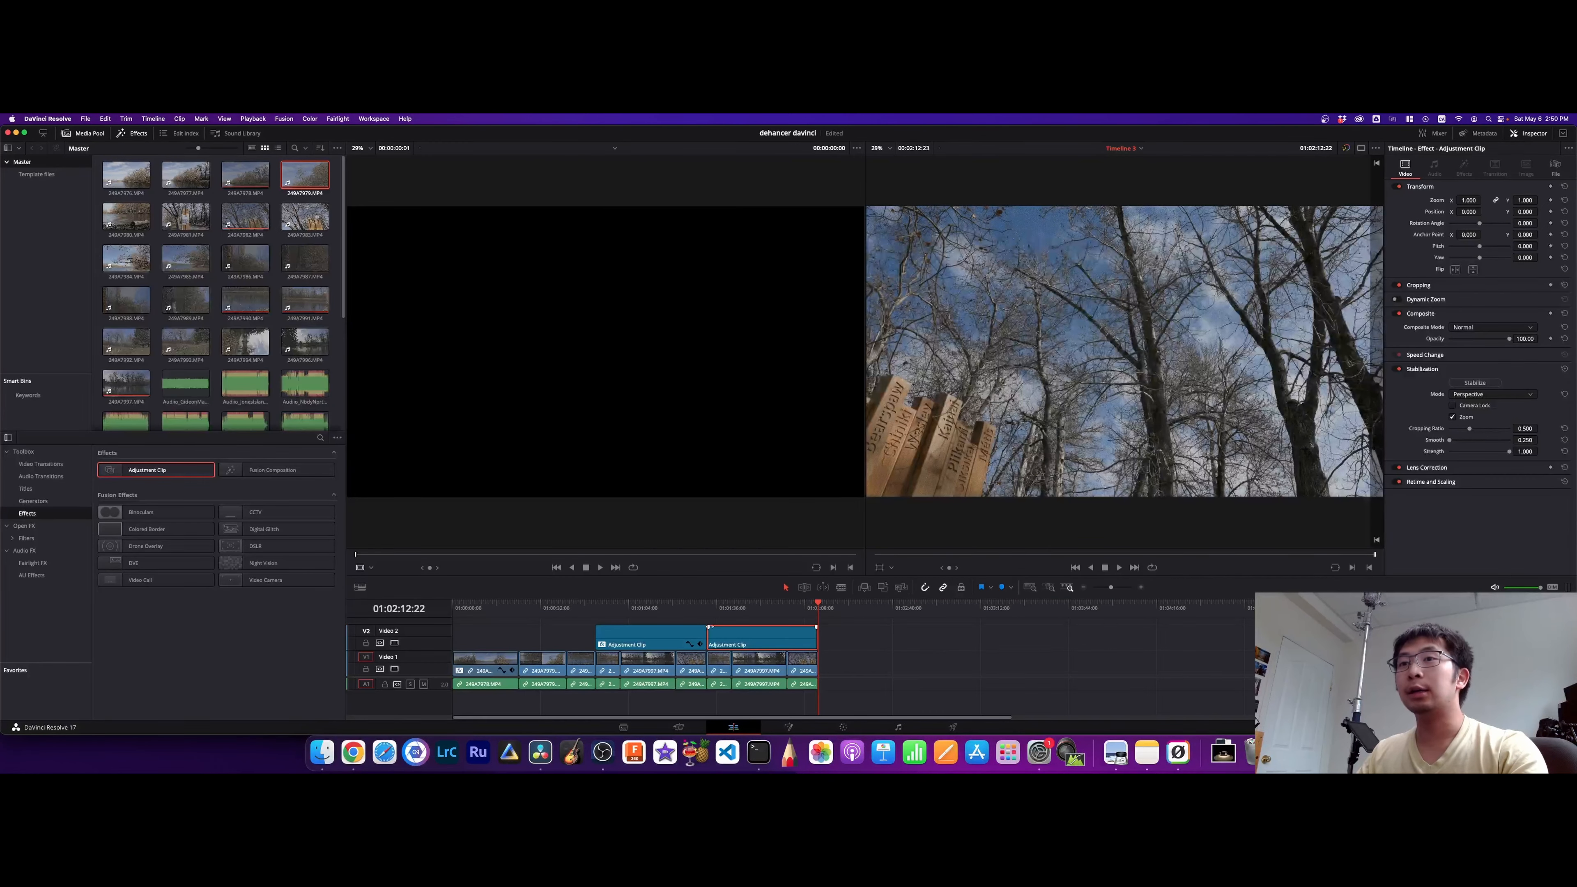
{"action": "left_click_drag", "start_coordinate": [719, 609], "coordinate": [752, 612]}
{"action": "left_click_drag", "start_coordinate": [761, 613], "coordinate": [801, 619]}
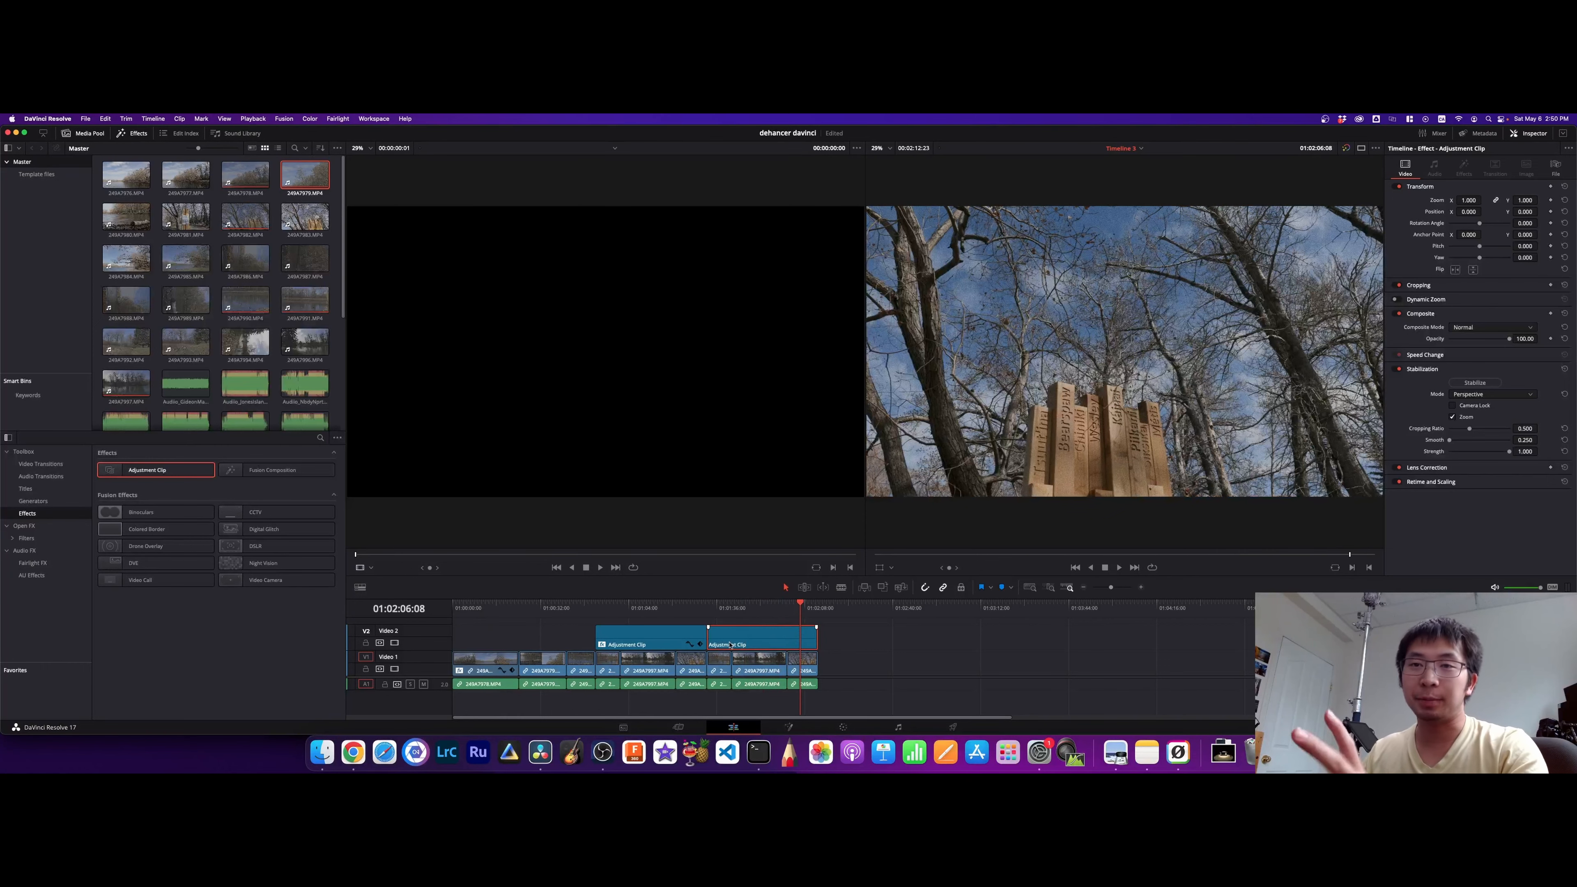